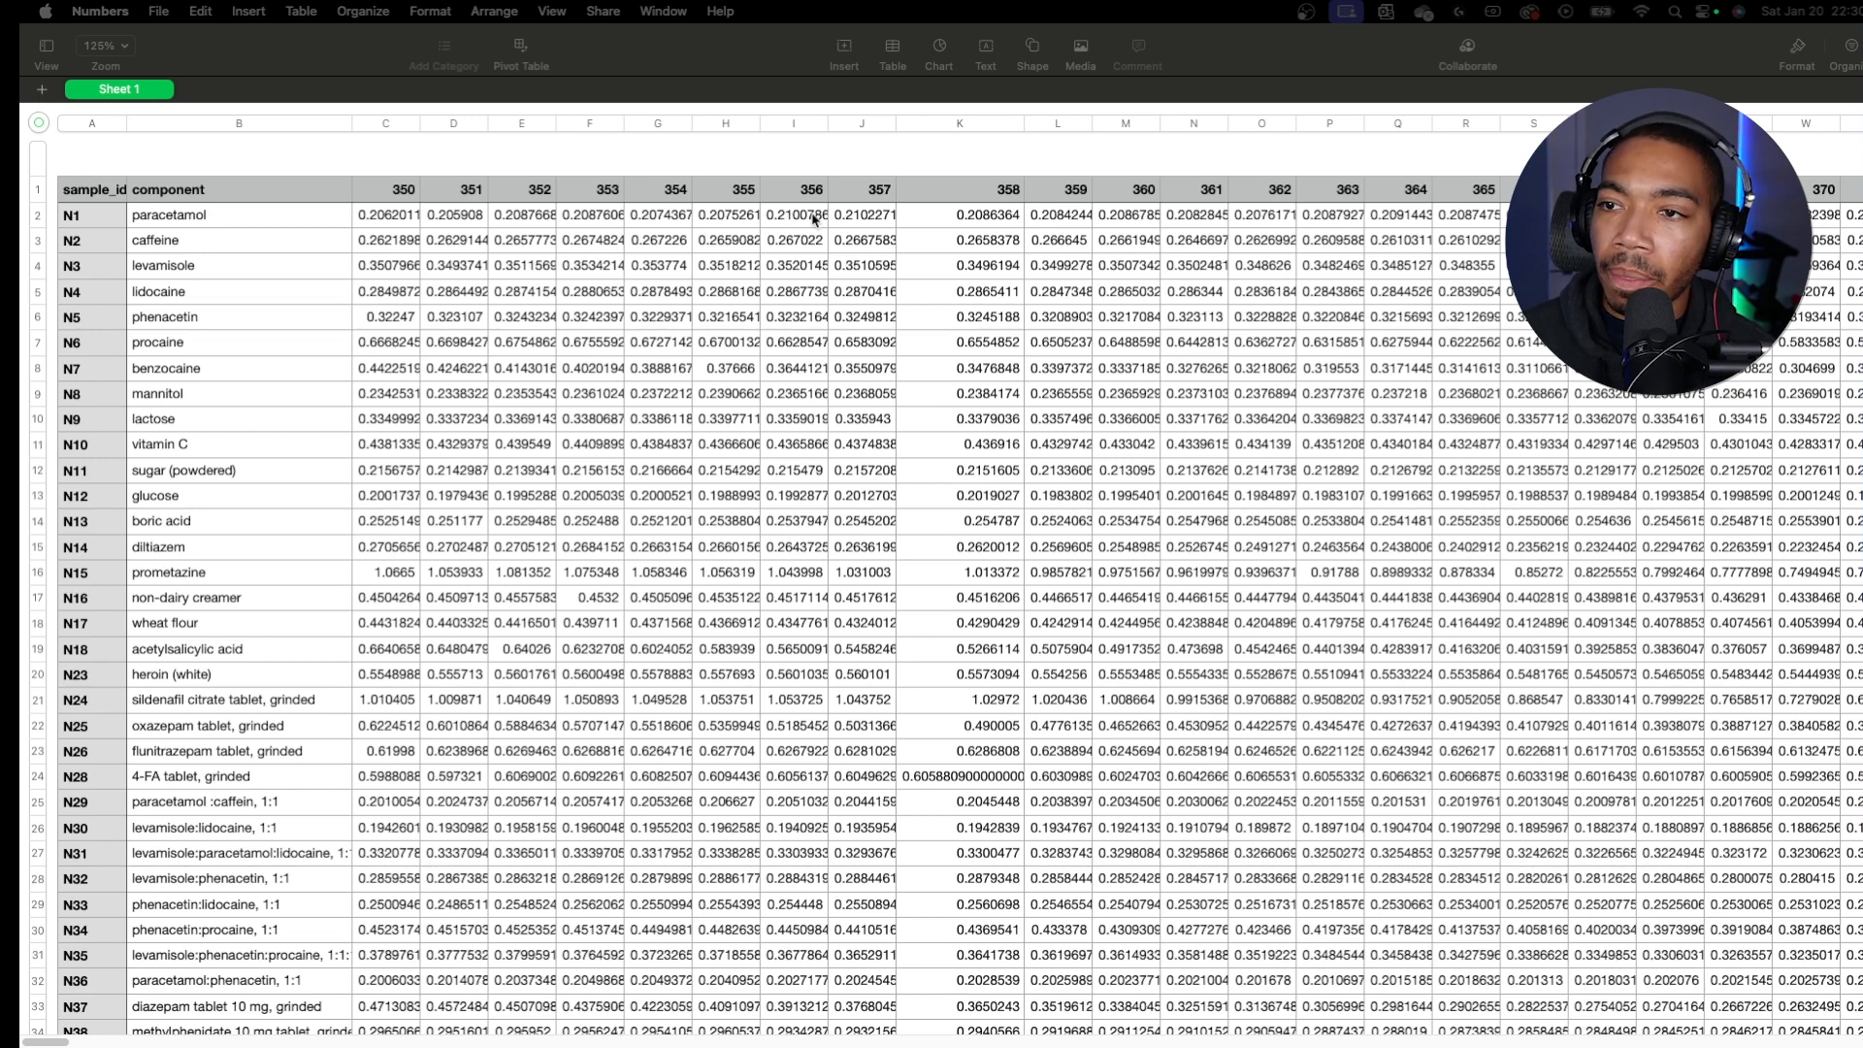
Step: Switch to the ChatGPT Data Analyst chat in Chrome, find near_ir_data.csv with Spotlight and attach it to the message
key("ctrl+Right")
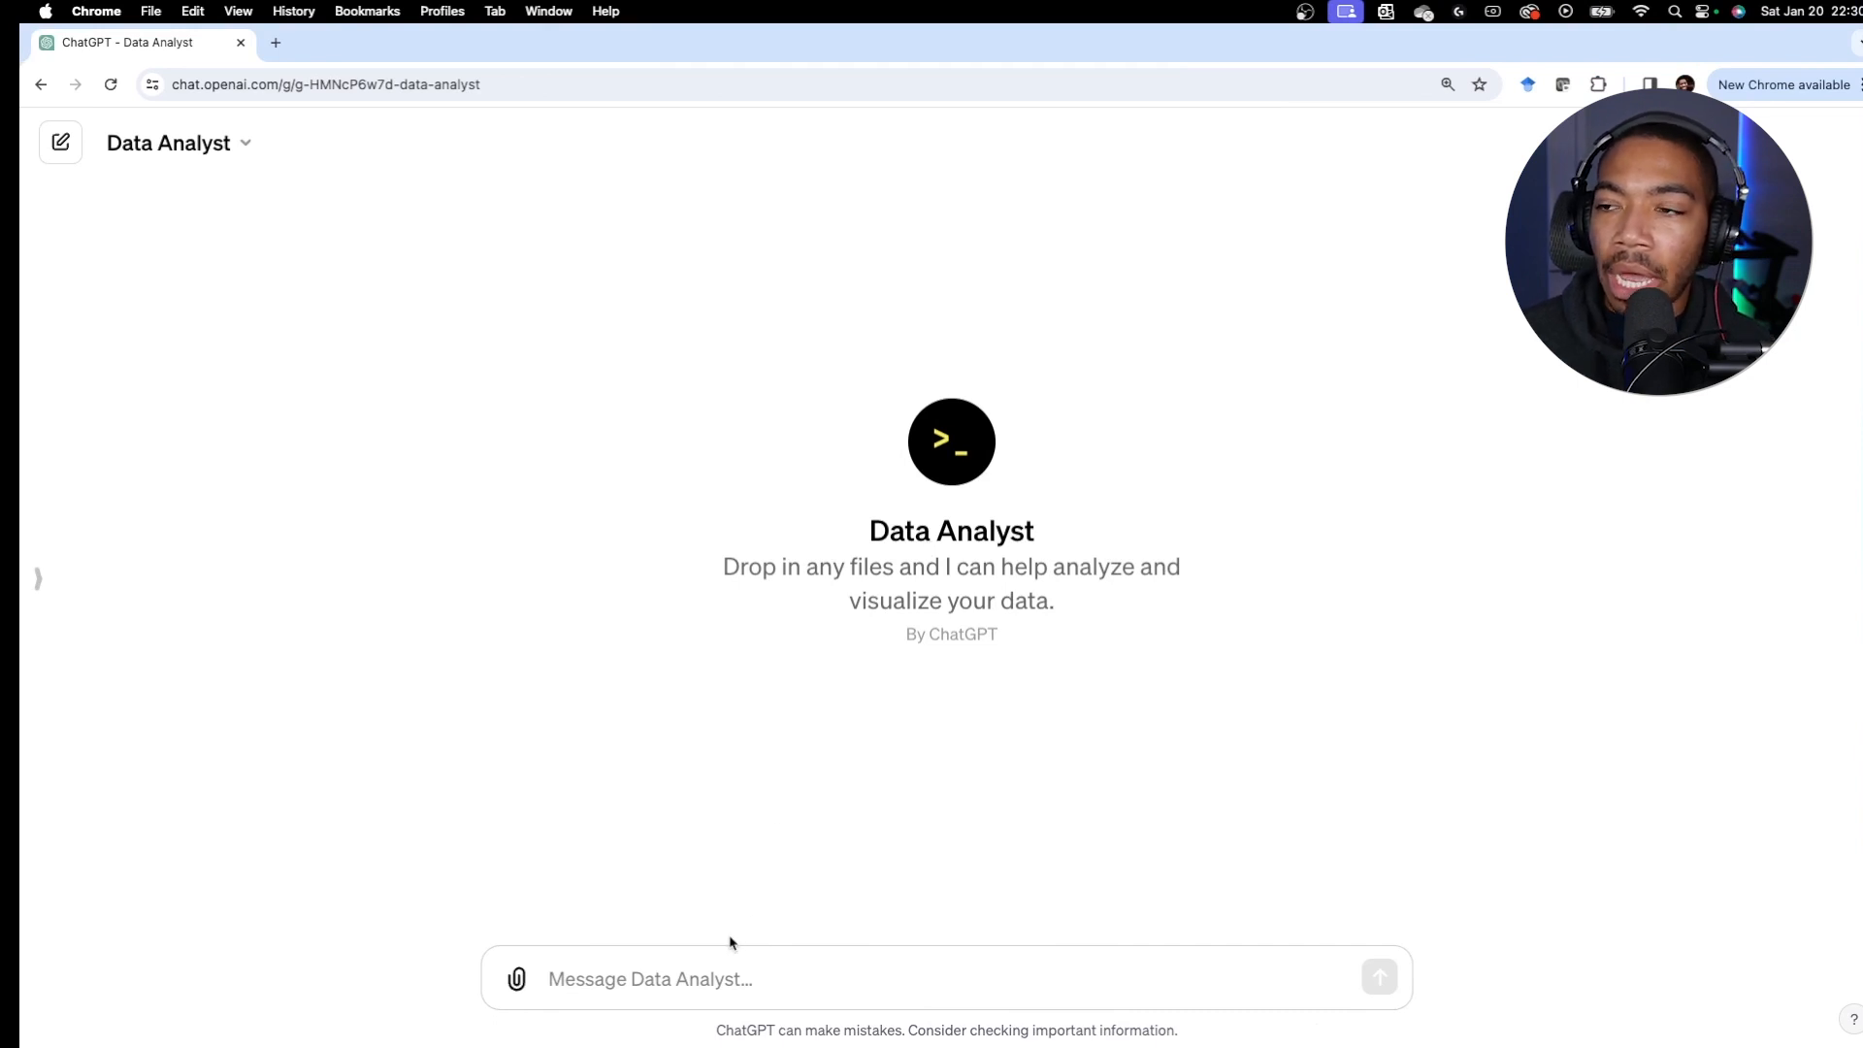
key("super+space")
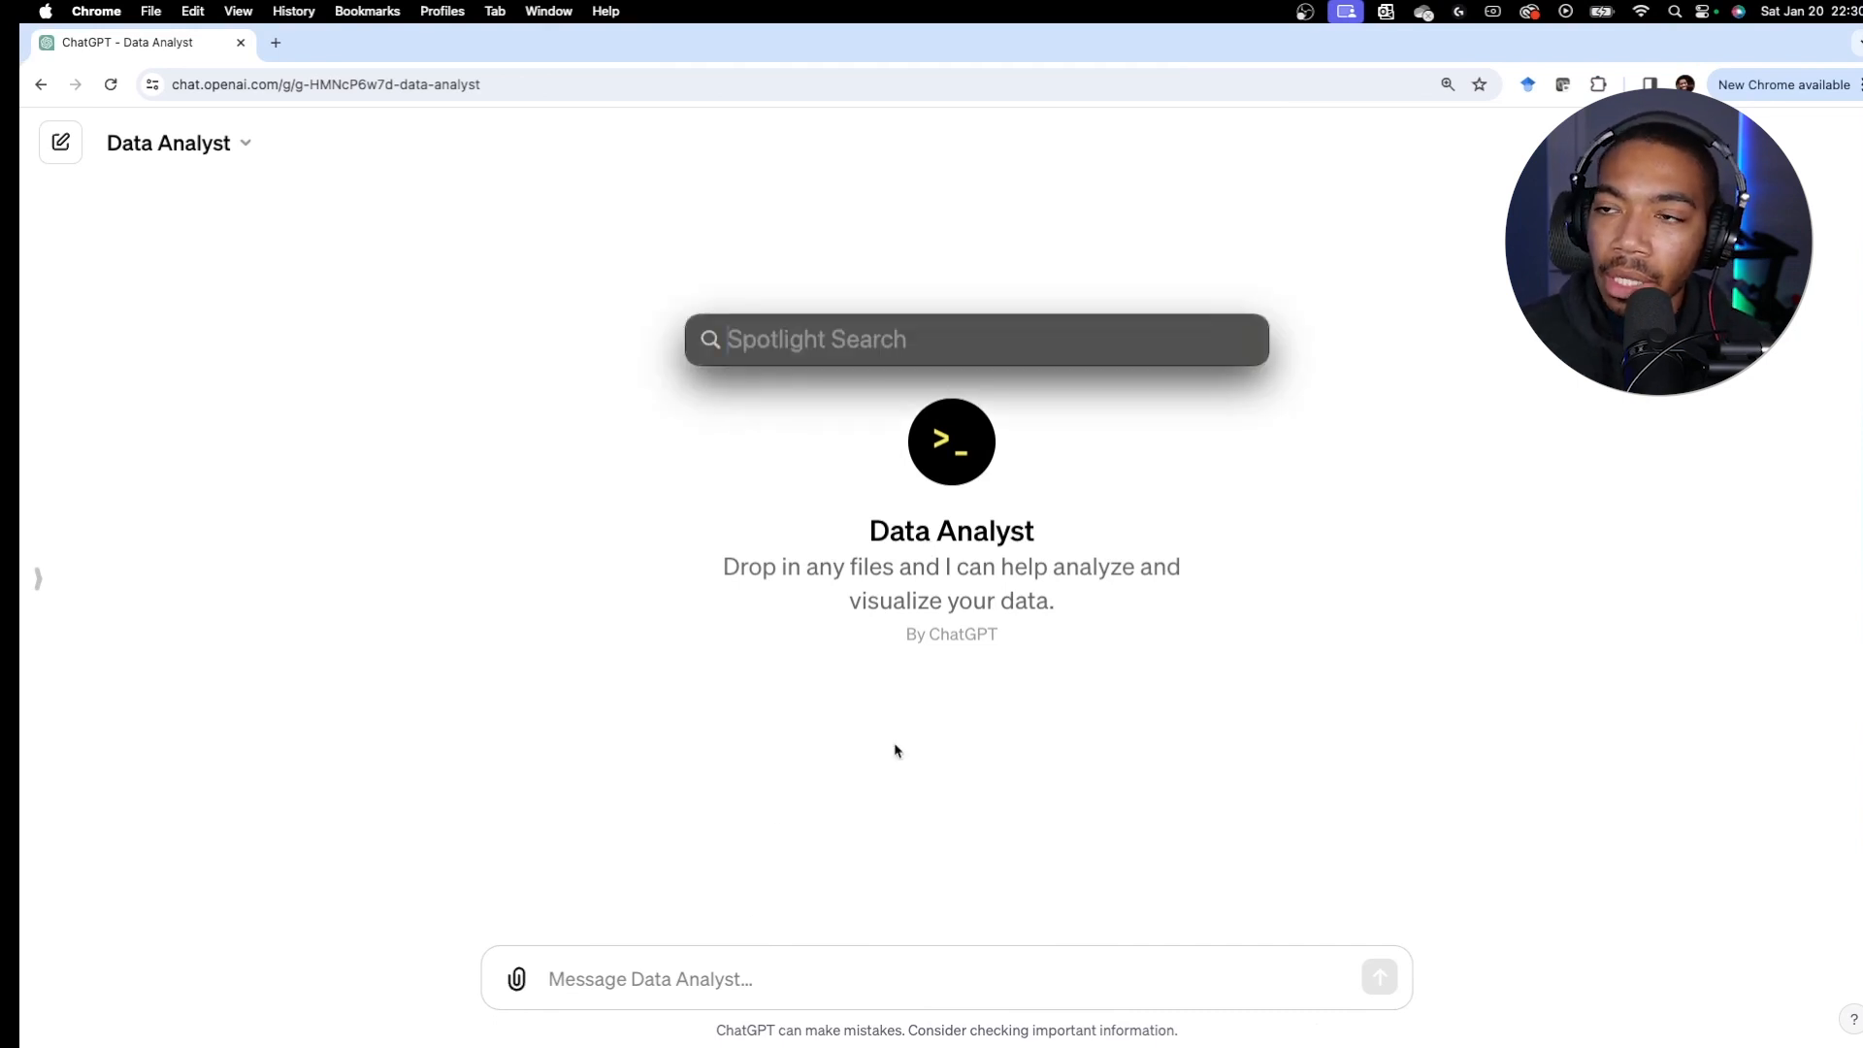
type("near_ir")
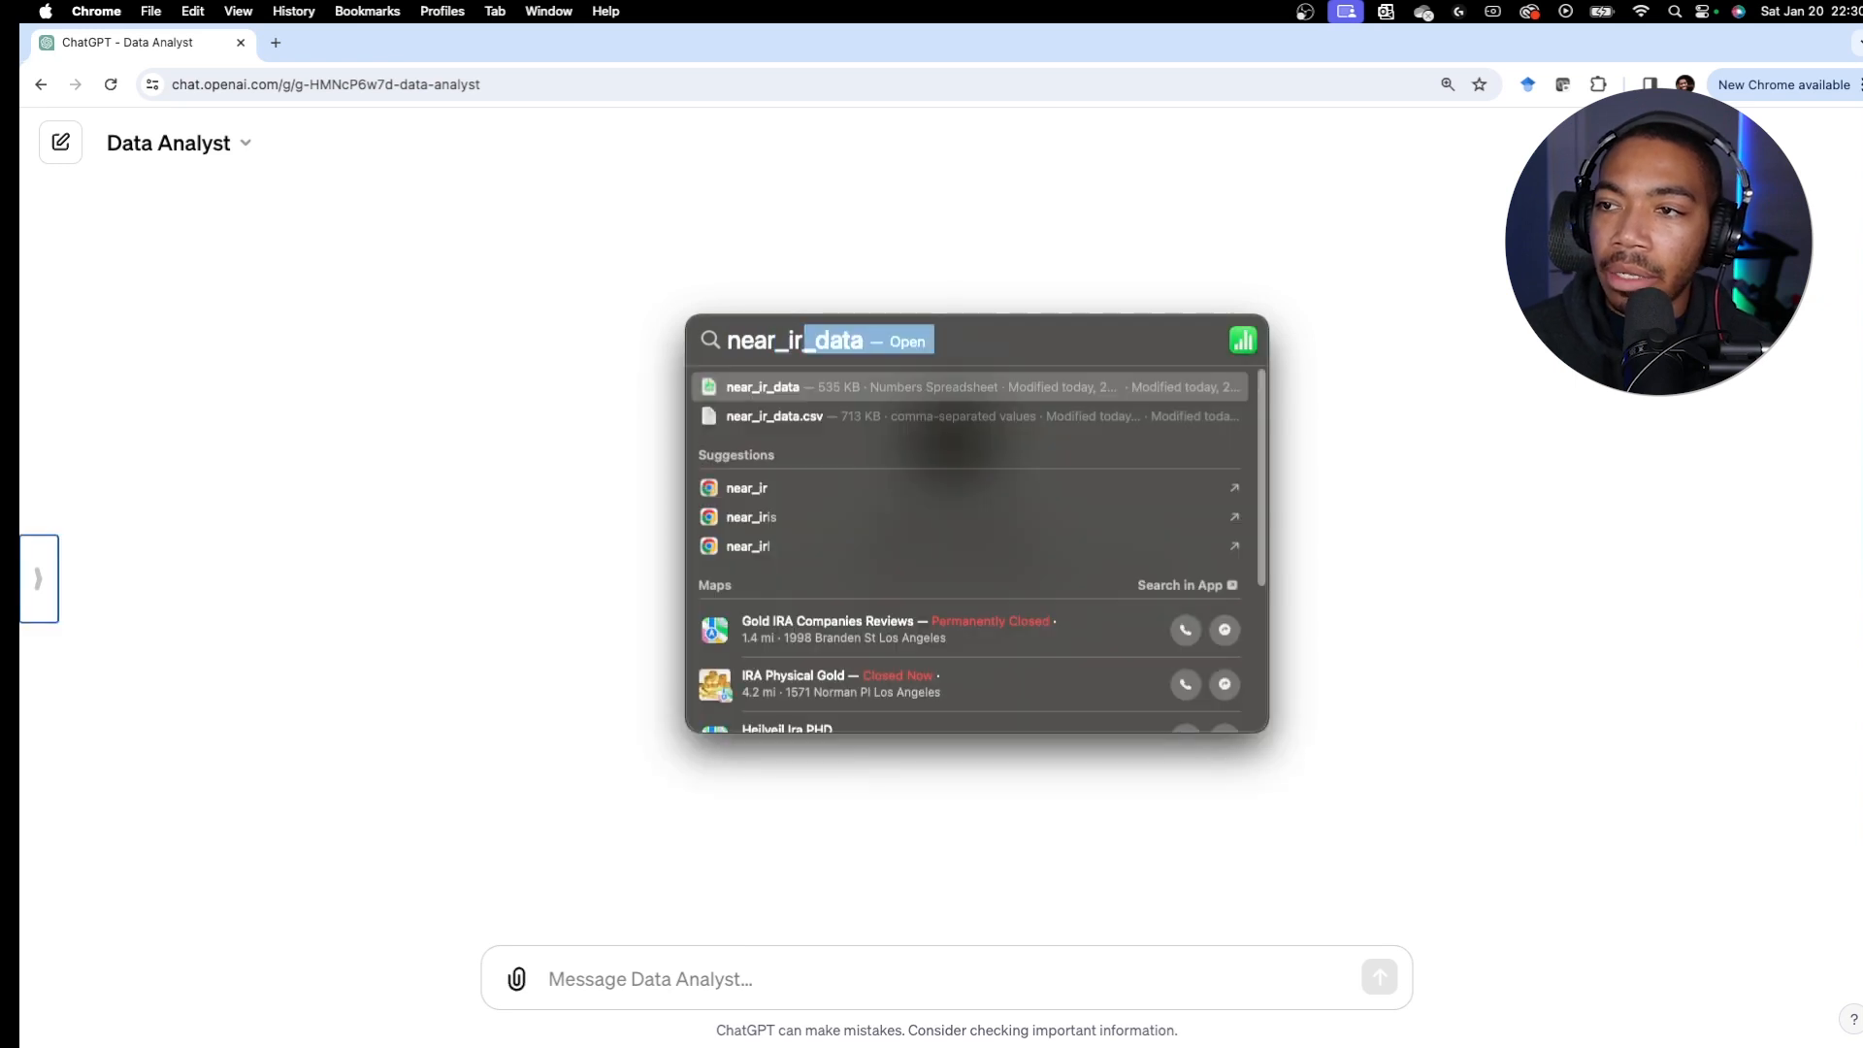
left_click_drag(767, 416, 716, 948)
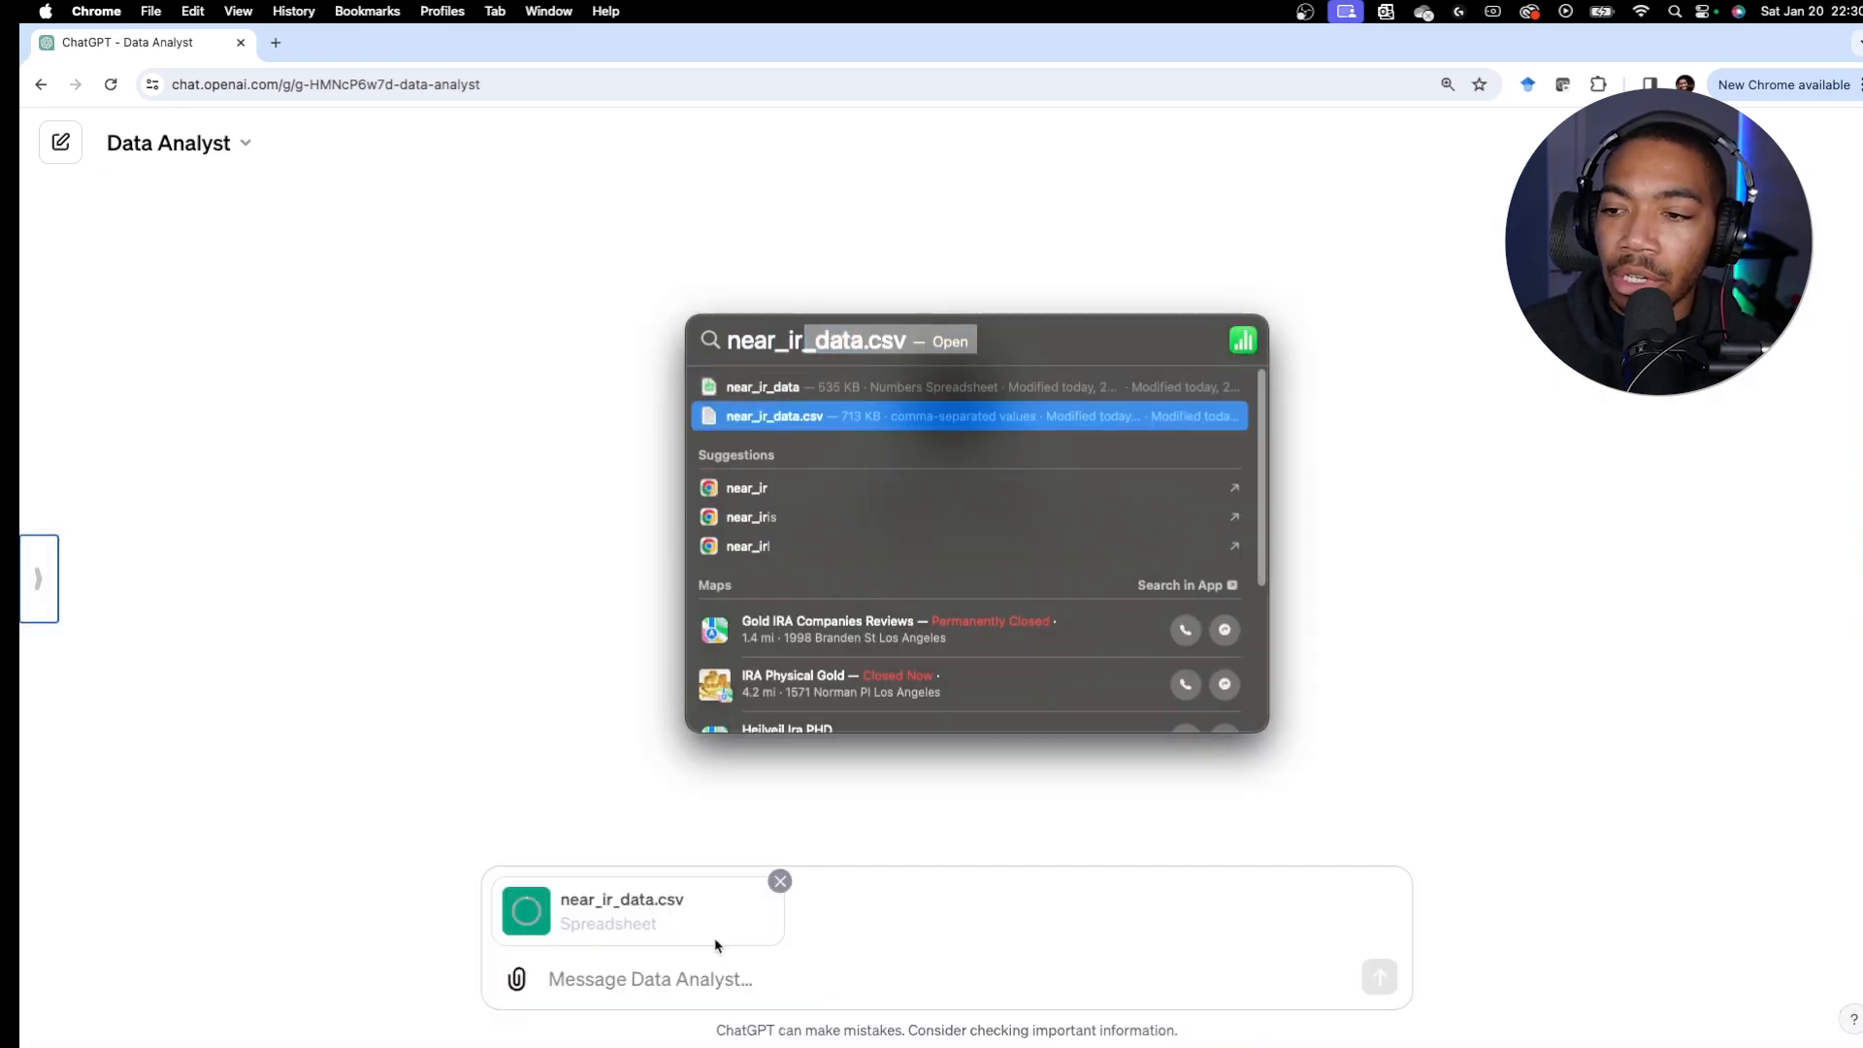
Step: Send the prompt identifying the Near IR drug data and requesting standard normal variate, a plot of each spectrum, and sorting by similarity to the glucose spectrum
left_click(731, 979)
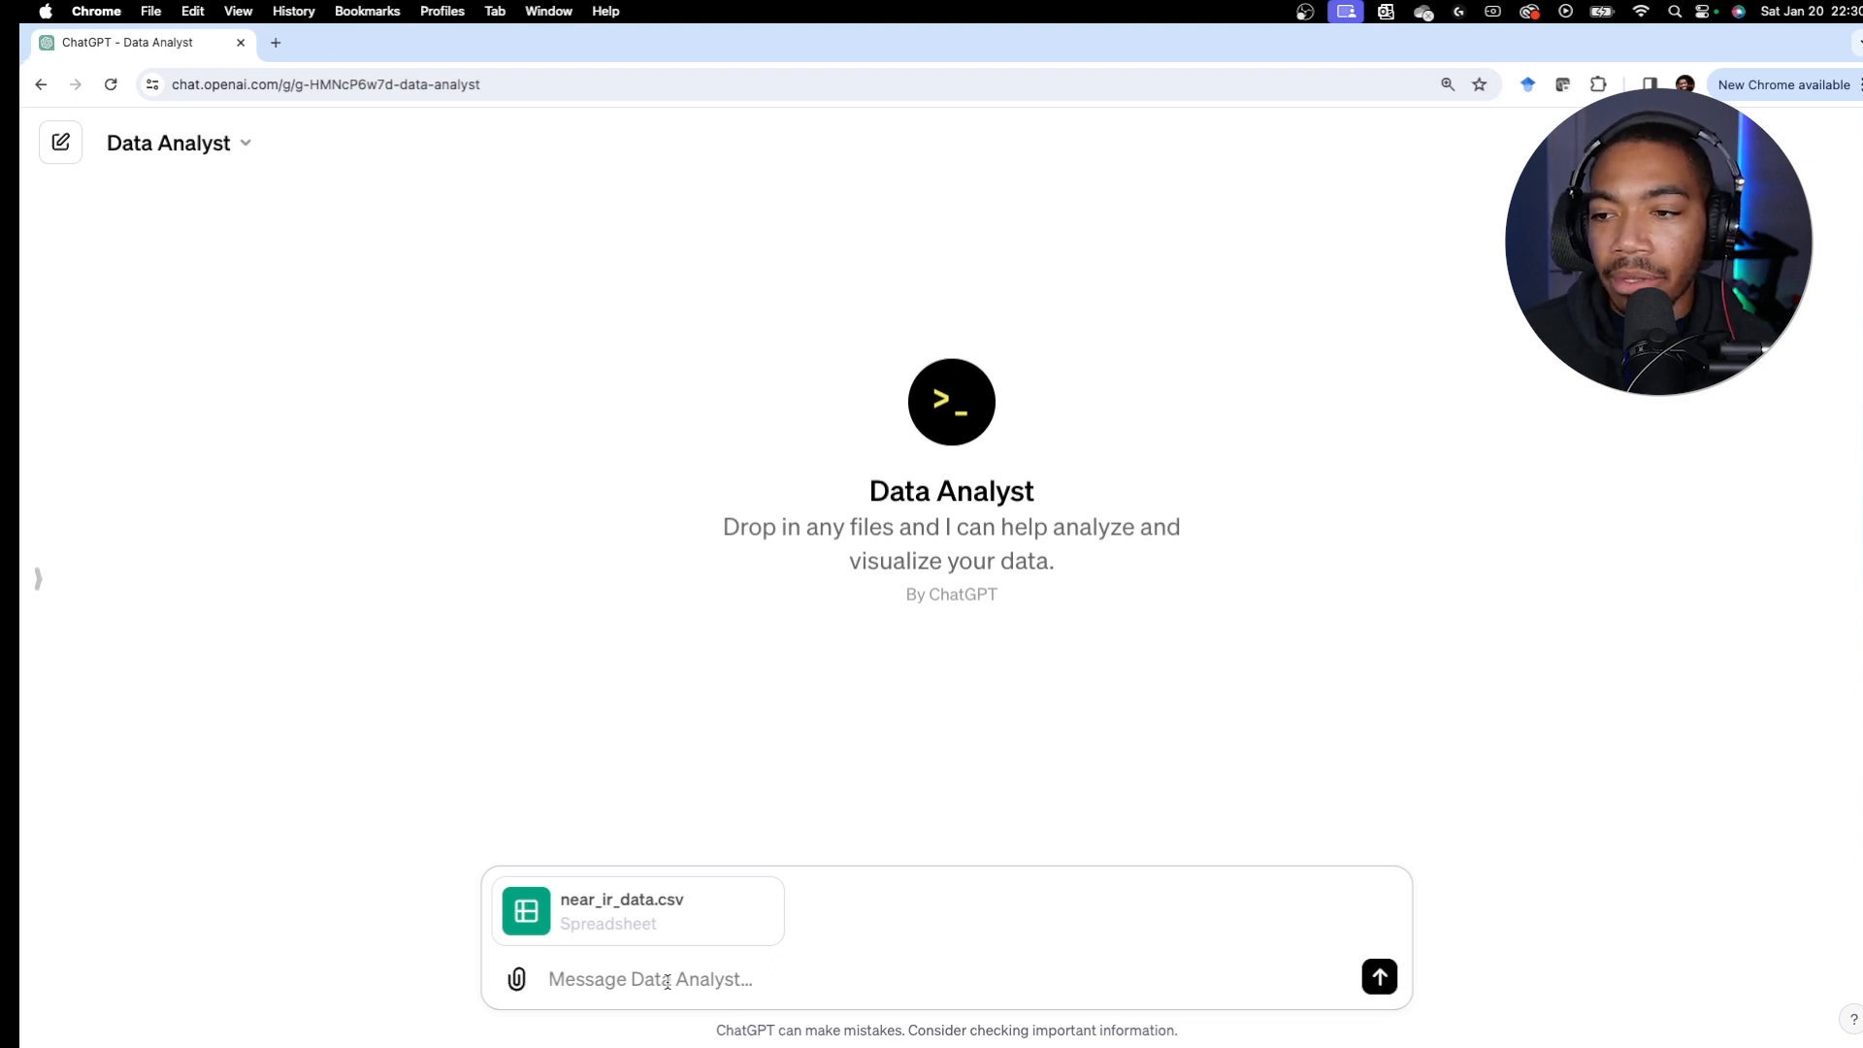
mouse_move(706, 912)
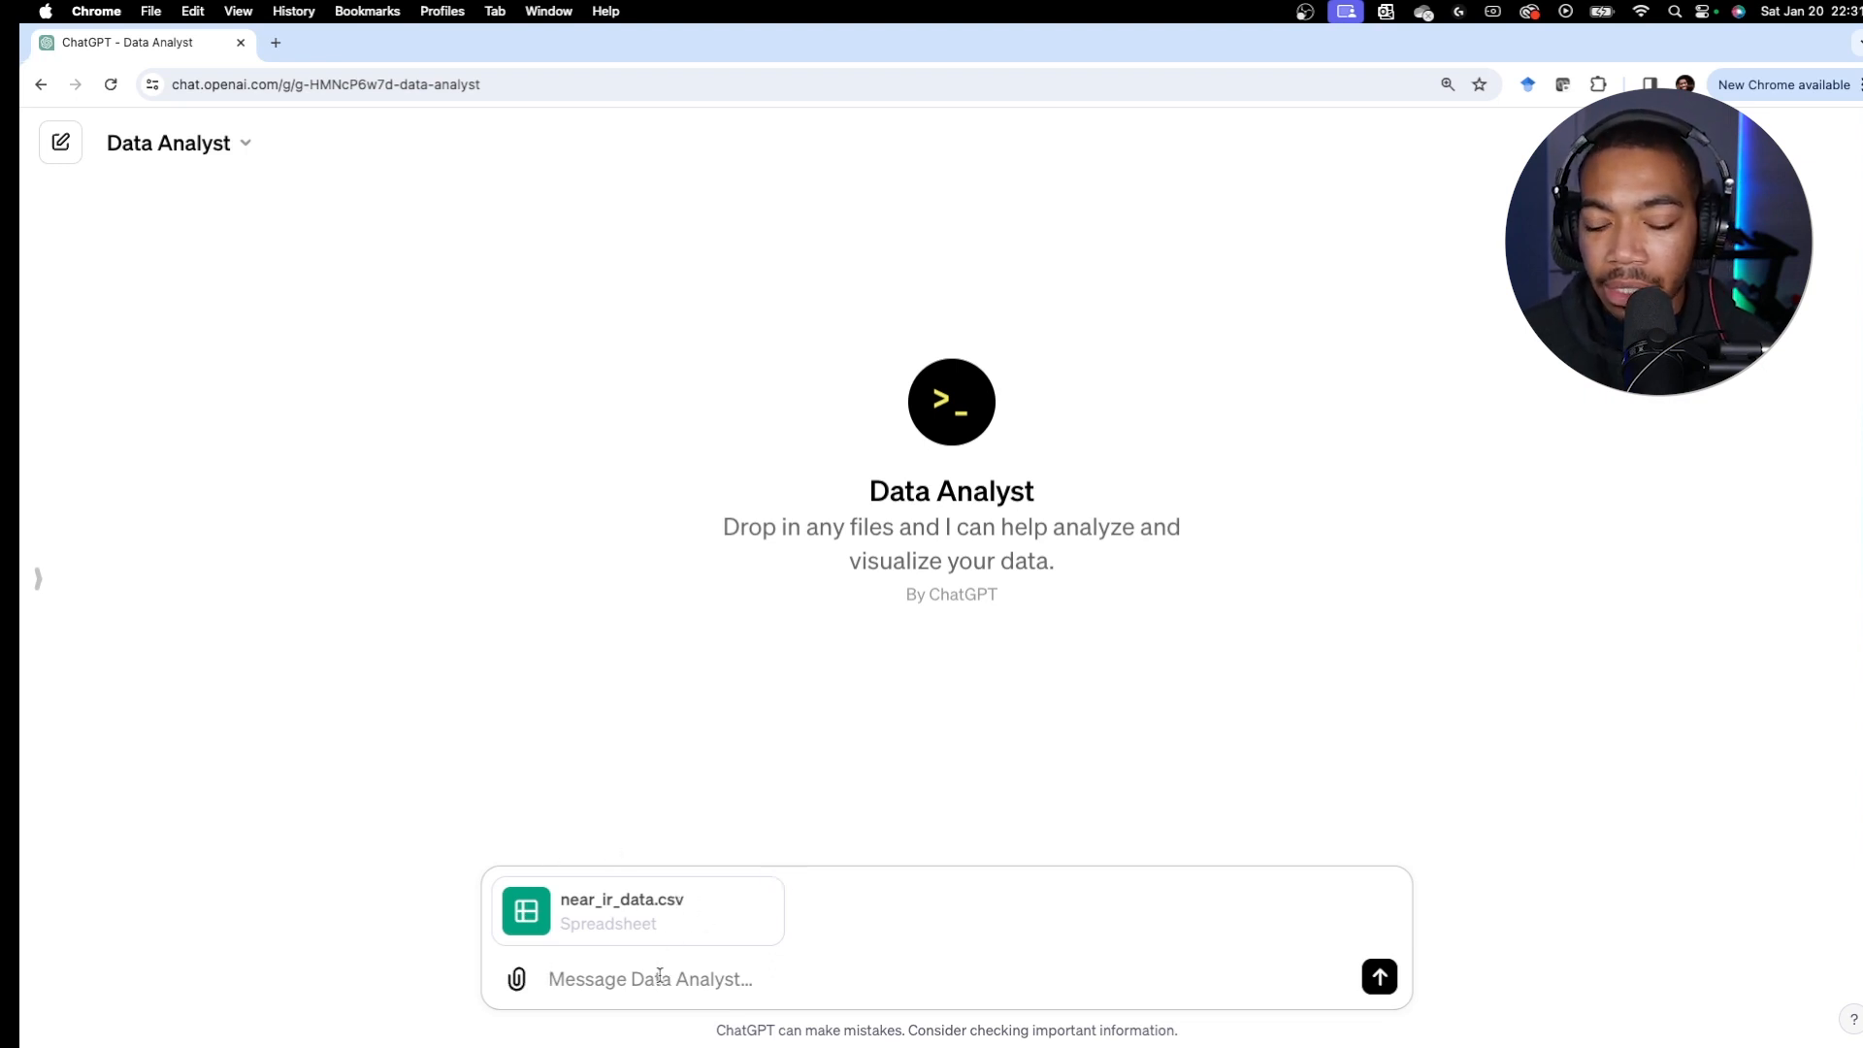
key("super+v")
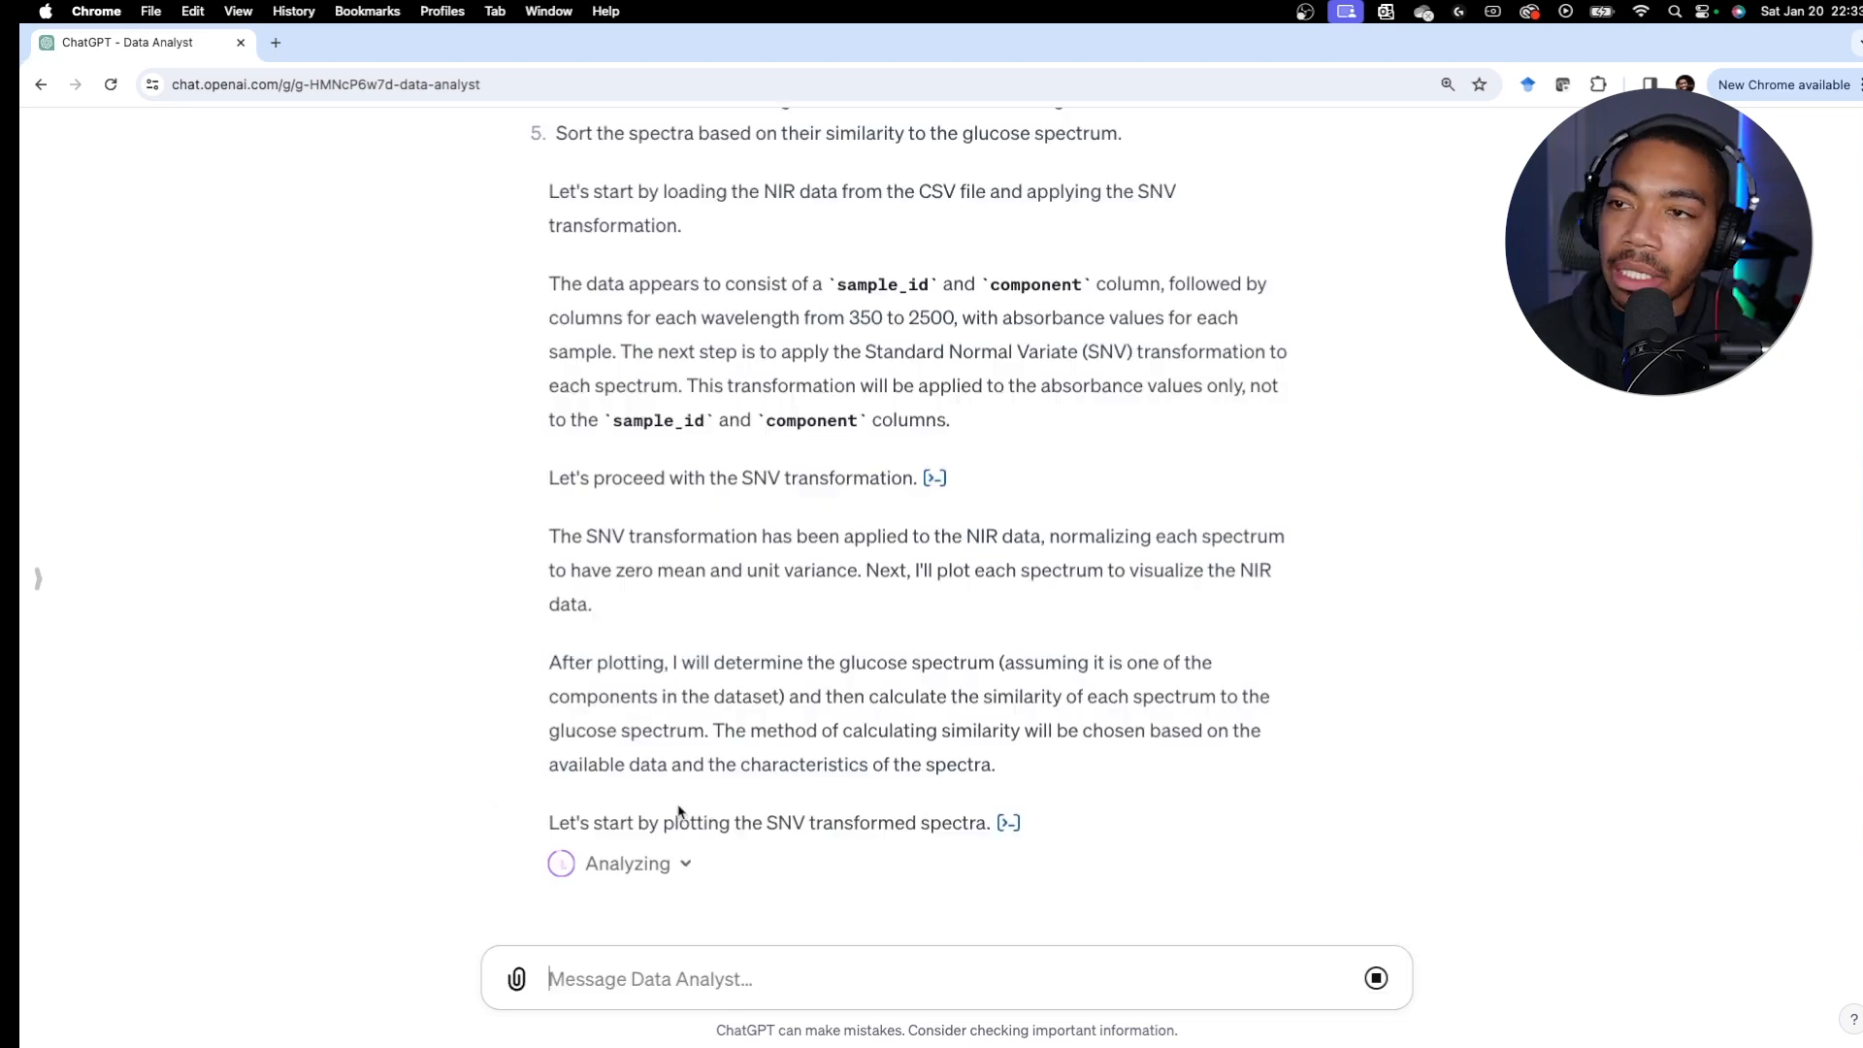
Step: Review the response's analysis plan and examine the Python code that loads near_ir_data.csv, including its first-rows output
scroll(679, 812, "up", 8)
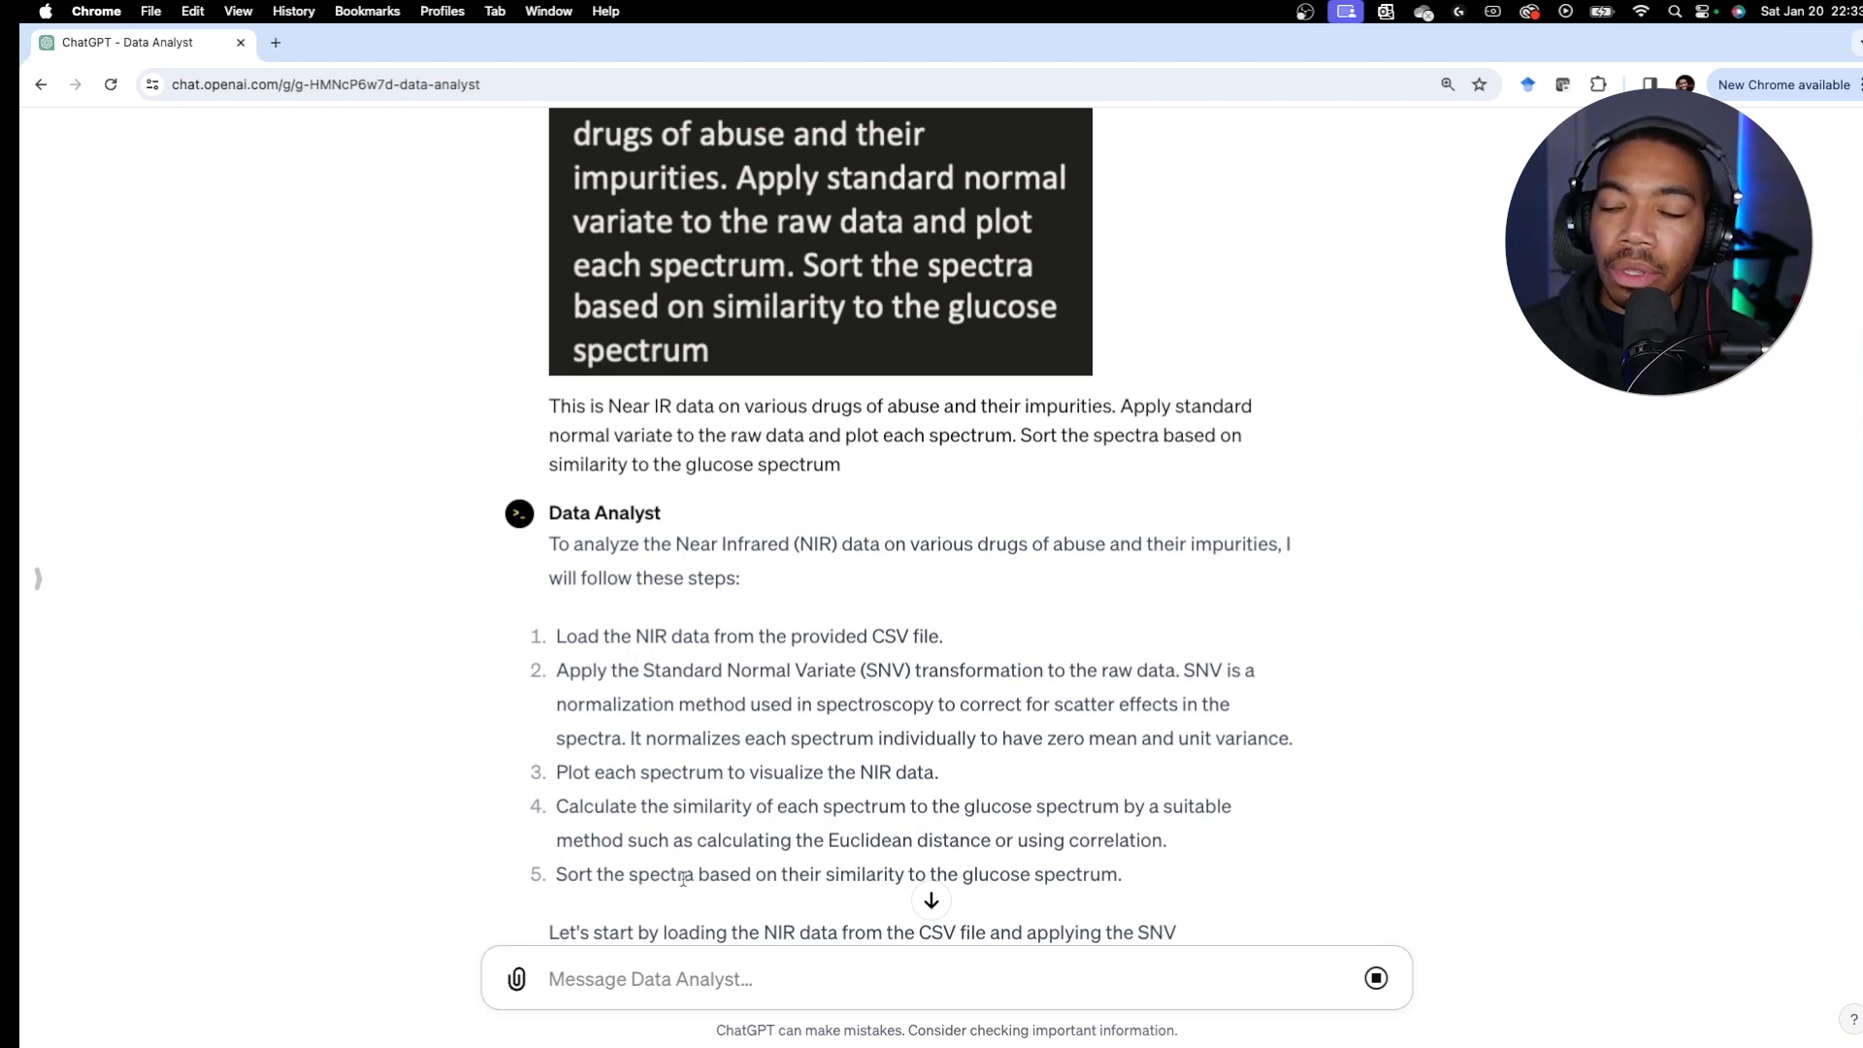
scroll(802, 864, "down", 1)
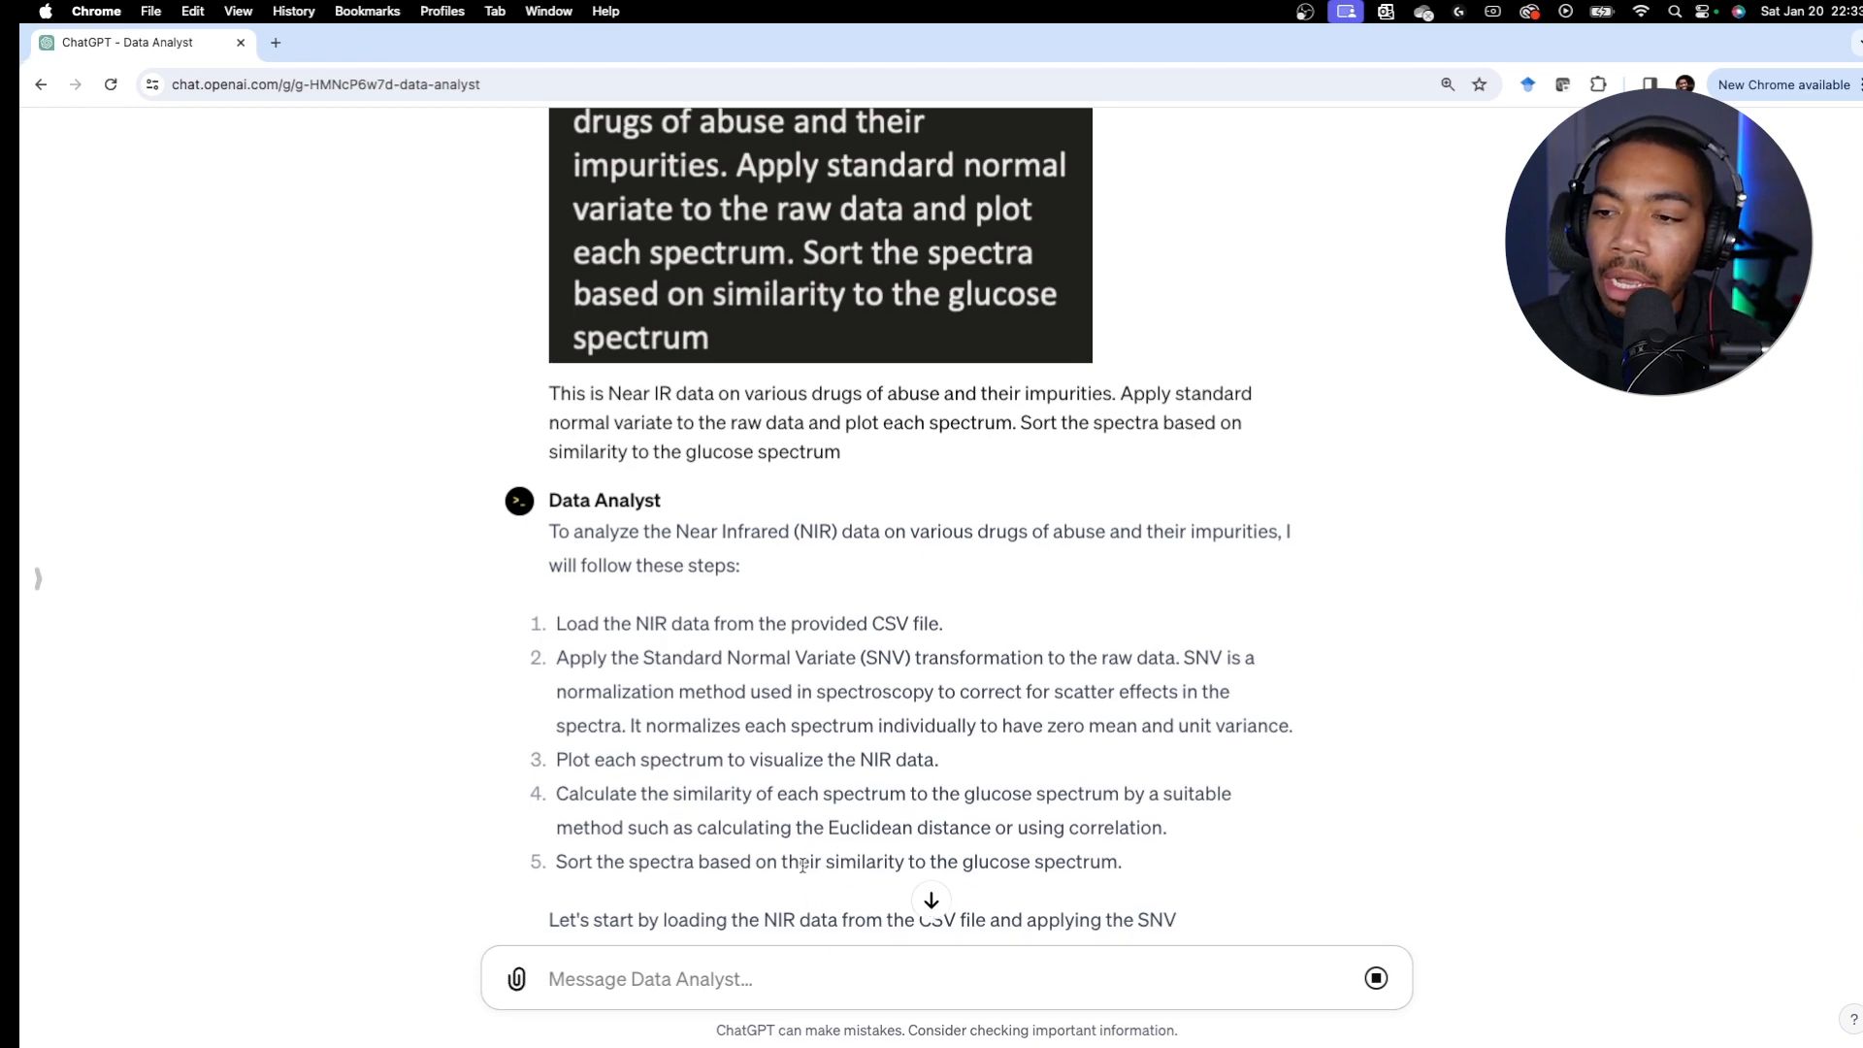
scroll(803, 865, "down", 5)
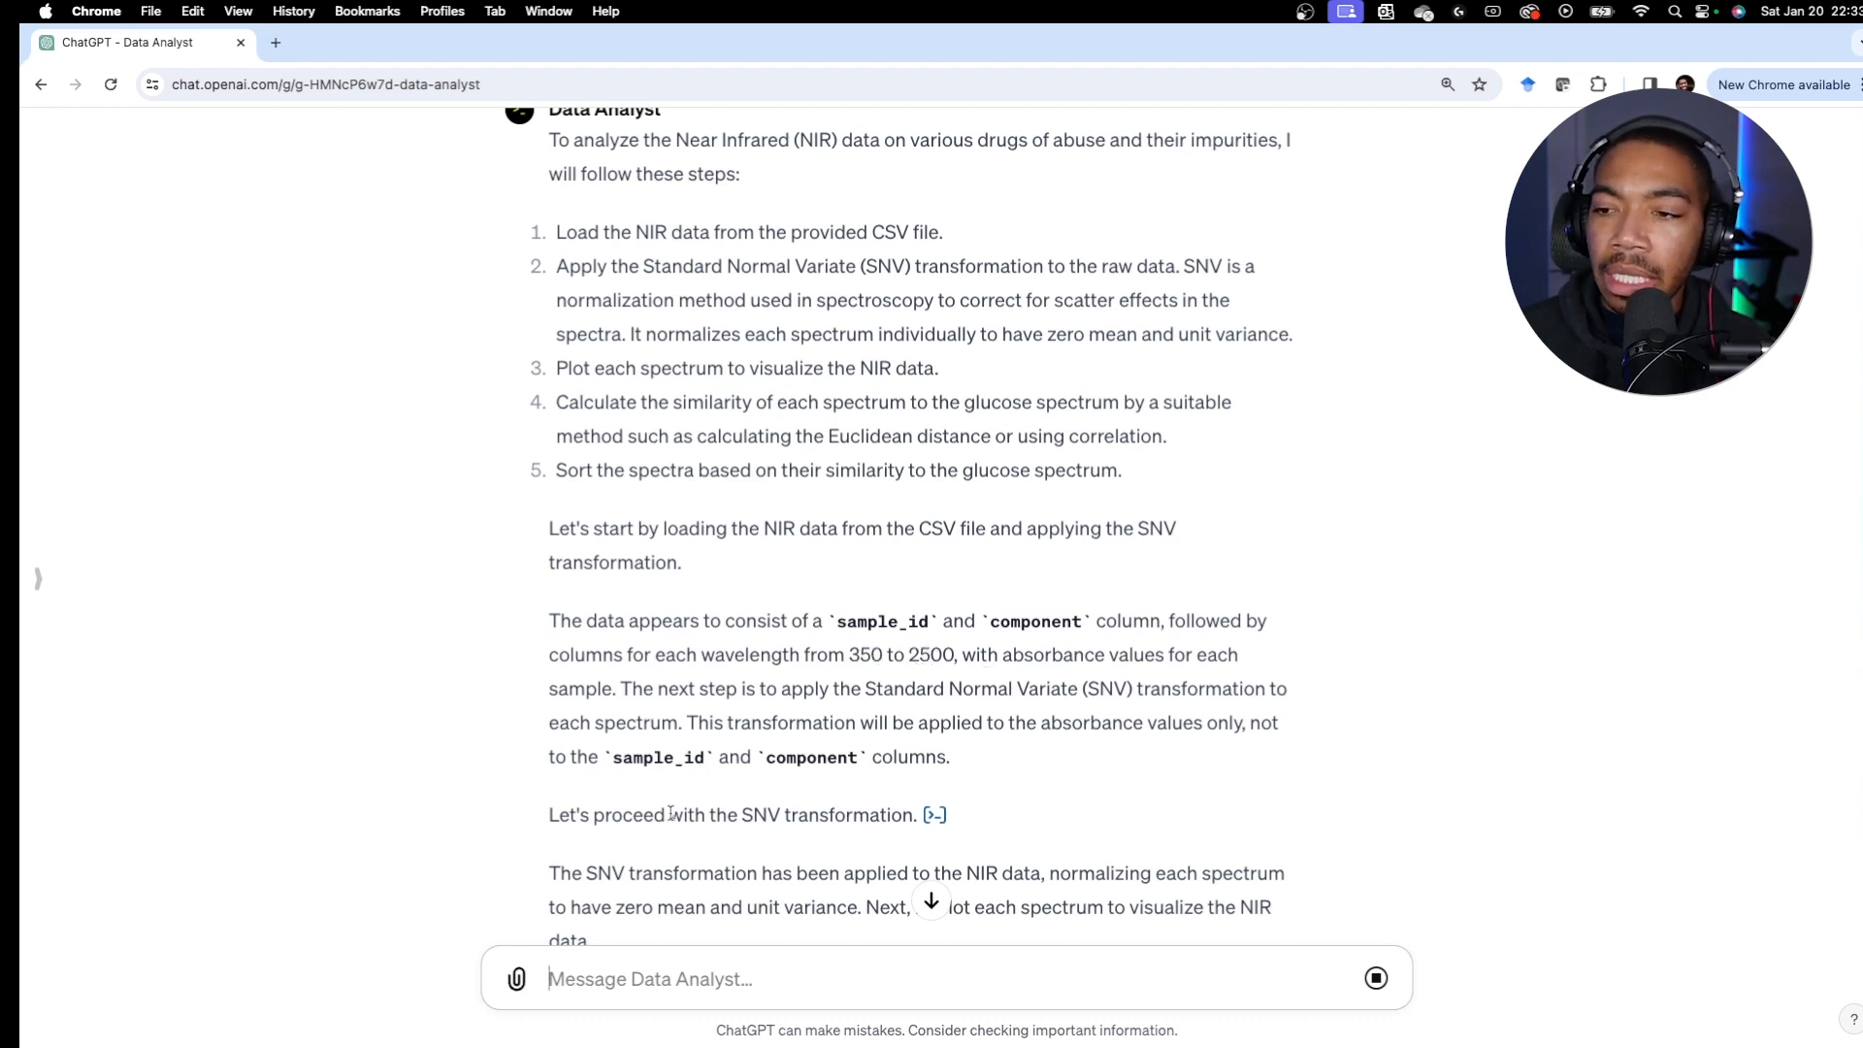
left_click(936, 817)
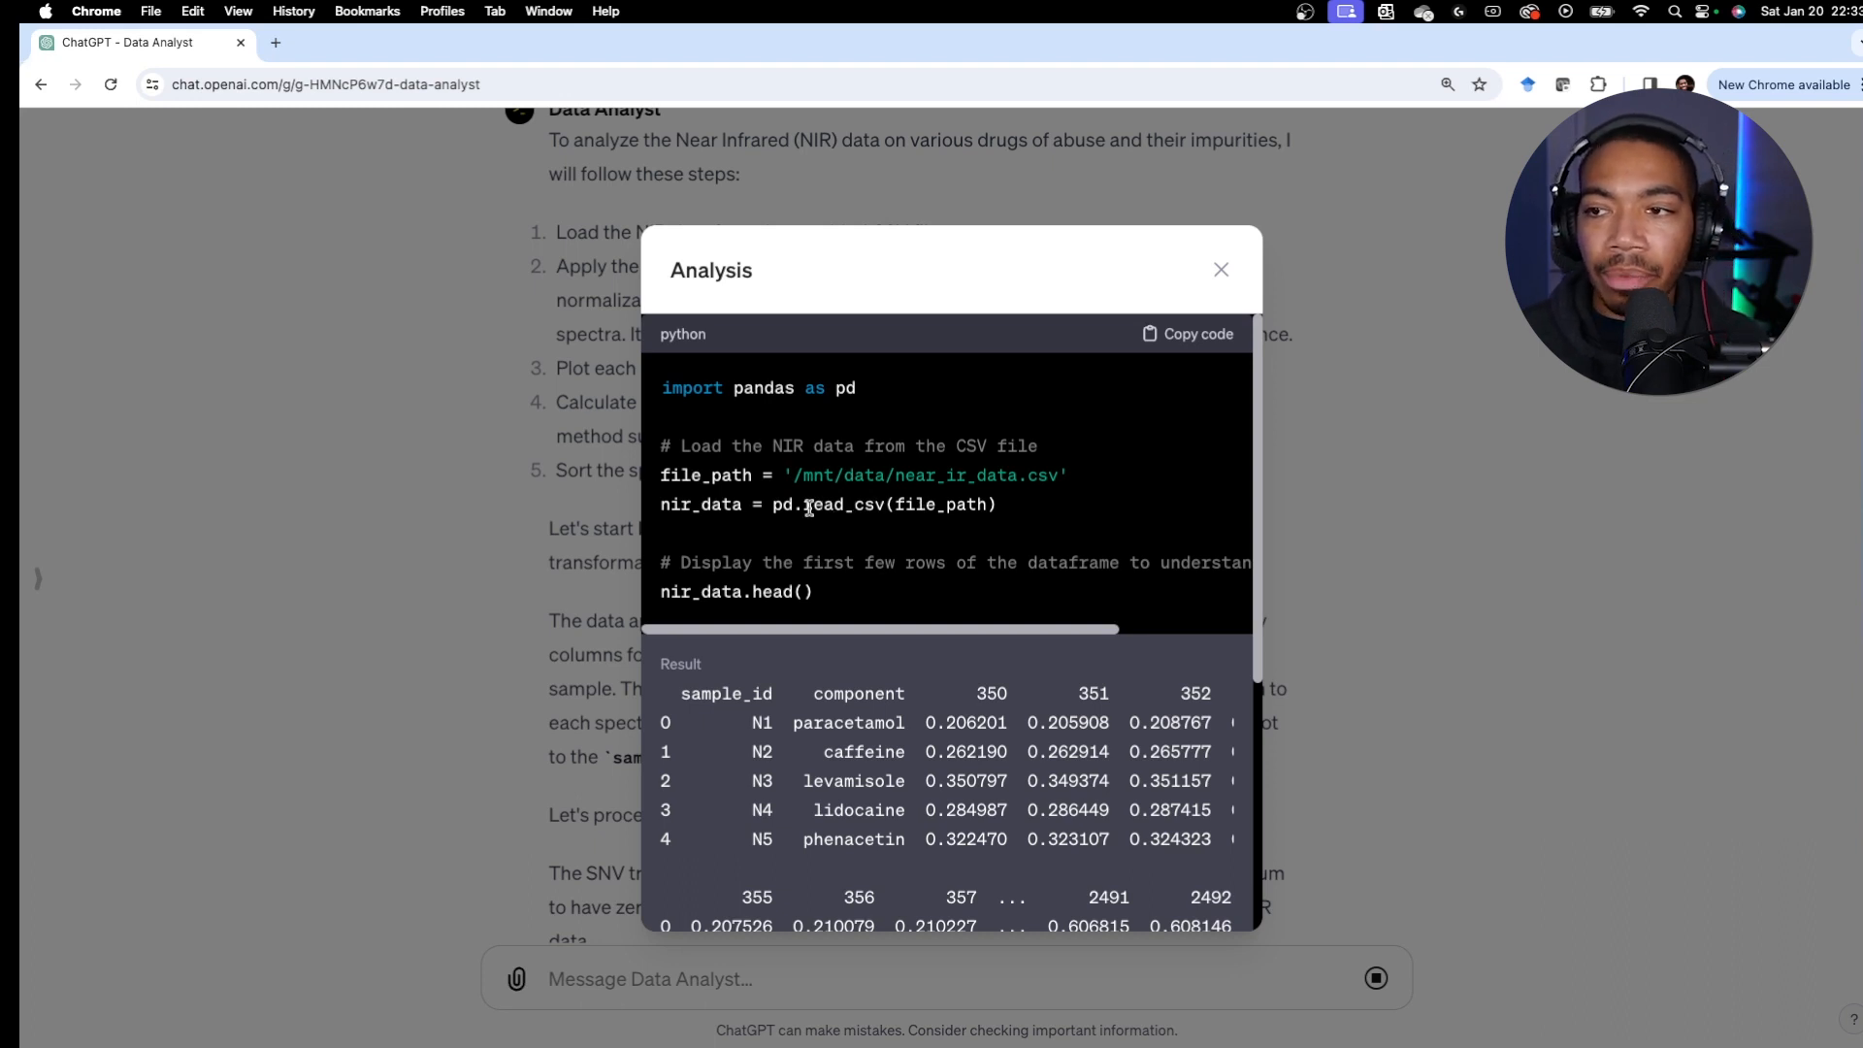
scroll(809, 509, "down", 1)
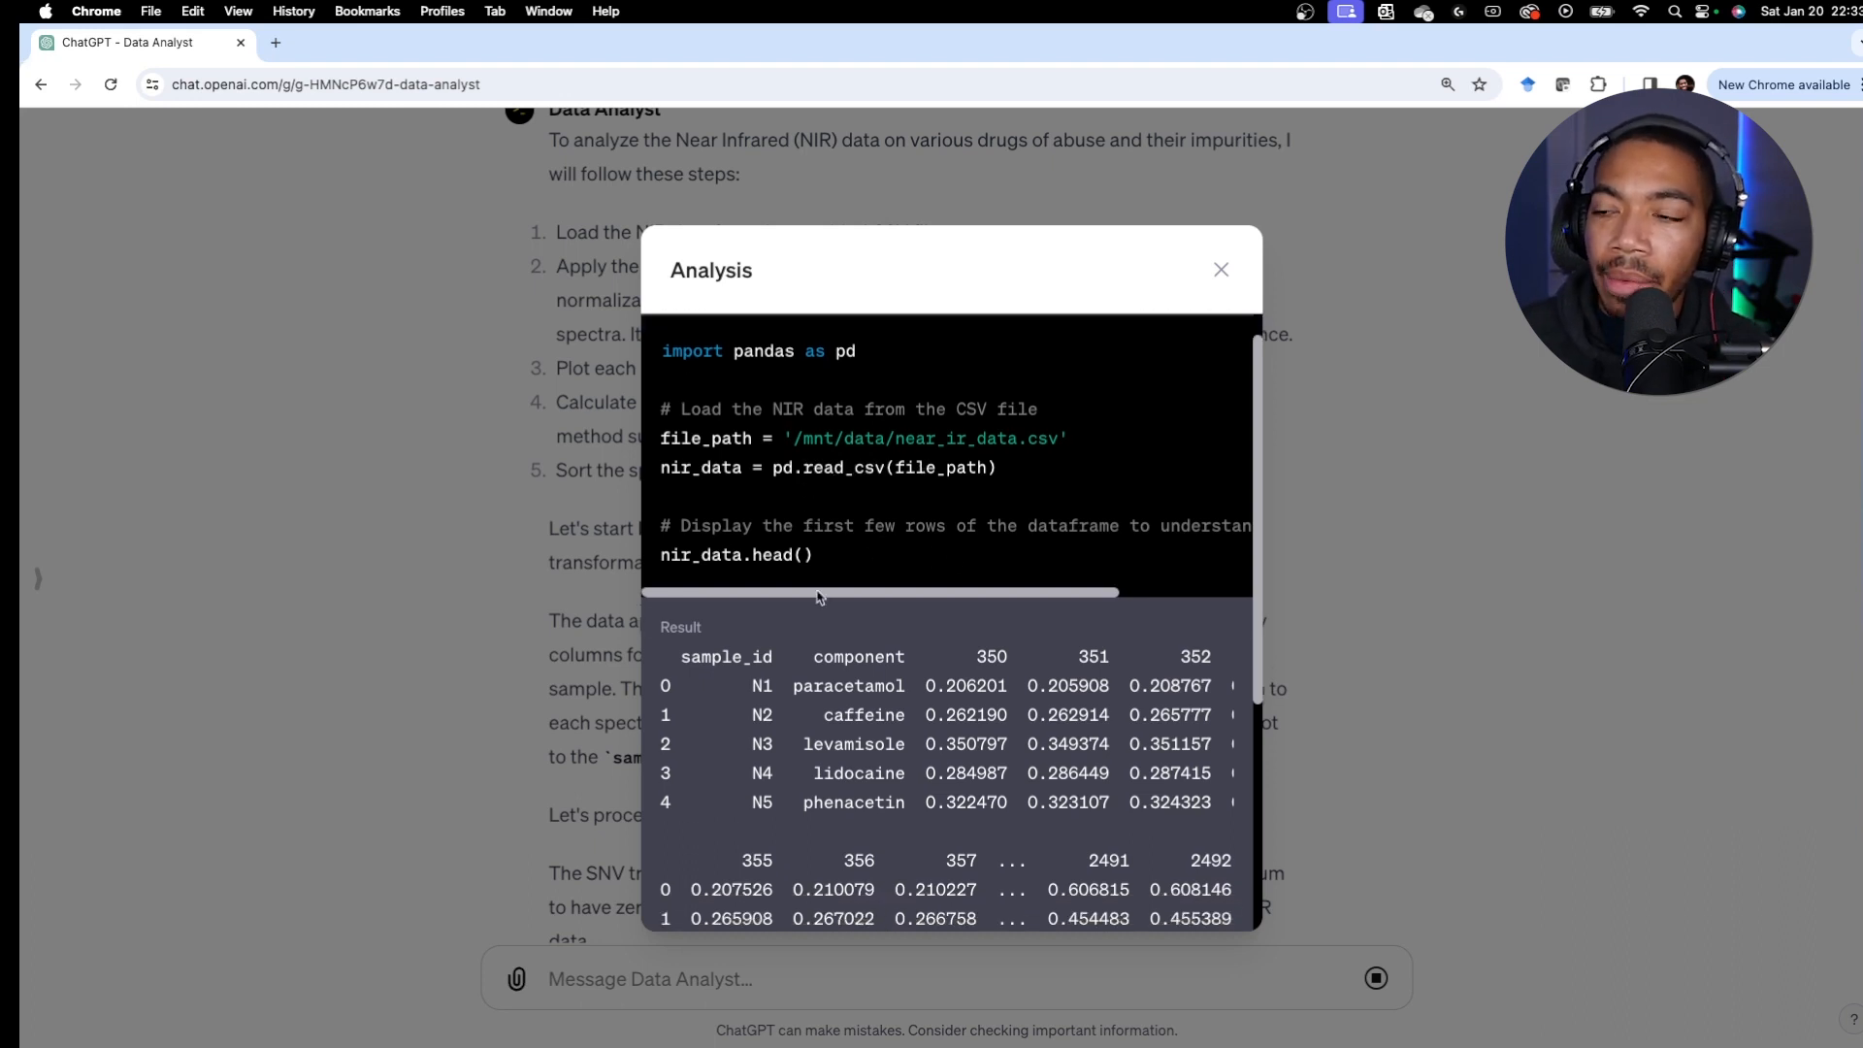
left_click_drag(699, 554, 792, 555)
left_click(795, 554)
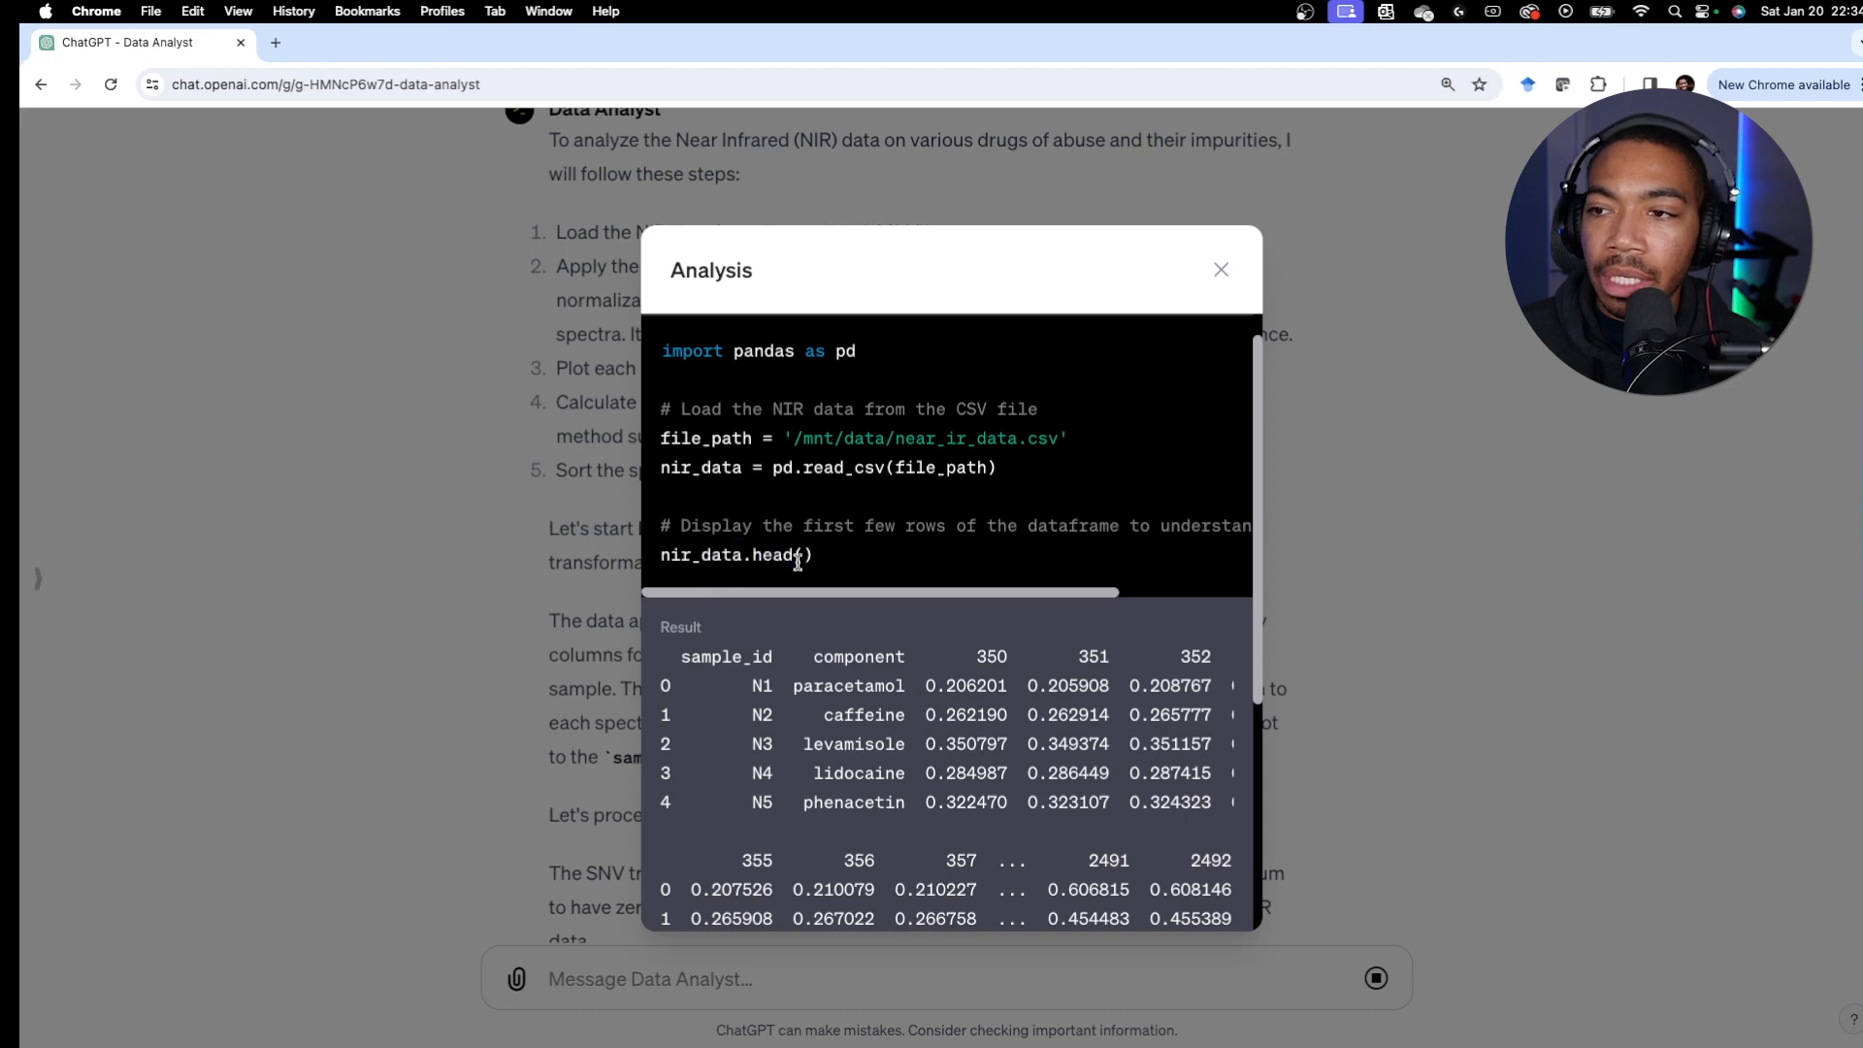
scroll(864, 673, "down", 4)
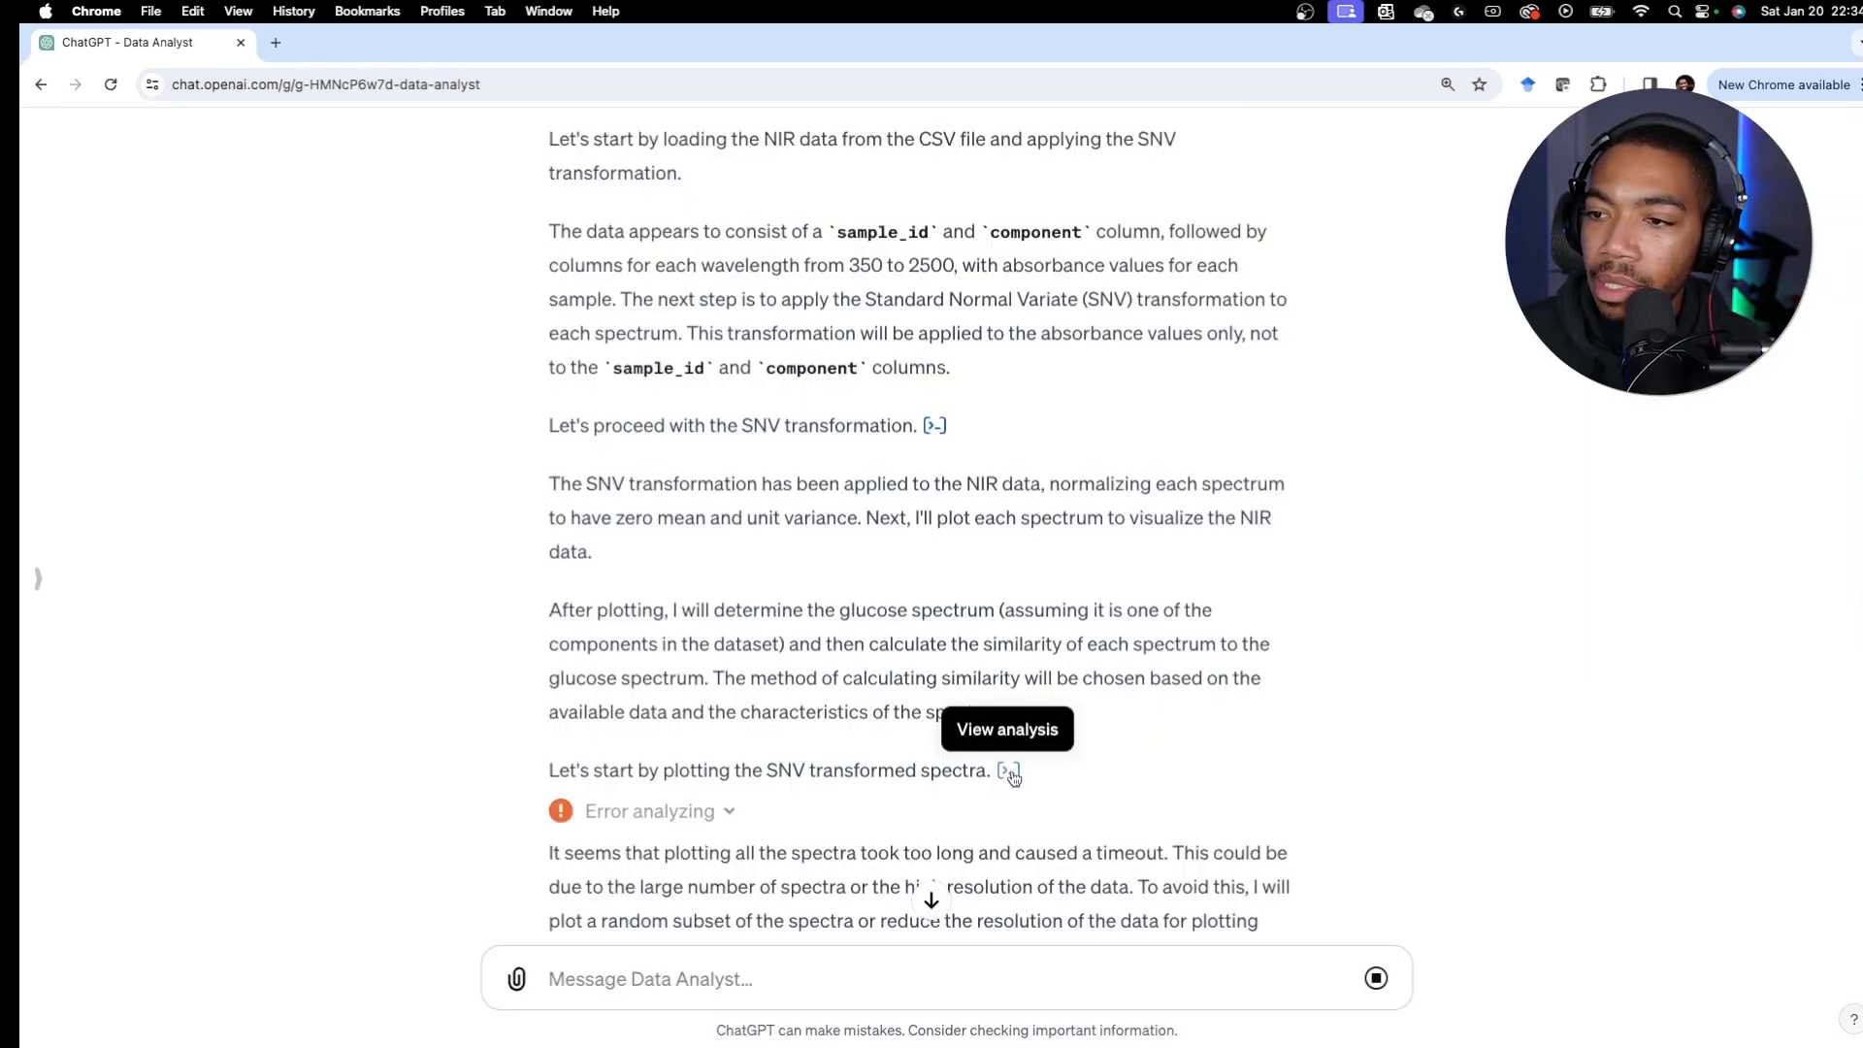
Step: Examine the Python code that applies the SNV transformation to the spectra and its resulting dataframe, and close the analysis
left_click(1011, 772)
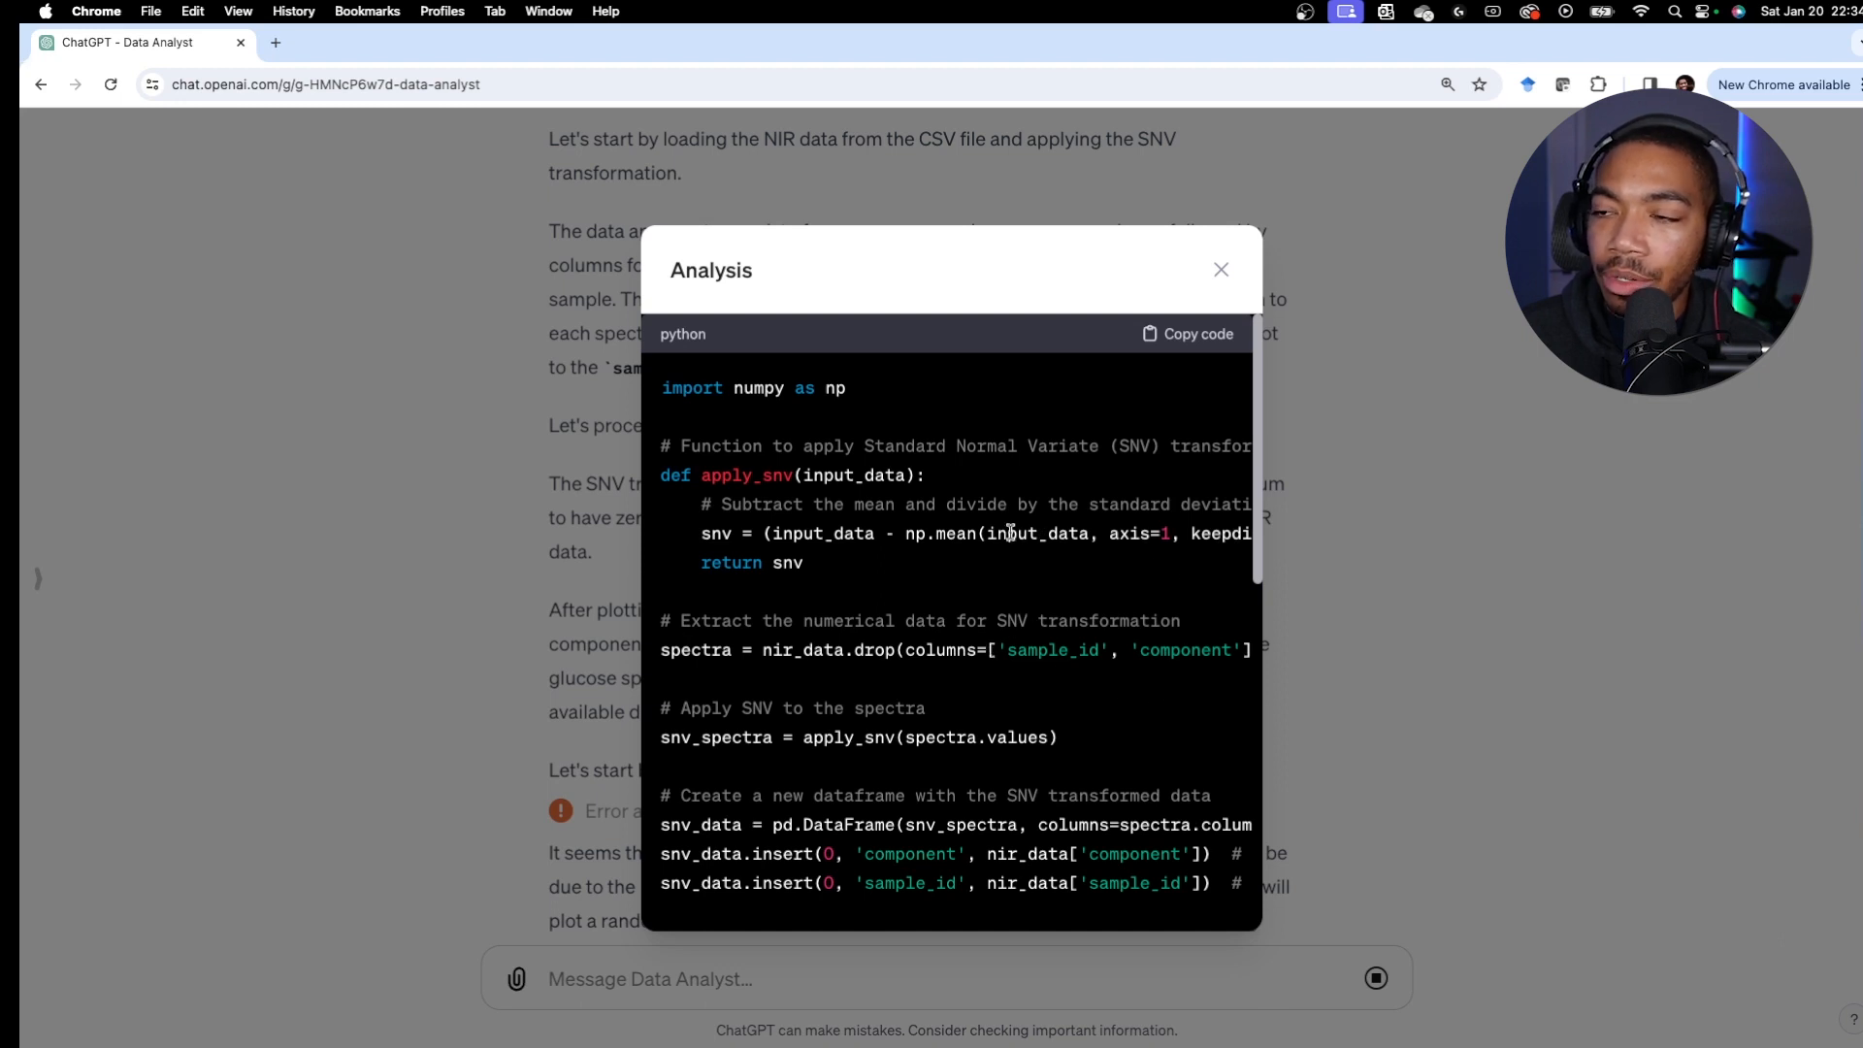
left_click_drag(1081, 536, 1176, 537)
left_click(1176, 537)
scroll(1074, 532, "down", 5)
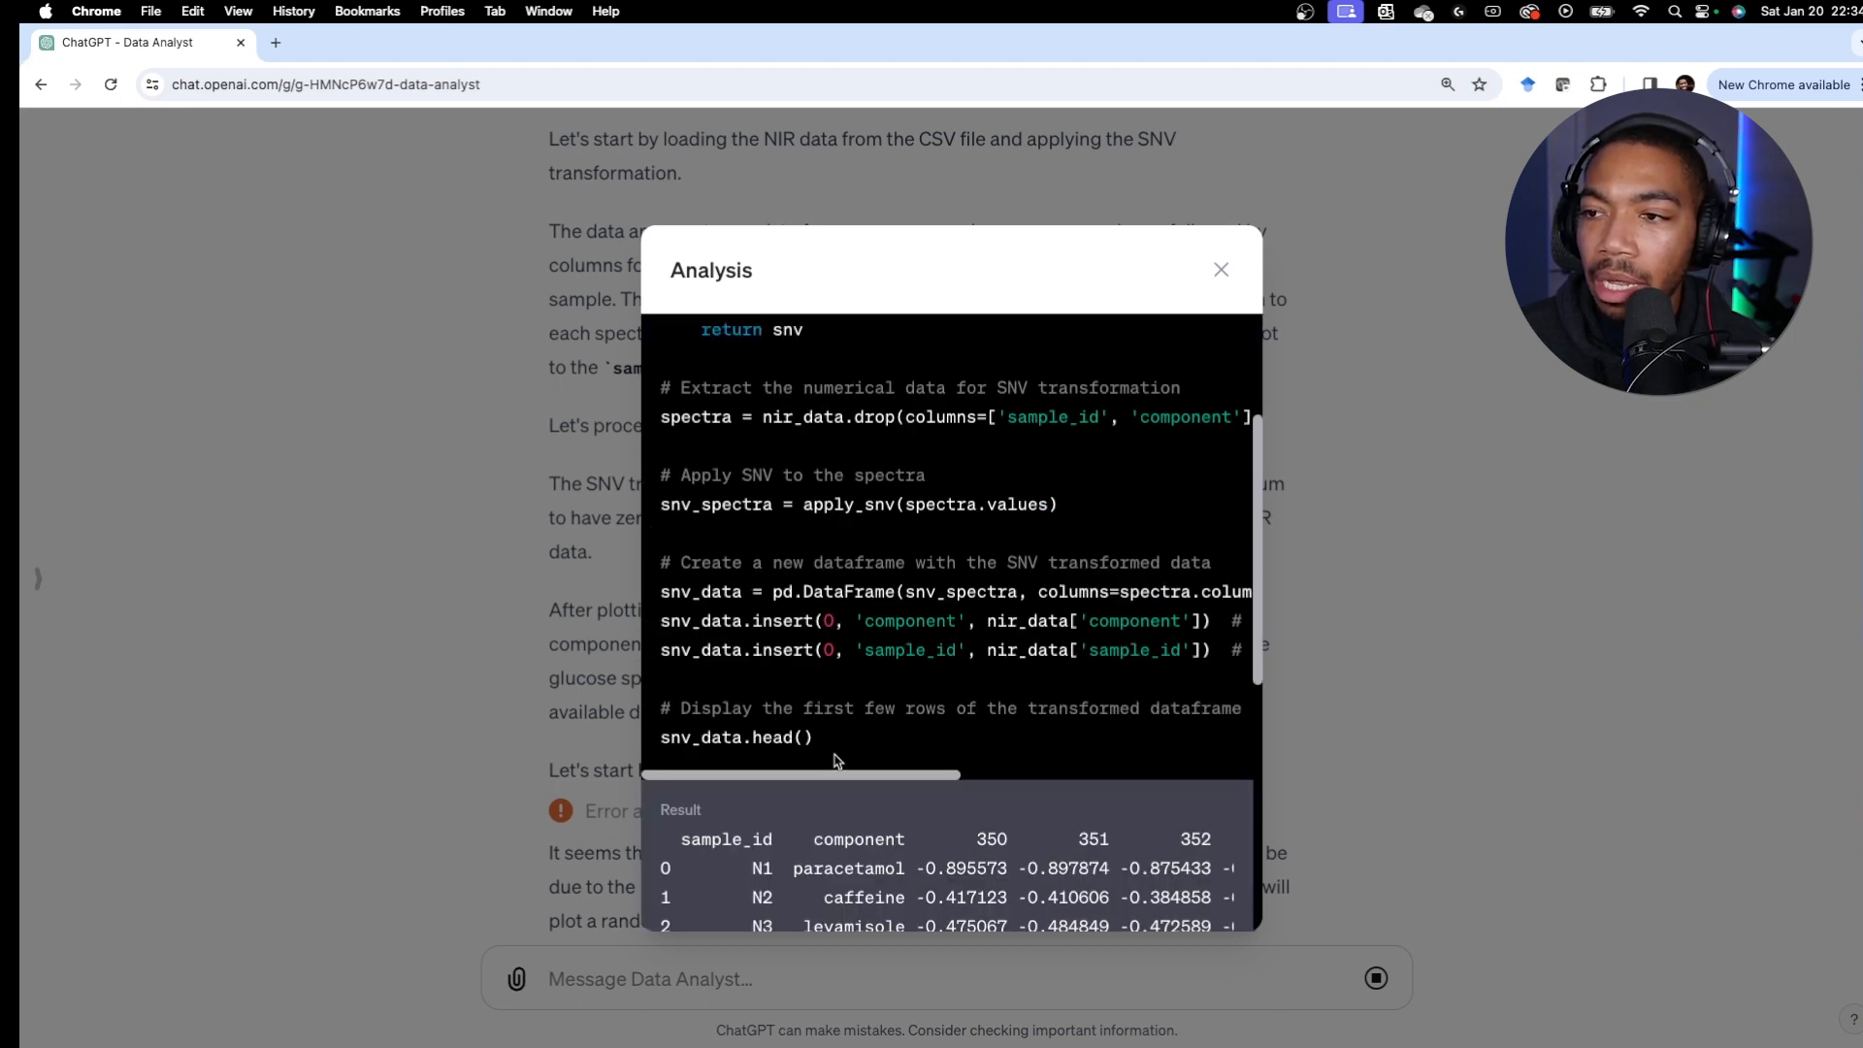
mouse_move(834, 776)
left_mouse_down()
mouse_move(917, 775)
mouse_move(777, 770)
mouse_move(848, 770)
left_mouse_up()
scroll(850, 776, "down", 2)
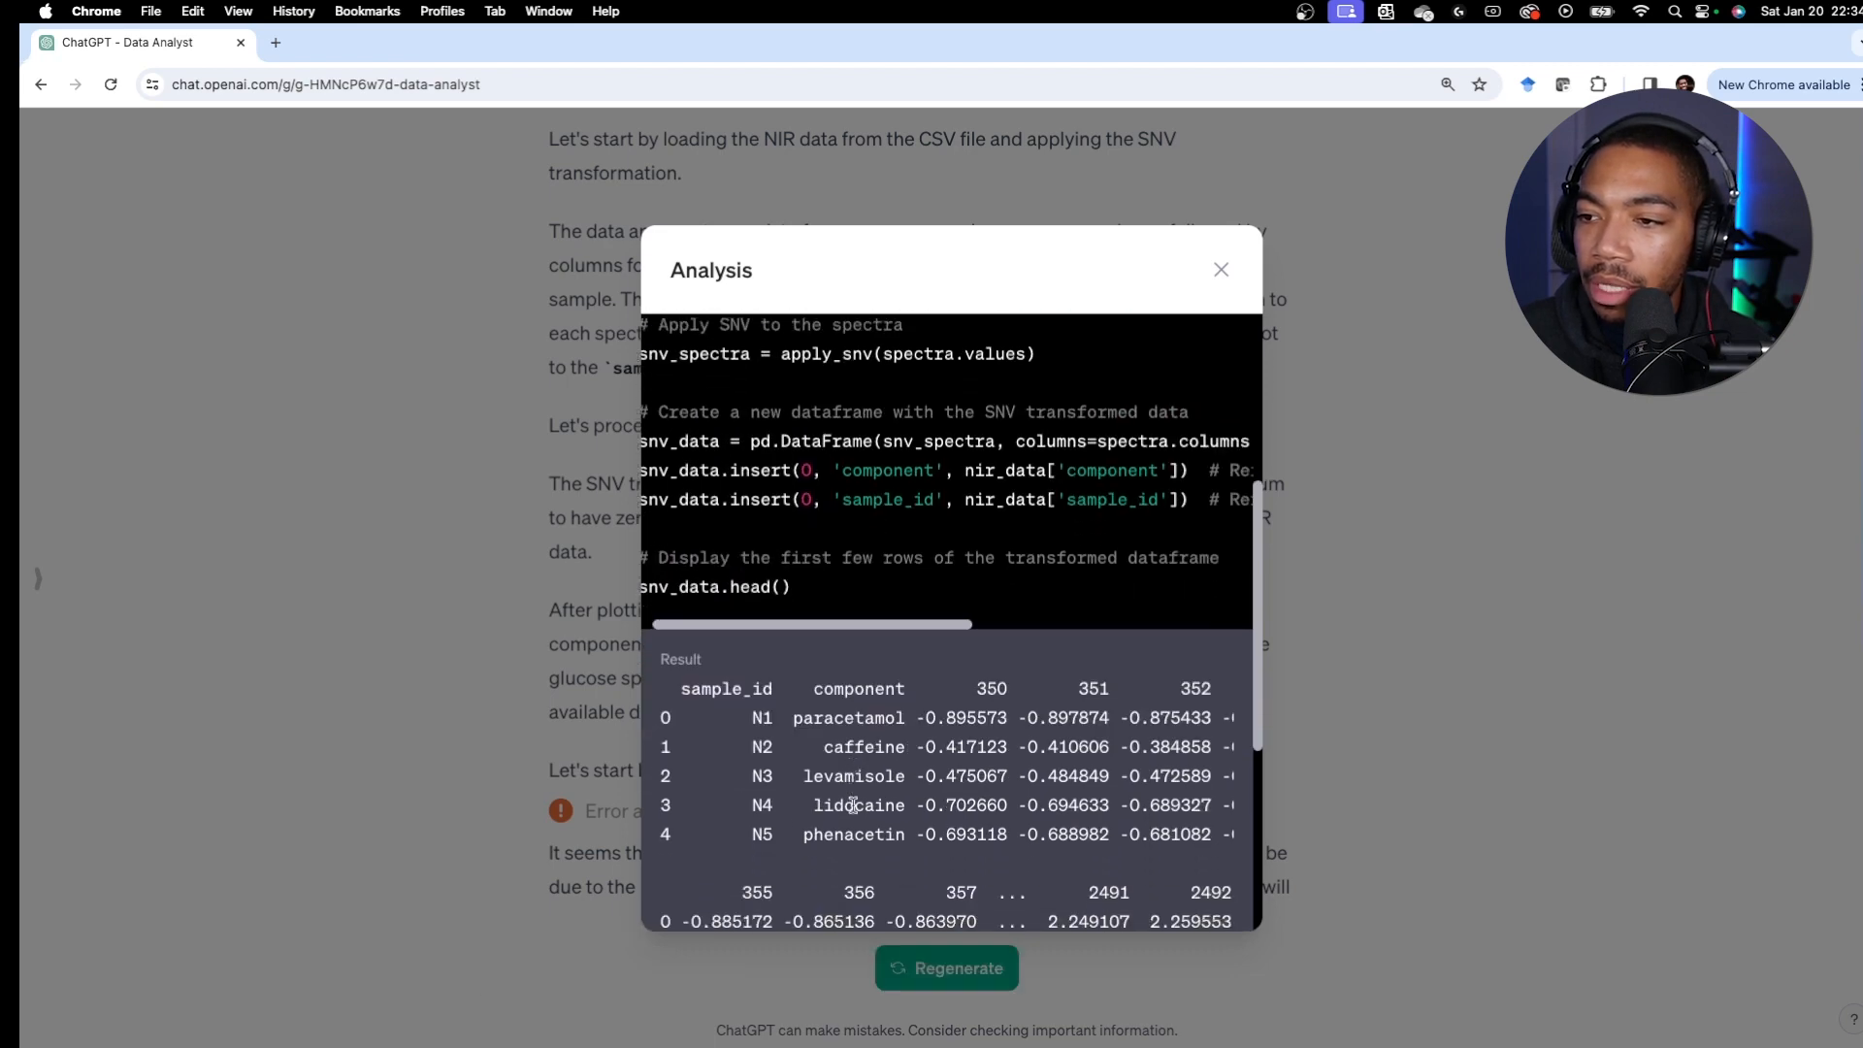
scroll(888, 762, "down", 2)
scroll(903, 718, "up", 5)
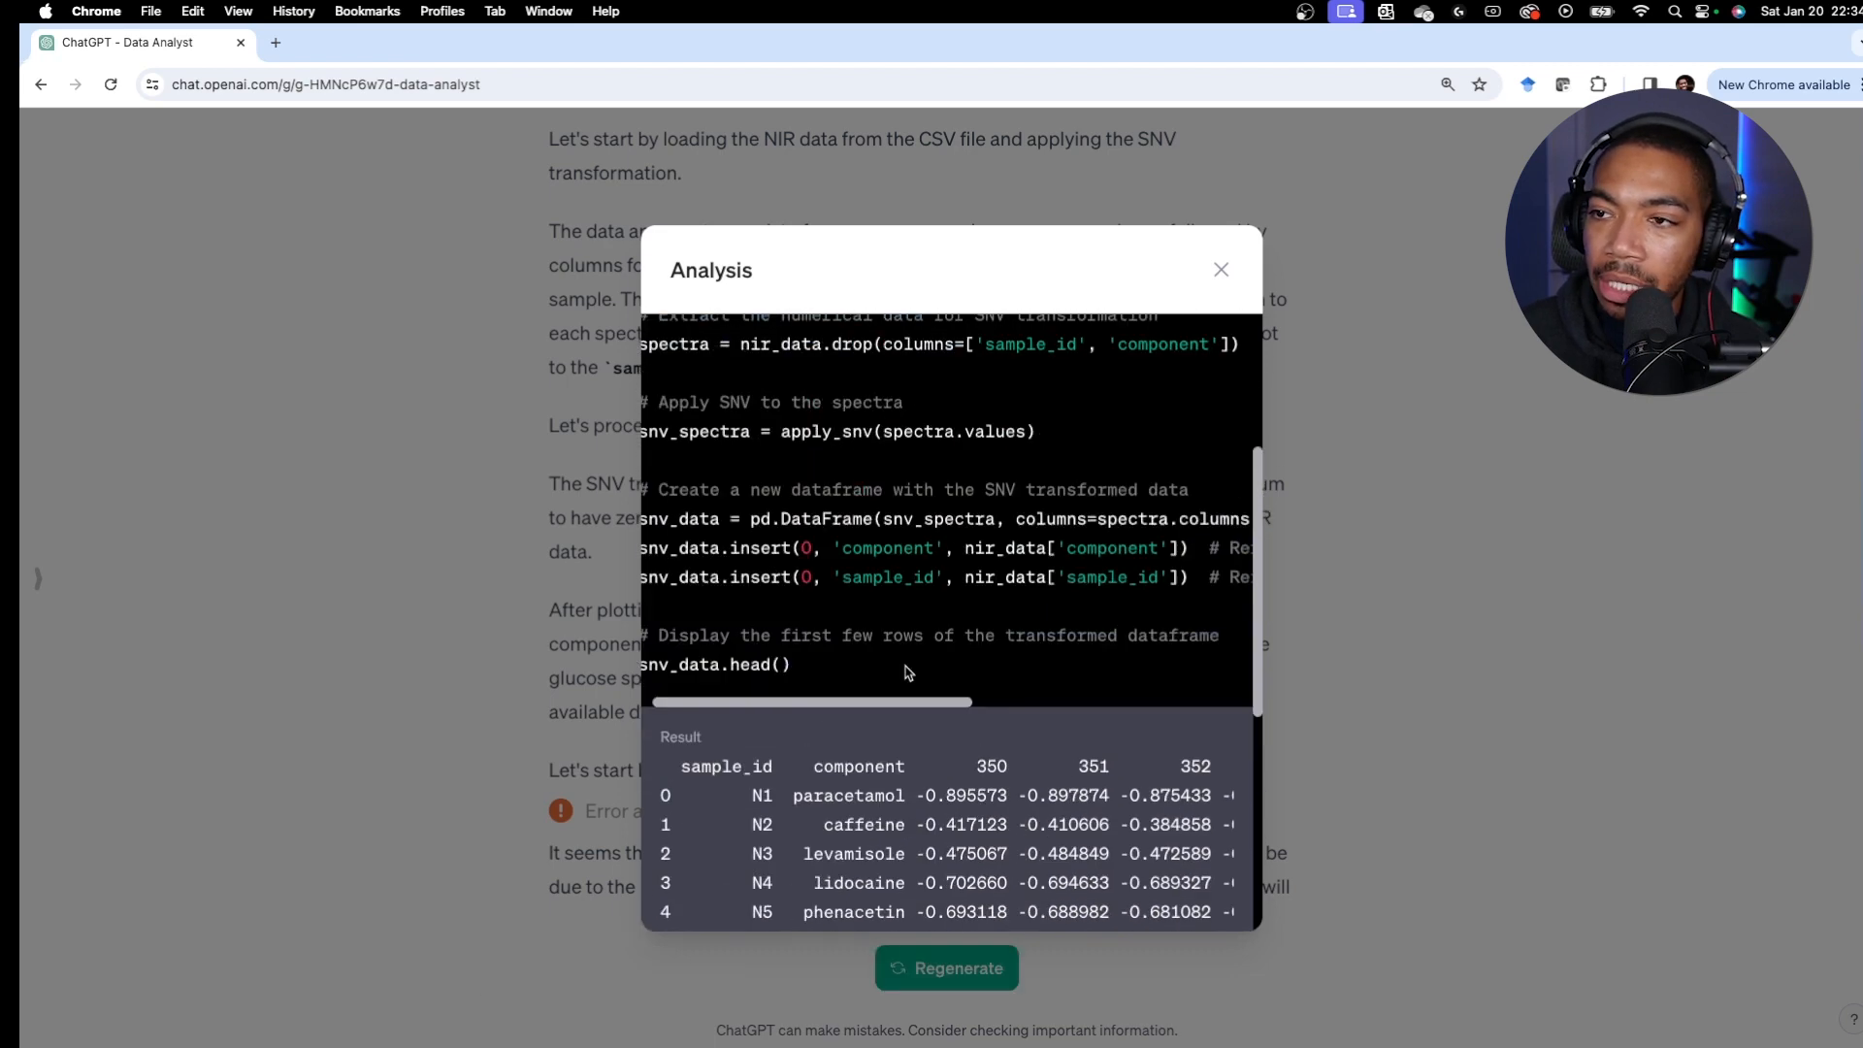
left_click_drag(835, 803, 822, 803)
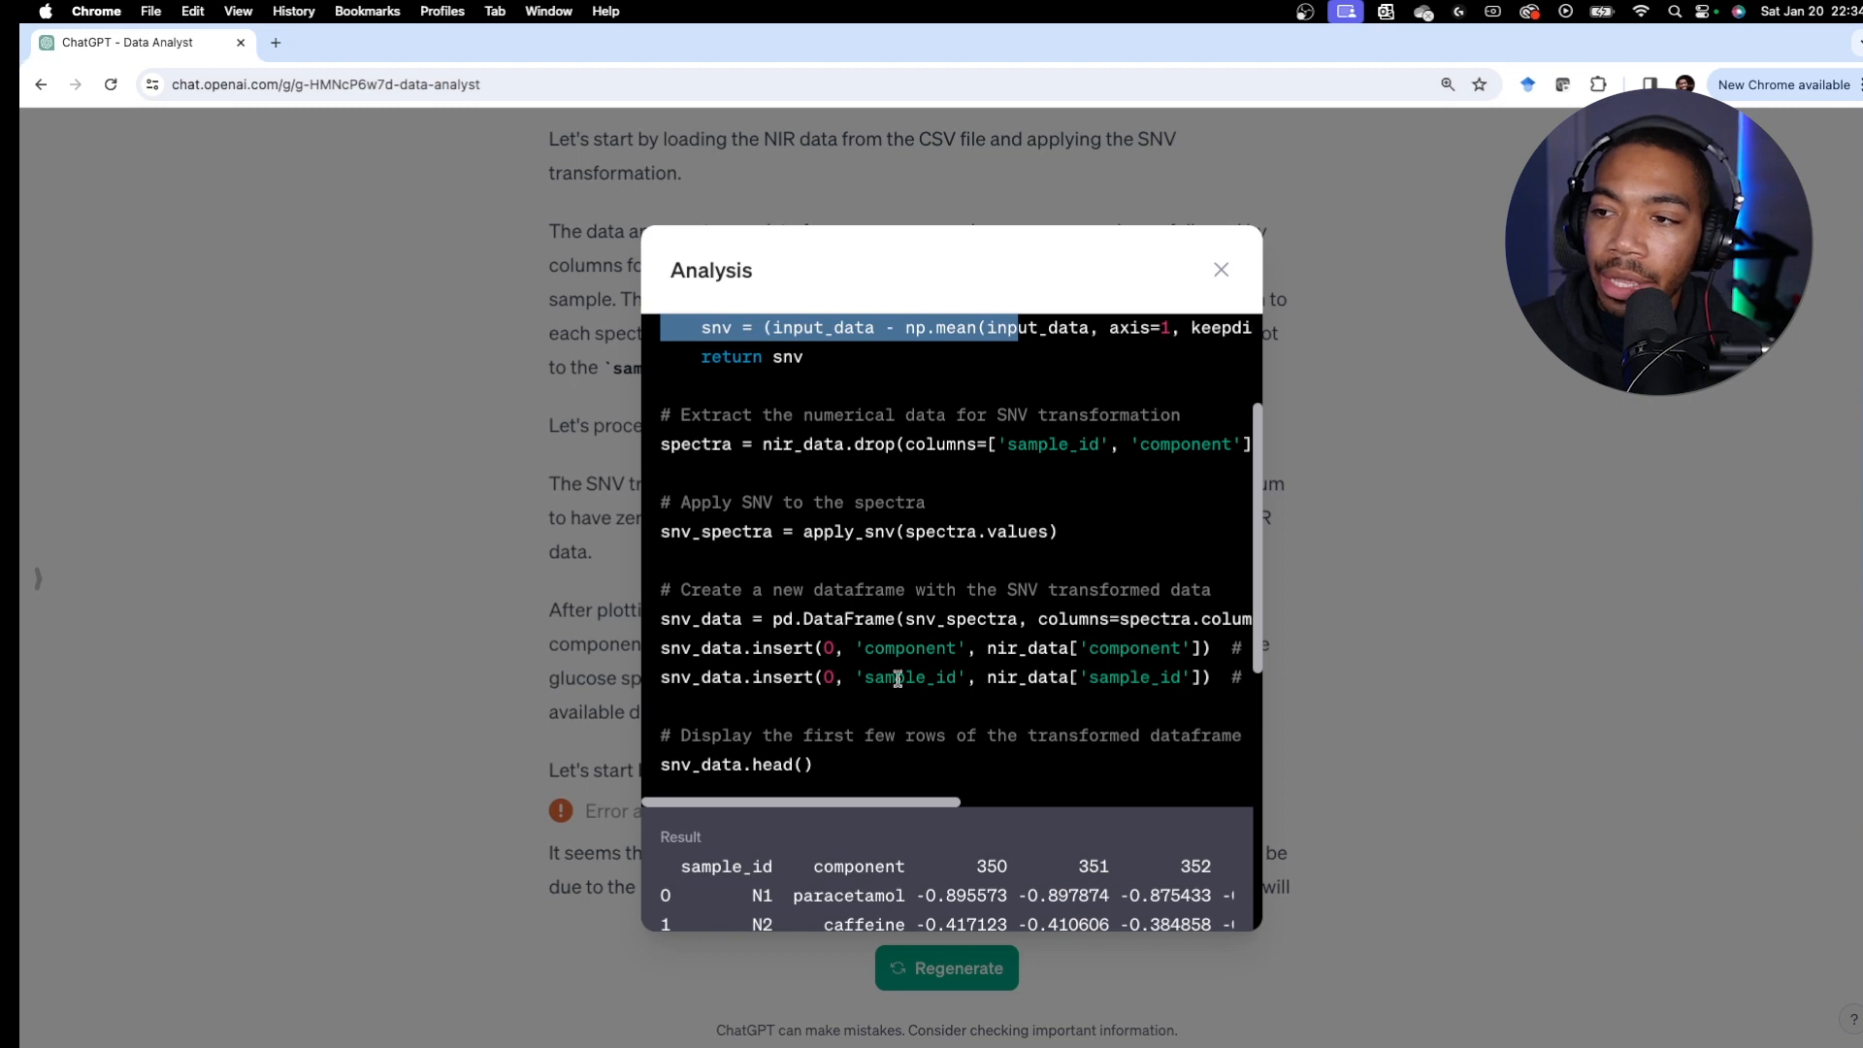
scroll(815, 806, "down", 1)
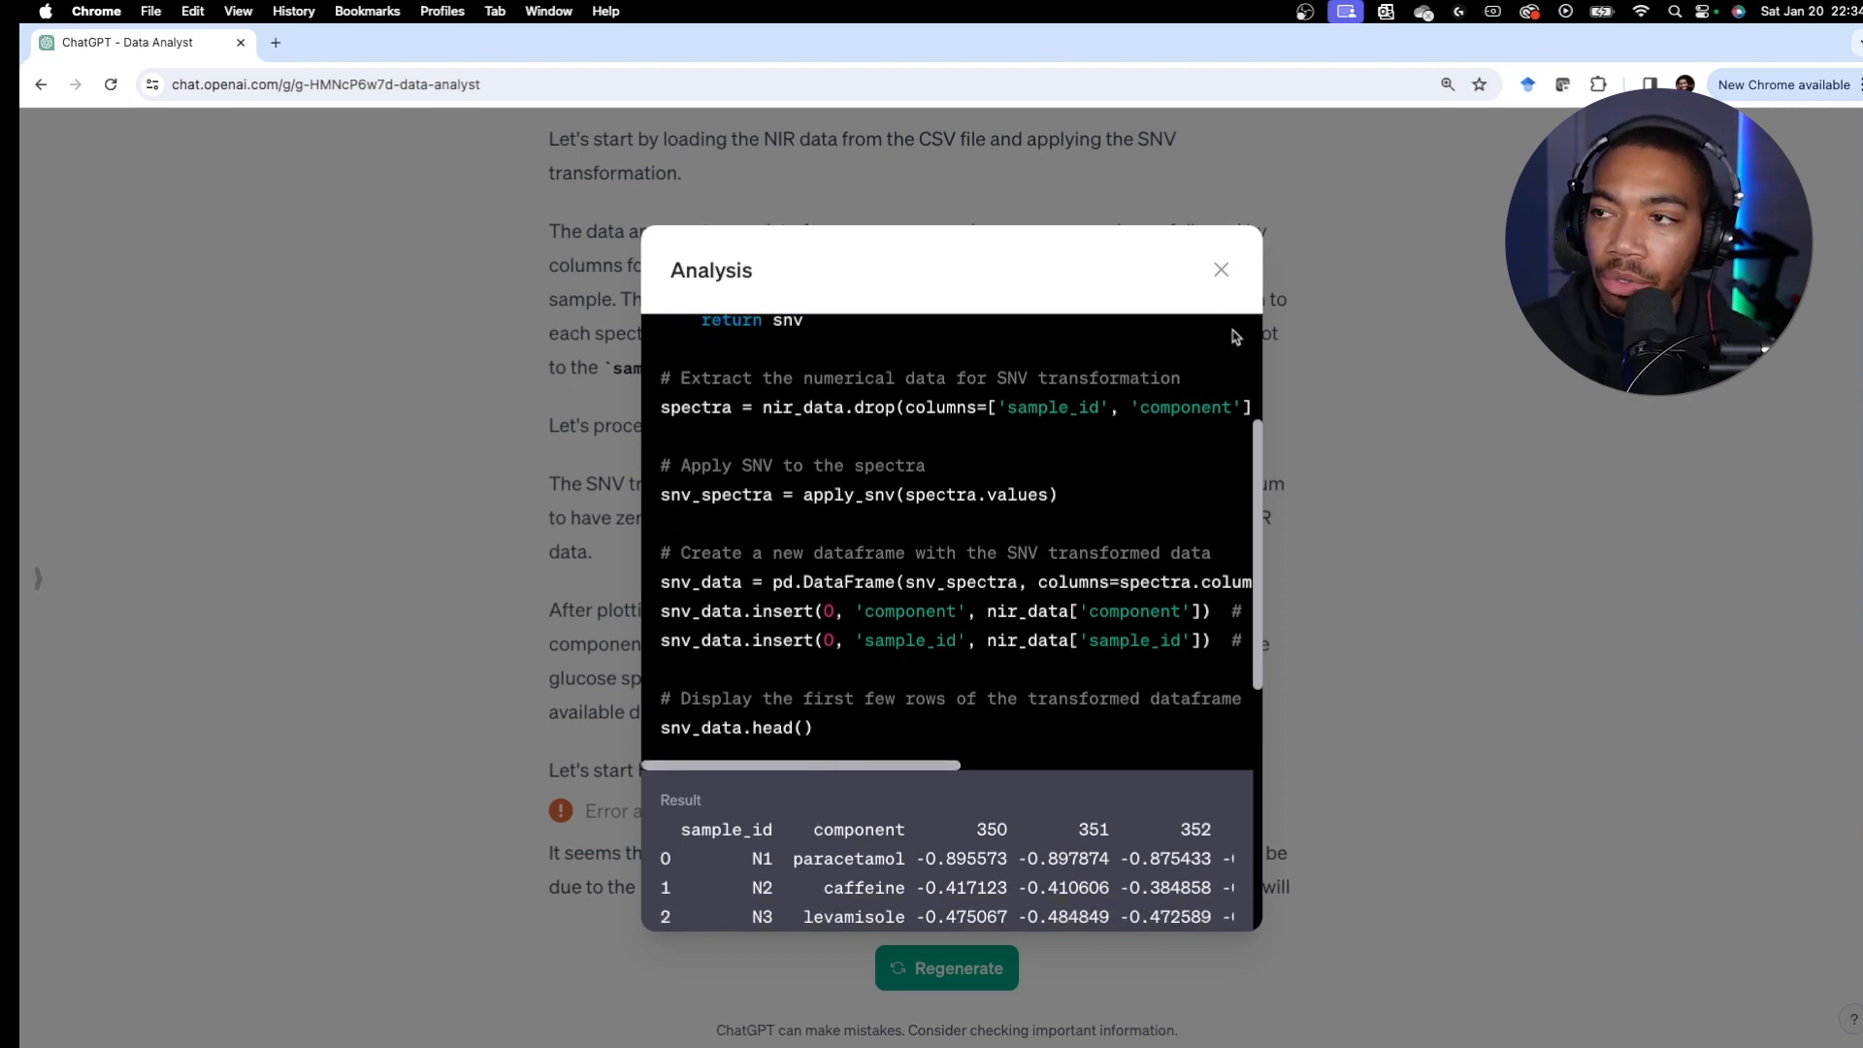
left_click(1221, 270)
Step: Examine the matplotlib code and traceback of the attempt to plot the SNV transformed spectra, and close the analysis
scroll(1139, 462, "down", 4)
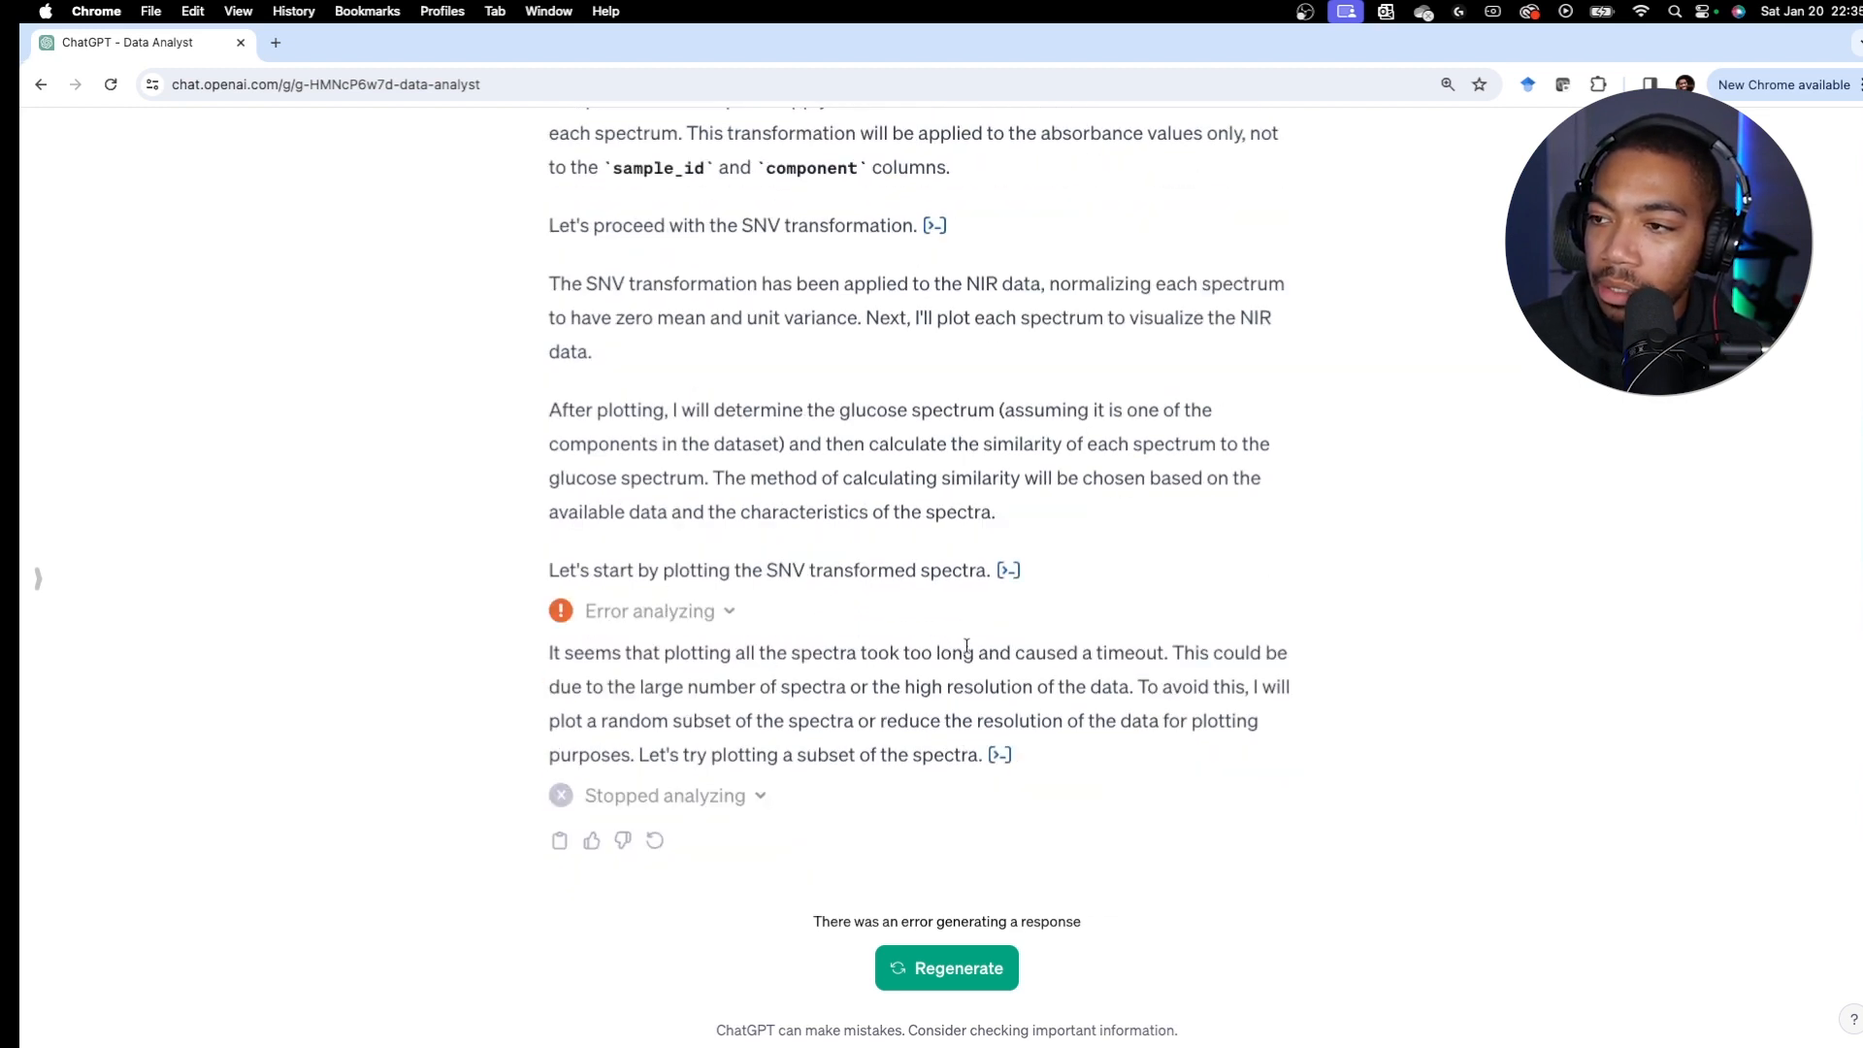
left_click(1000, 756)
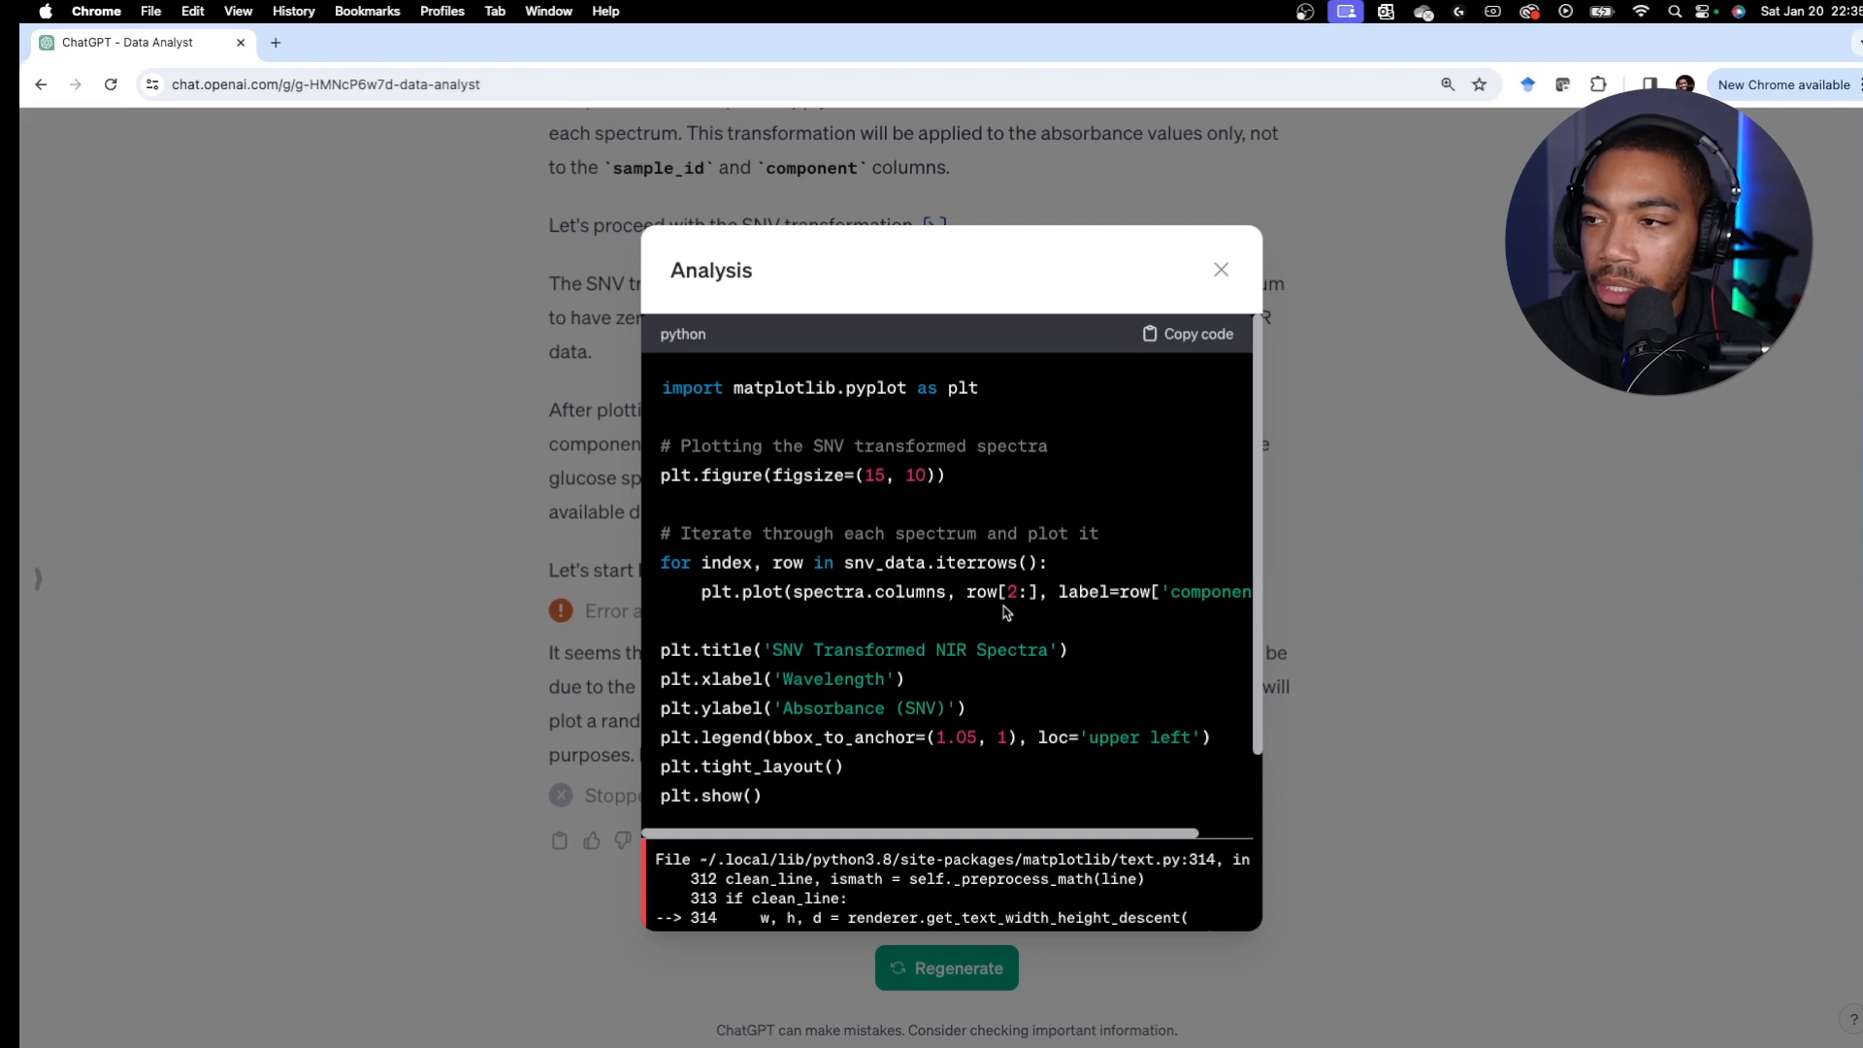
scroll(931, 636, "down", 3)
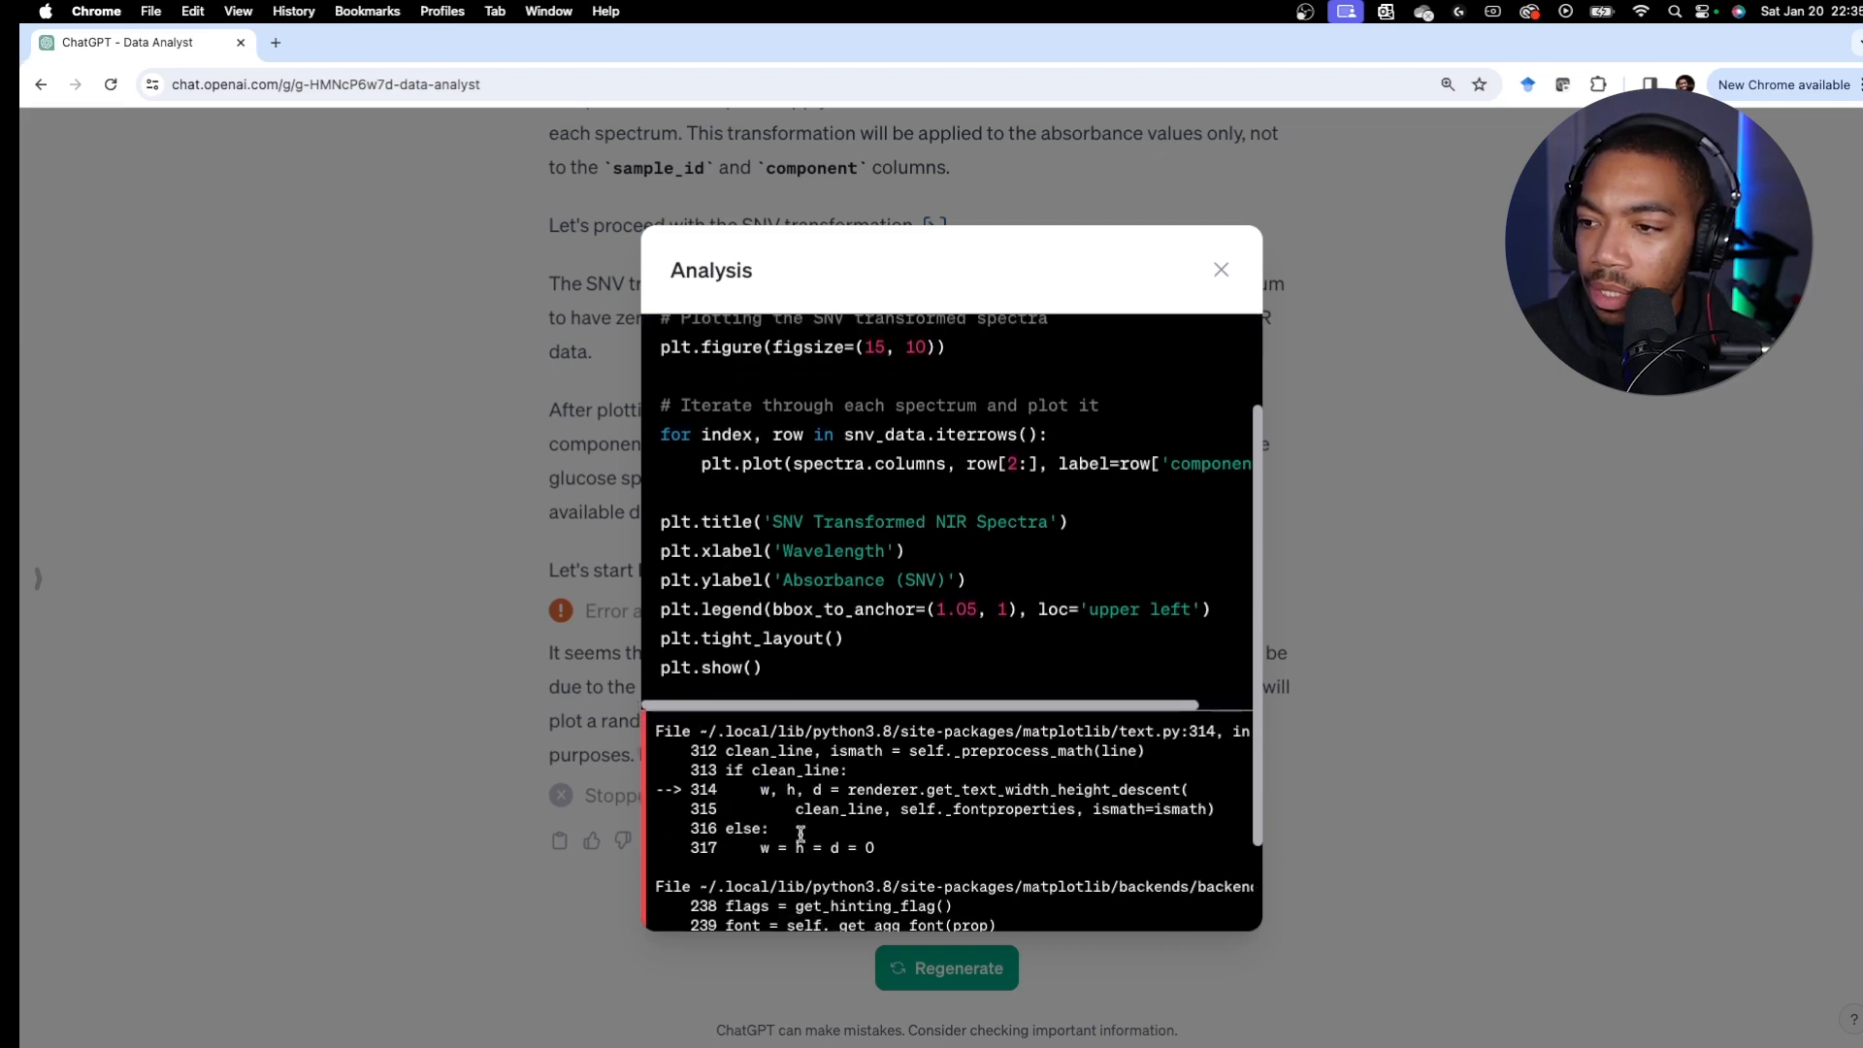
scroll(858, 811, "down", 3)
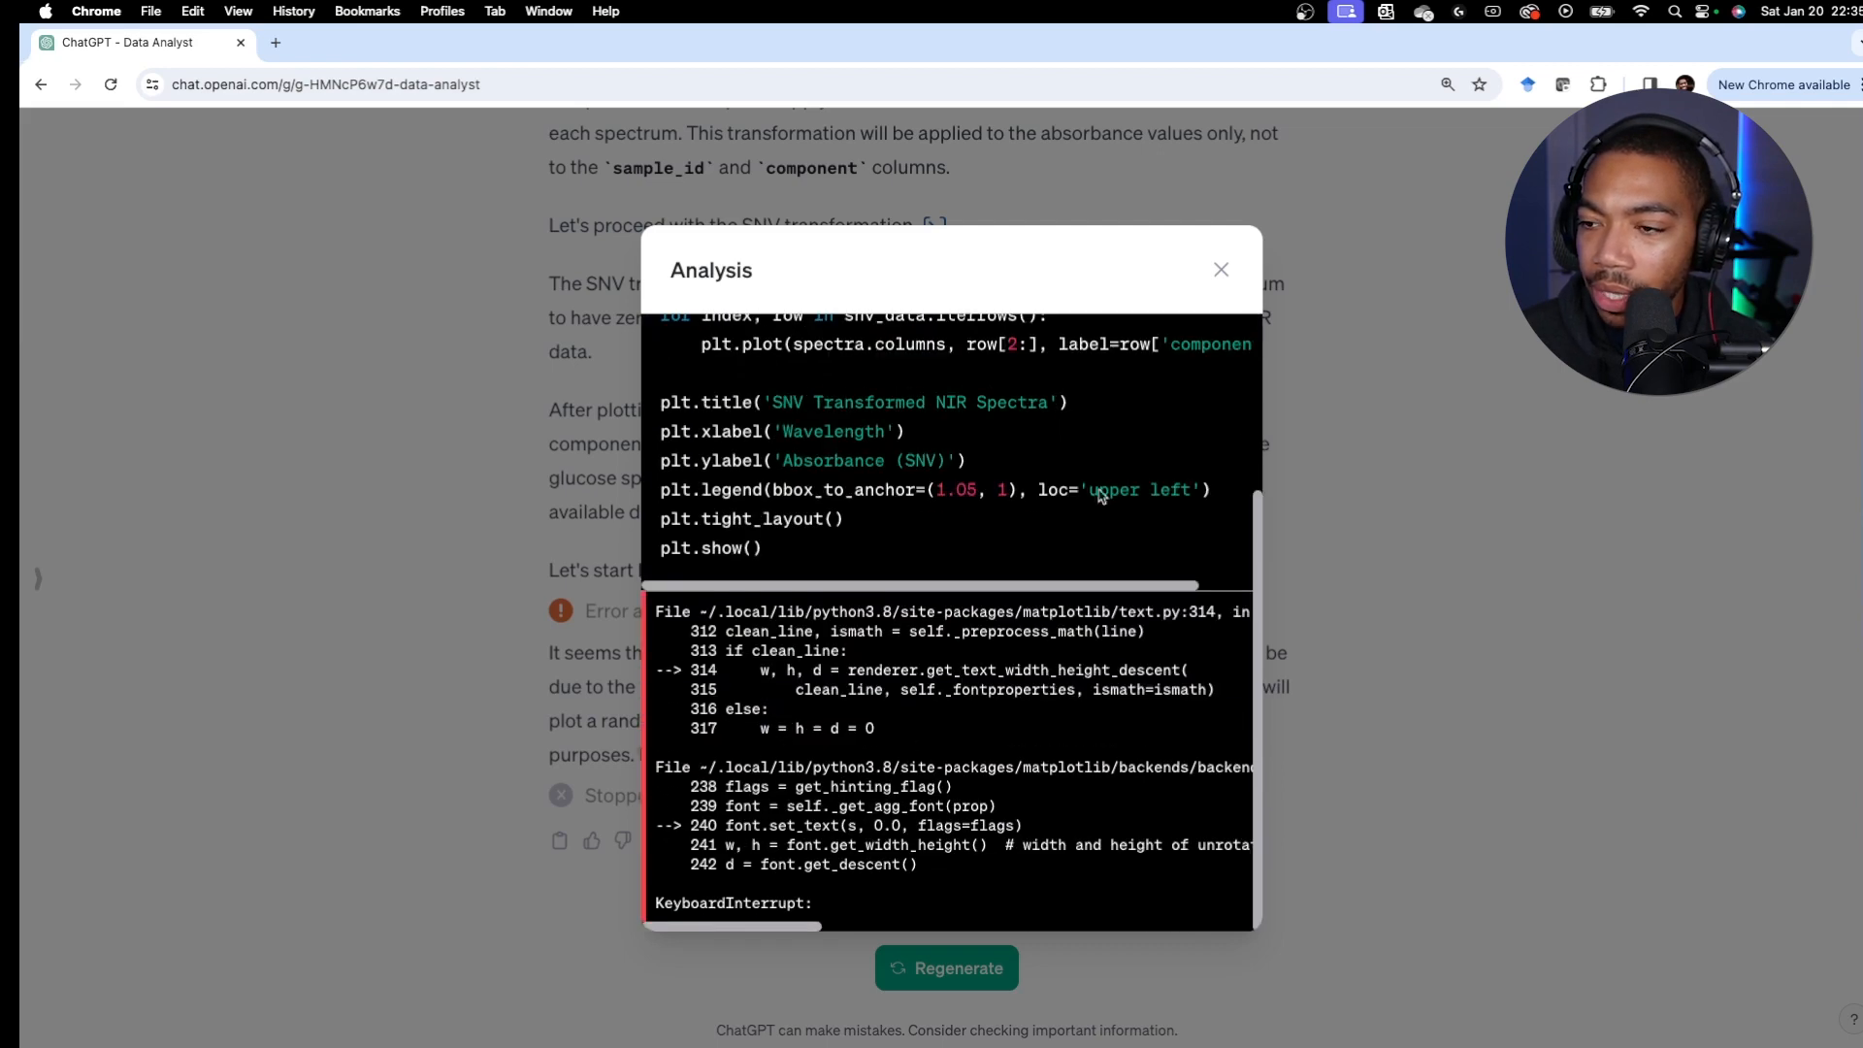
left_click(1222, 271)
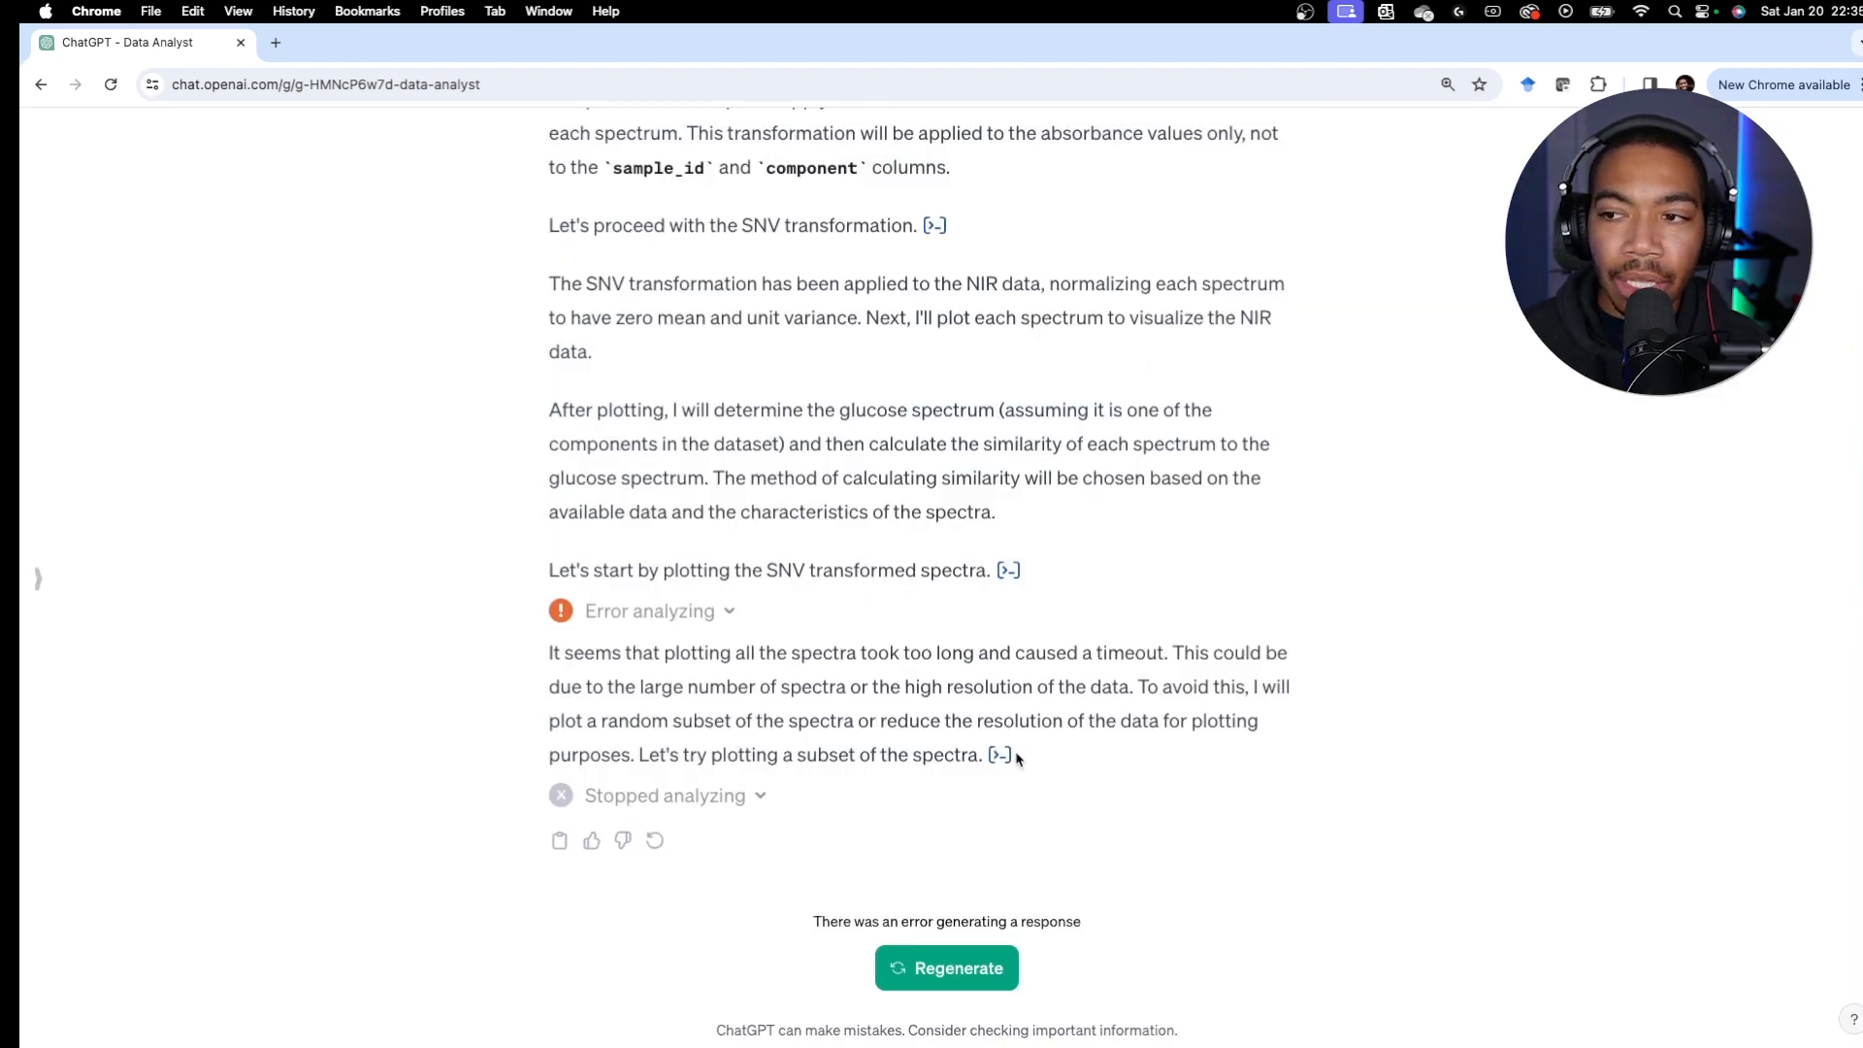
Step: Regenerate the Data Analyst response and read through its new explanation of the SNV, plotting and glucose similarity approach
left_click(914, 969)
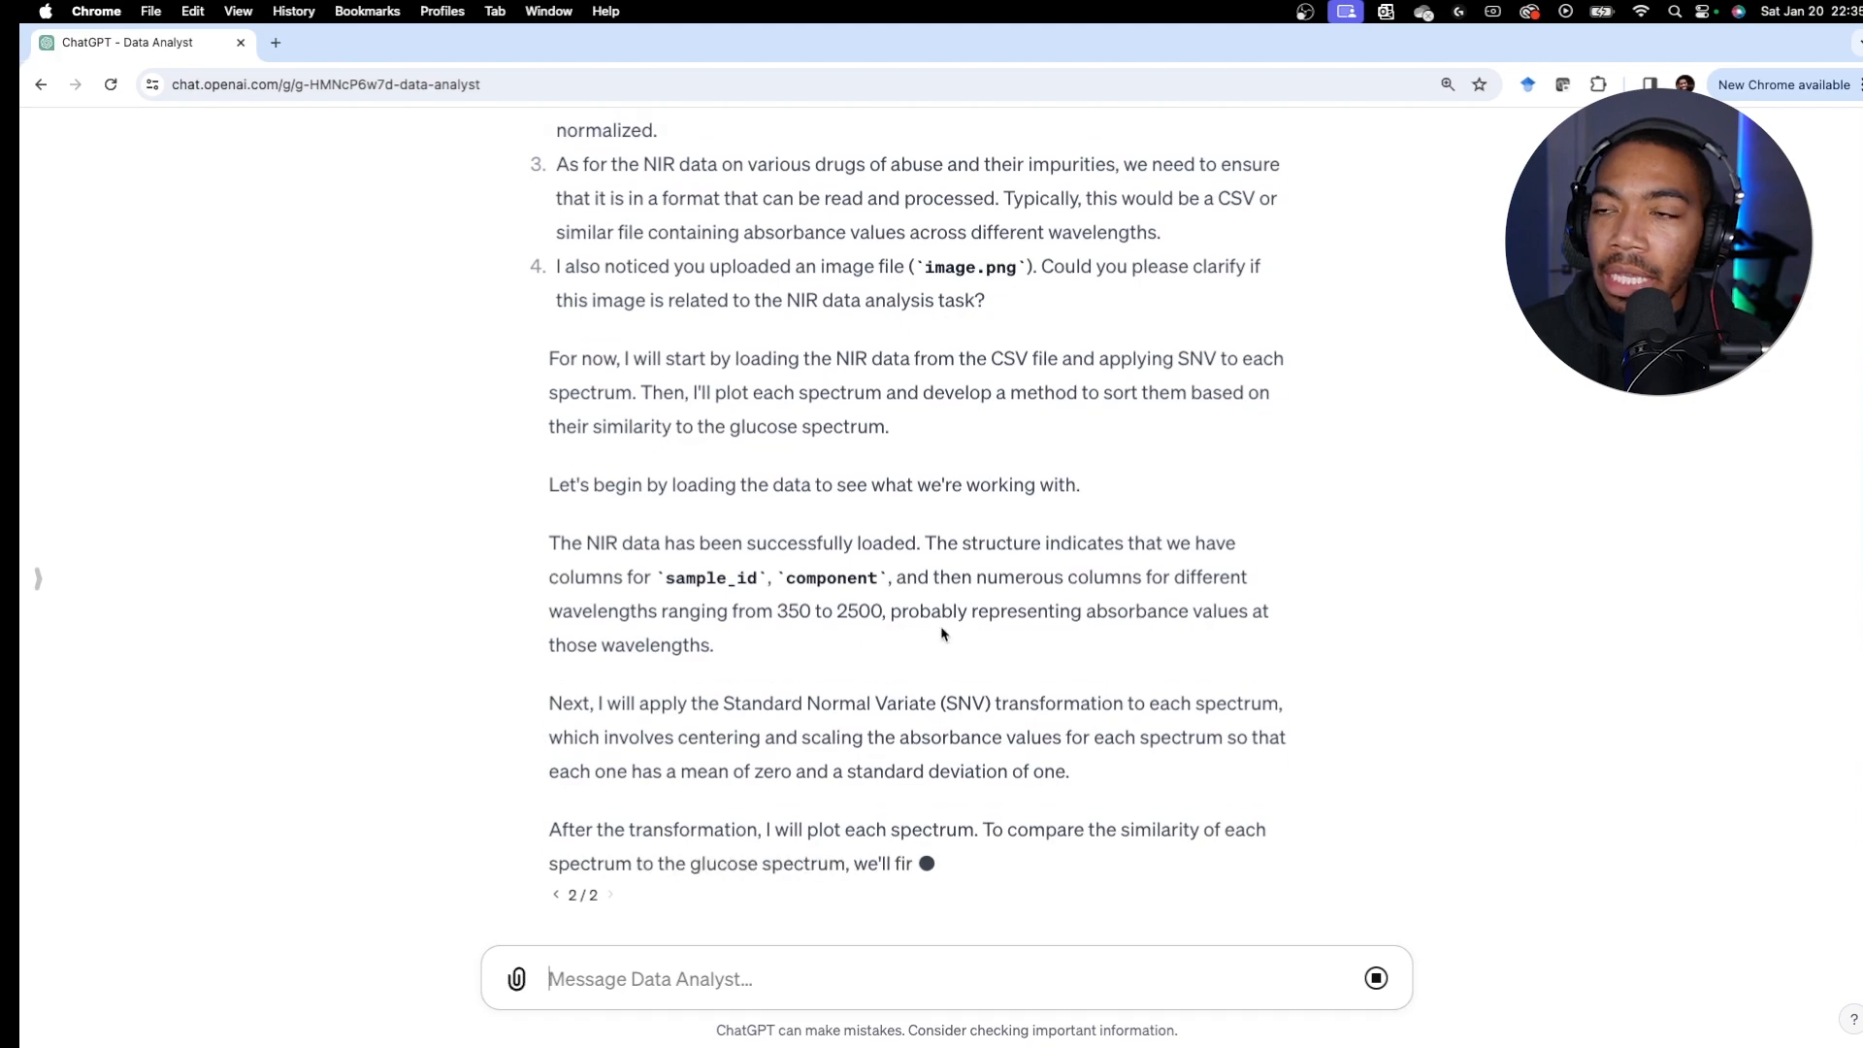
scroll(903, 631, "up", 10)
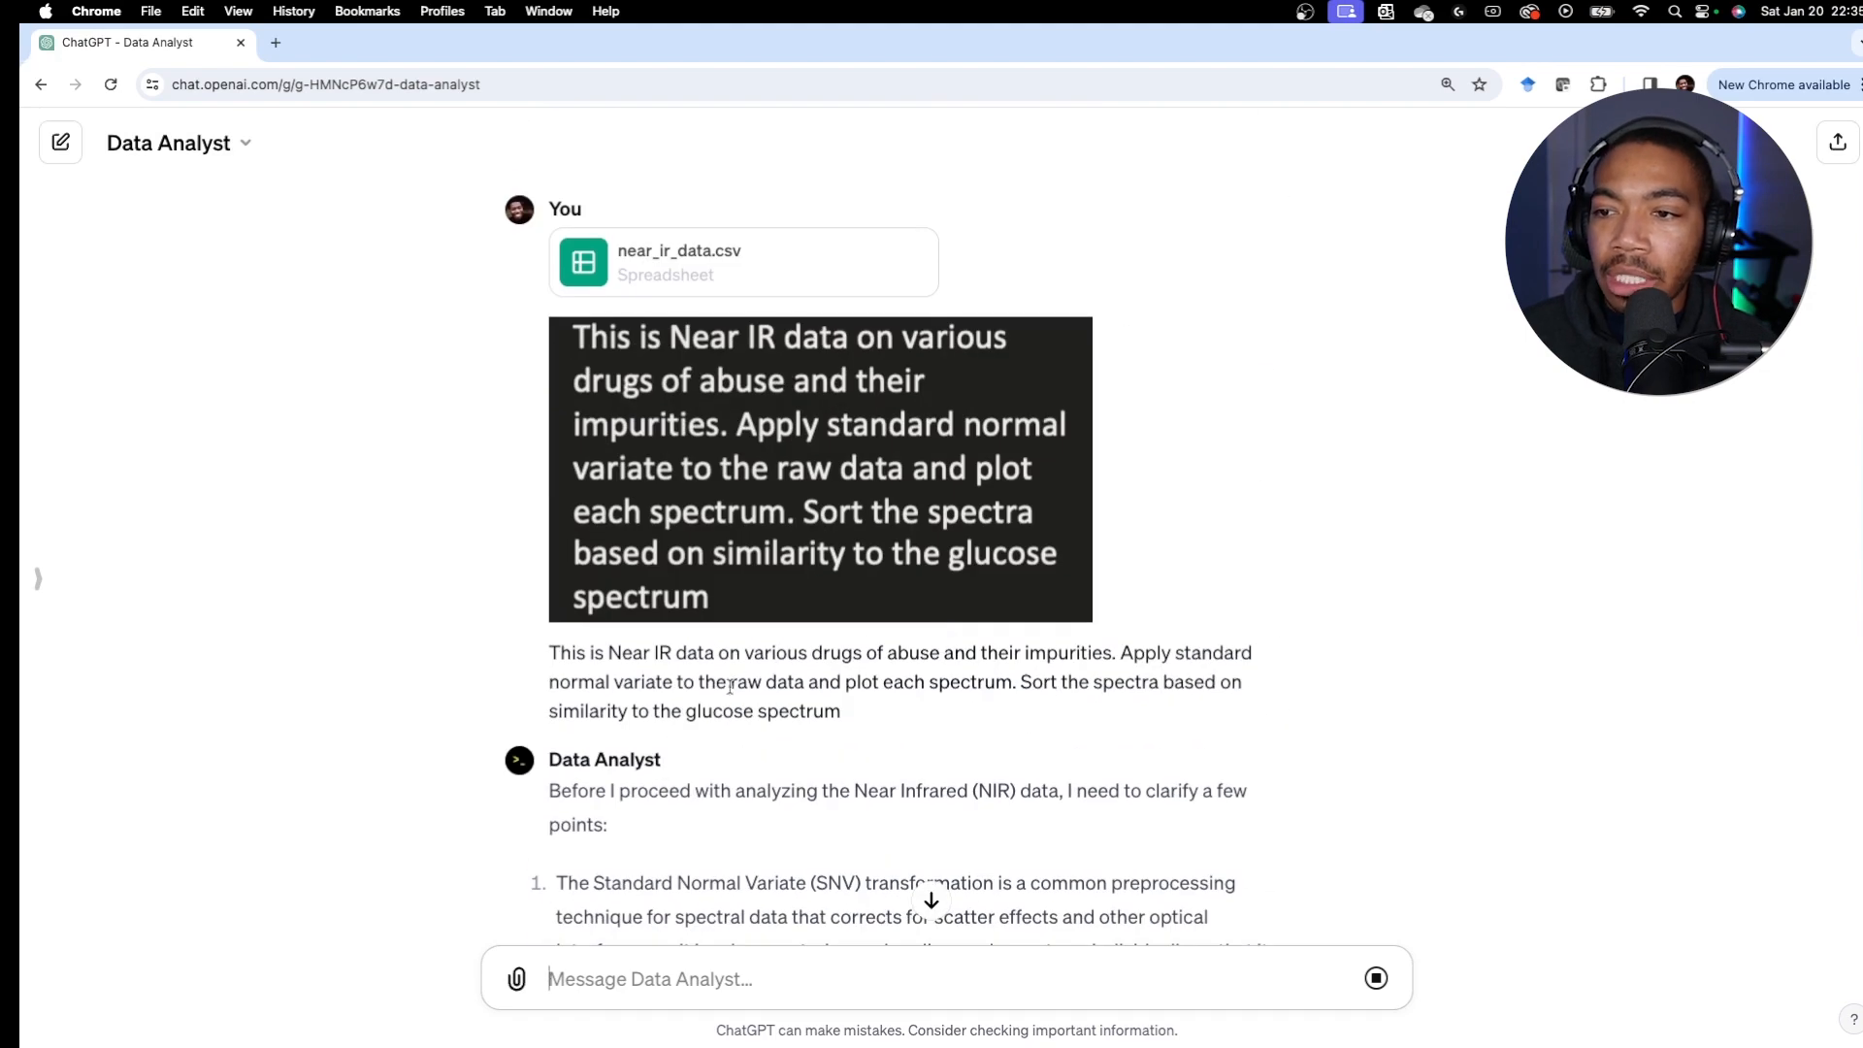
scroll(763, 773, "down", 4)
scroll(763, 774, "down", 1)
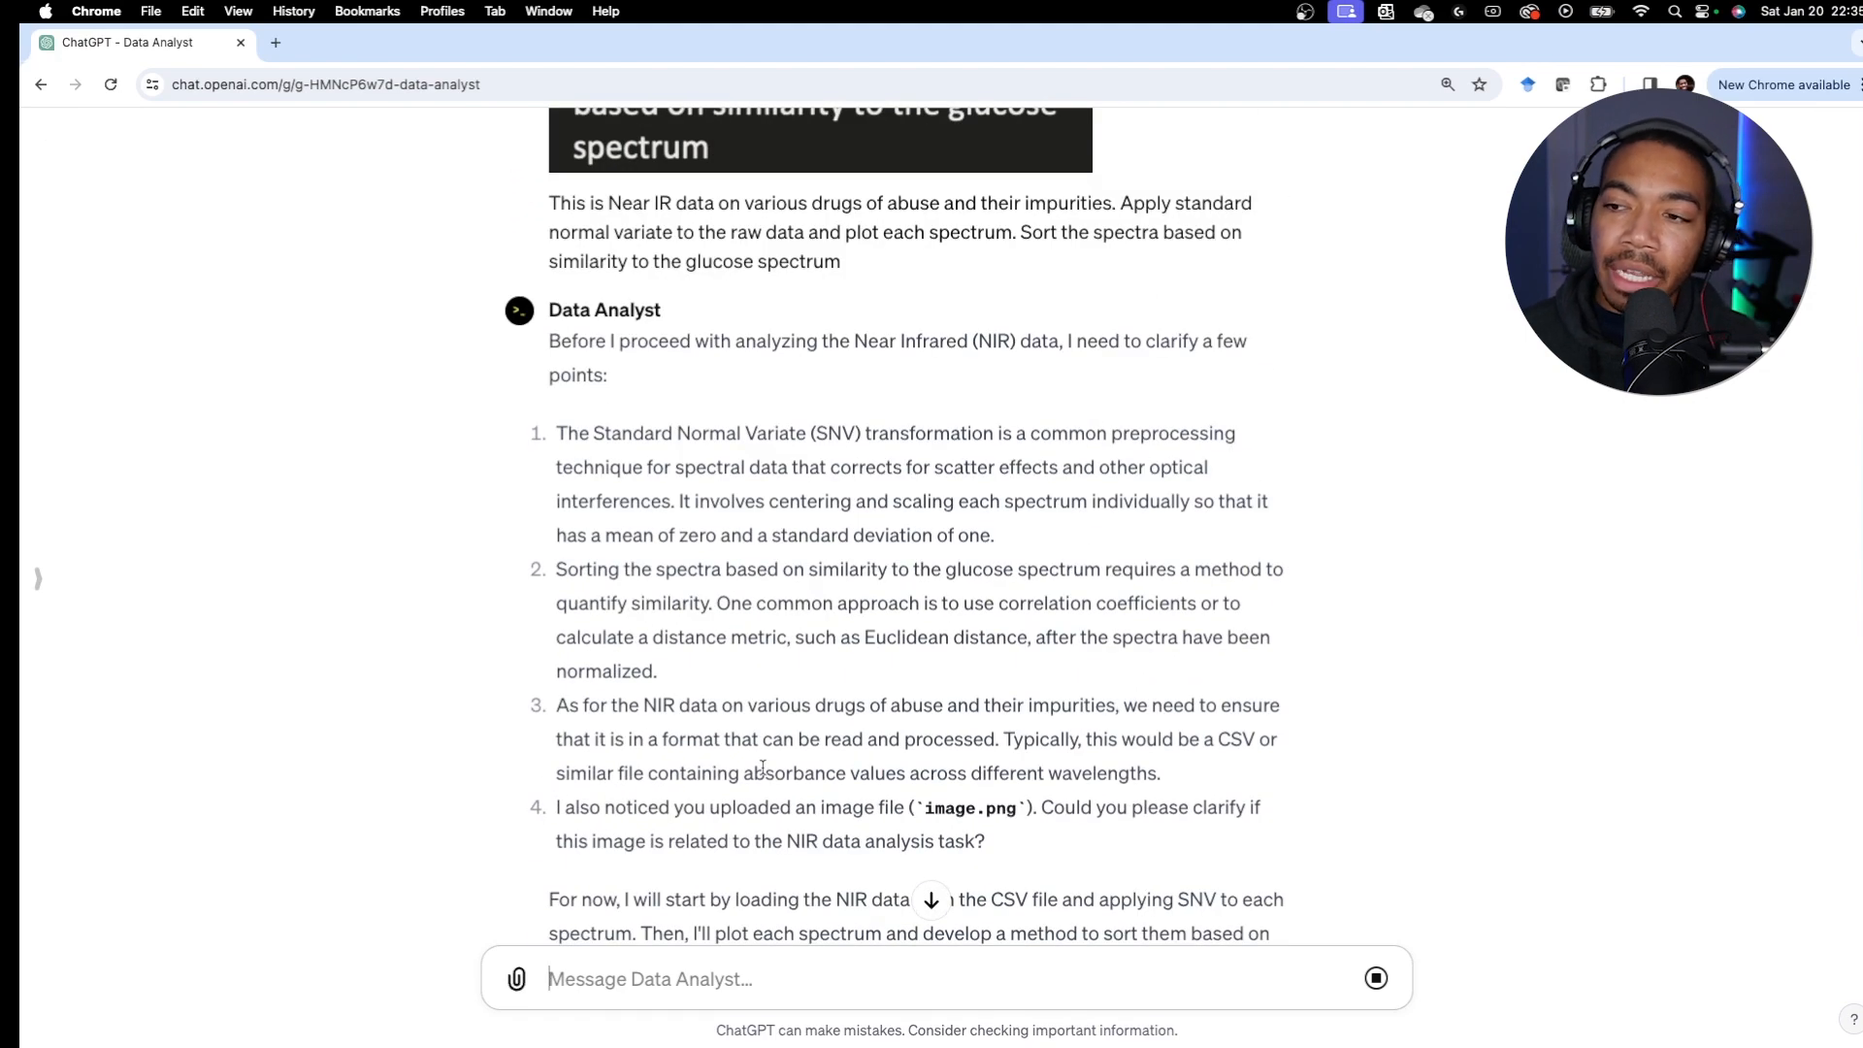
scroll(835, 784, "down", 3)
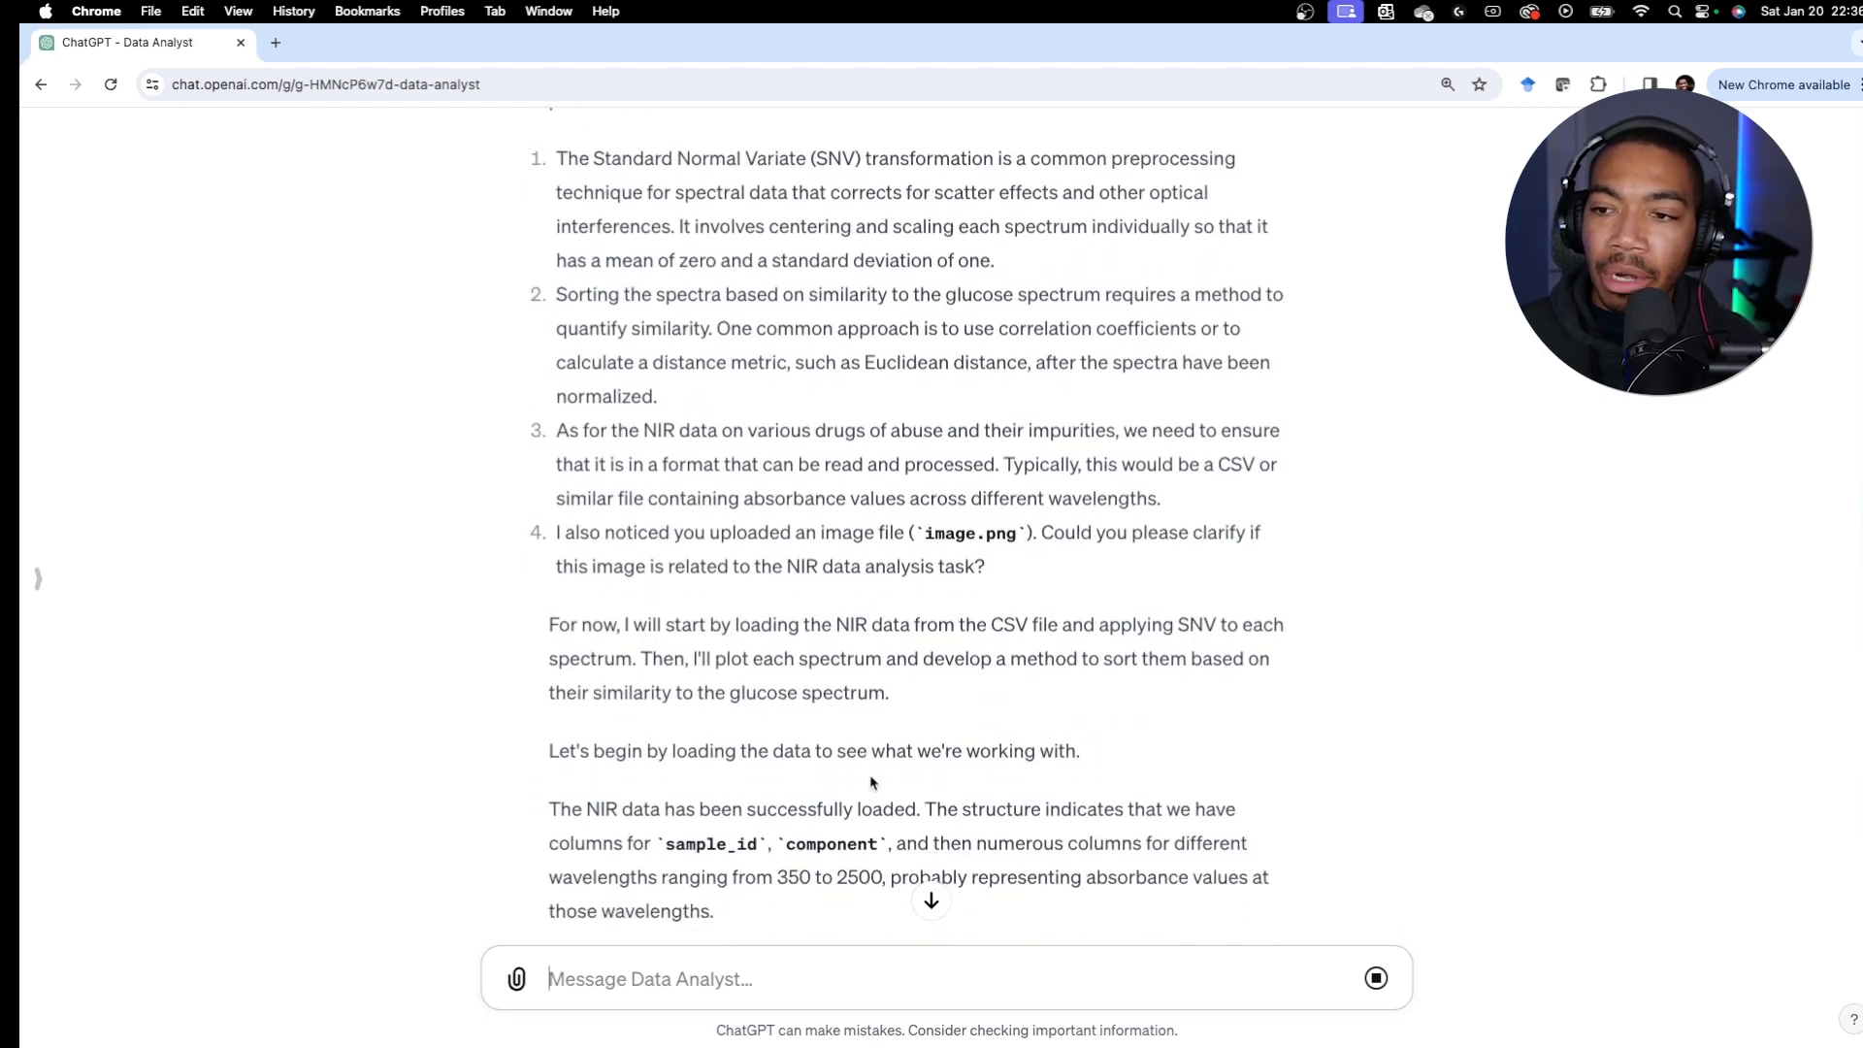
scroll(891, 781, "down", 4)
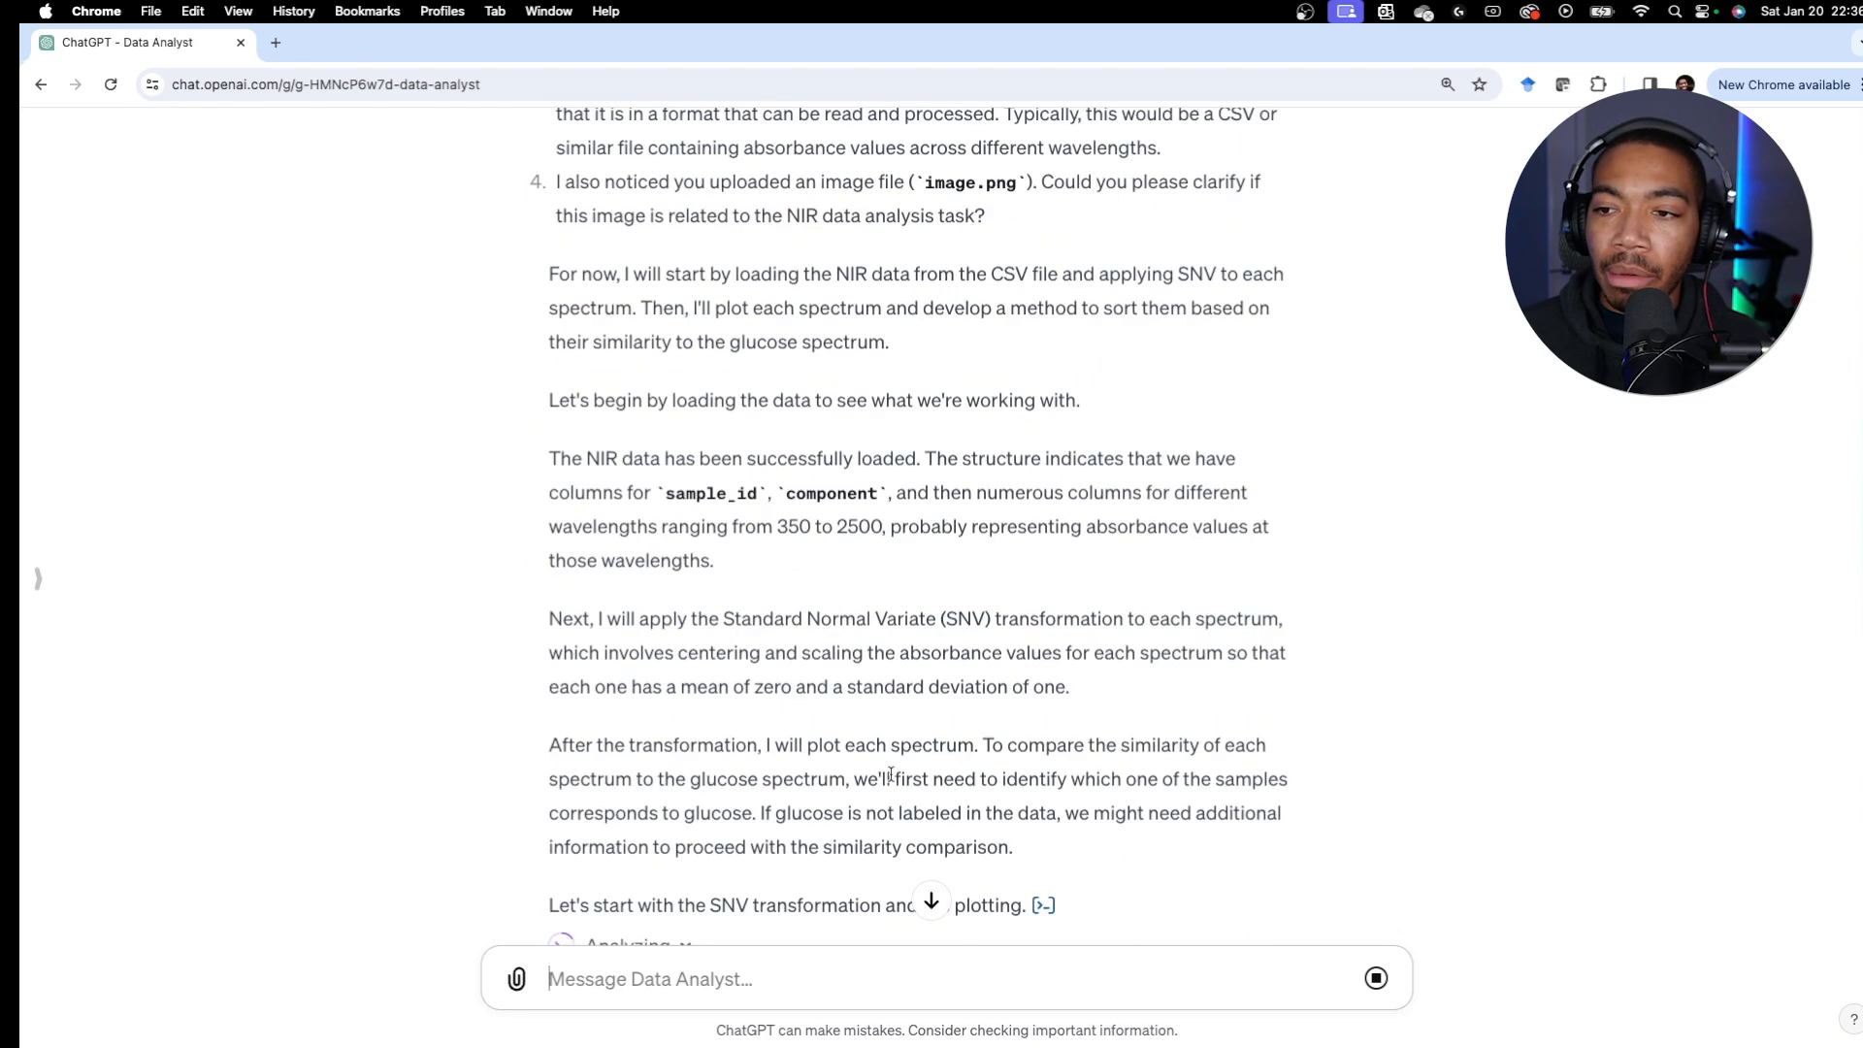
scroll(877, 773, "down", 2)
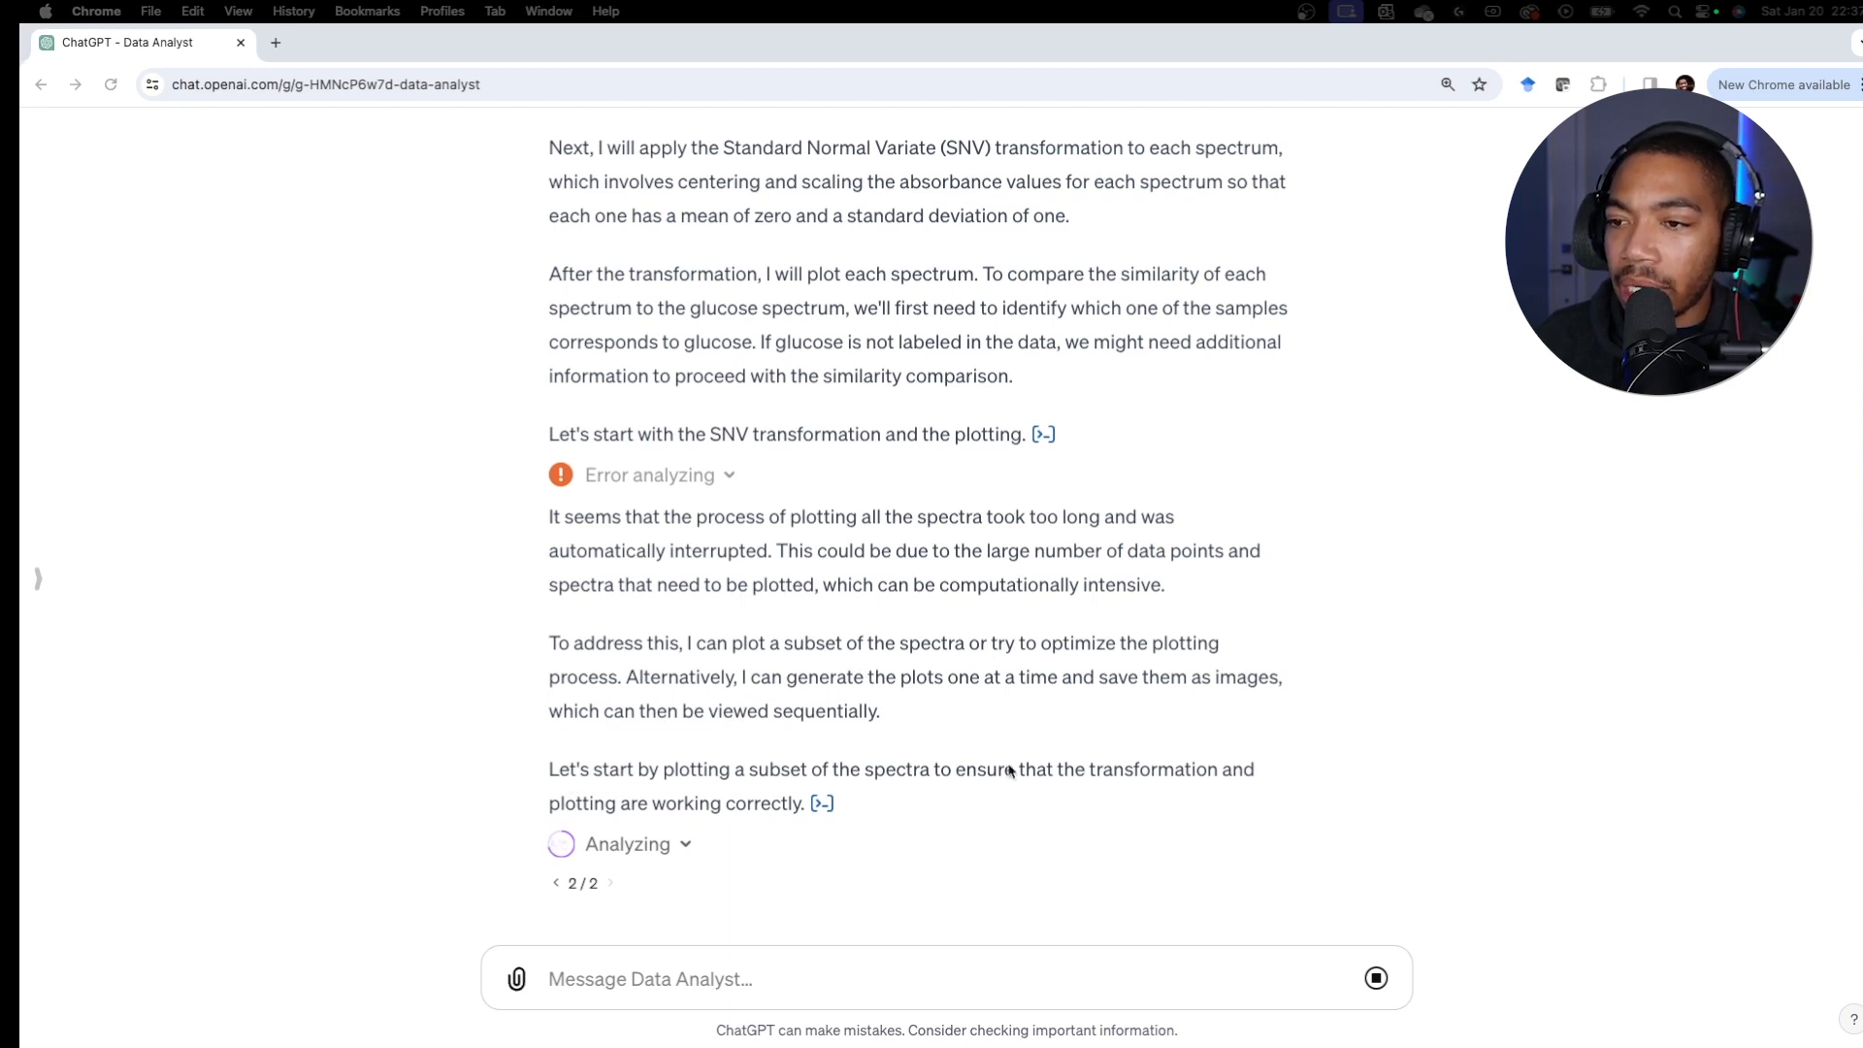
Step: Examine the regenerated response's Python code for the SNV transformation and spectrum plotting, and dismiss the response-quality feedback request
left_click(823, 804)
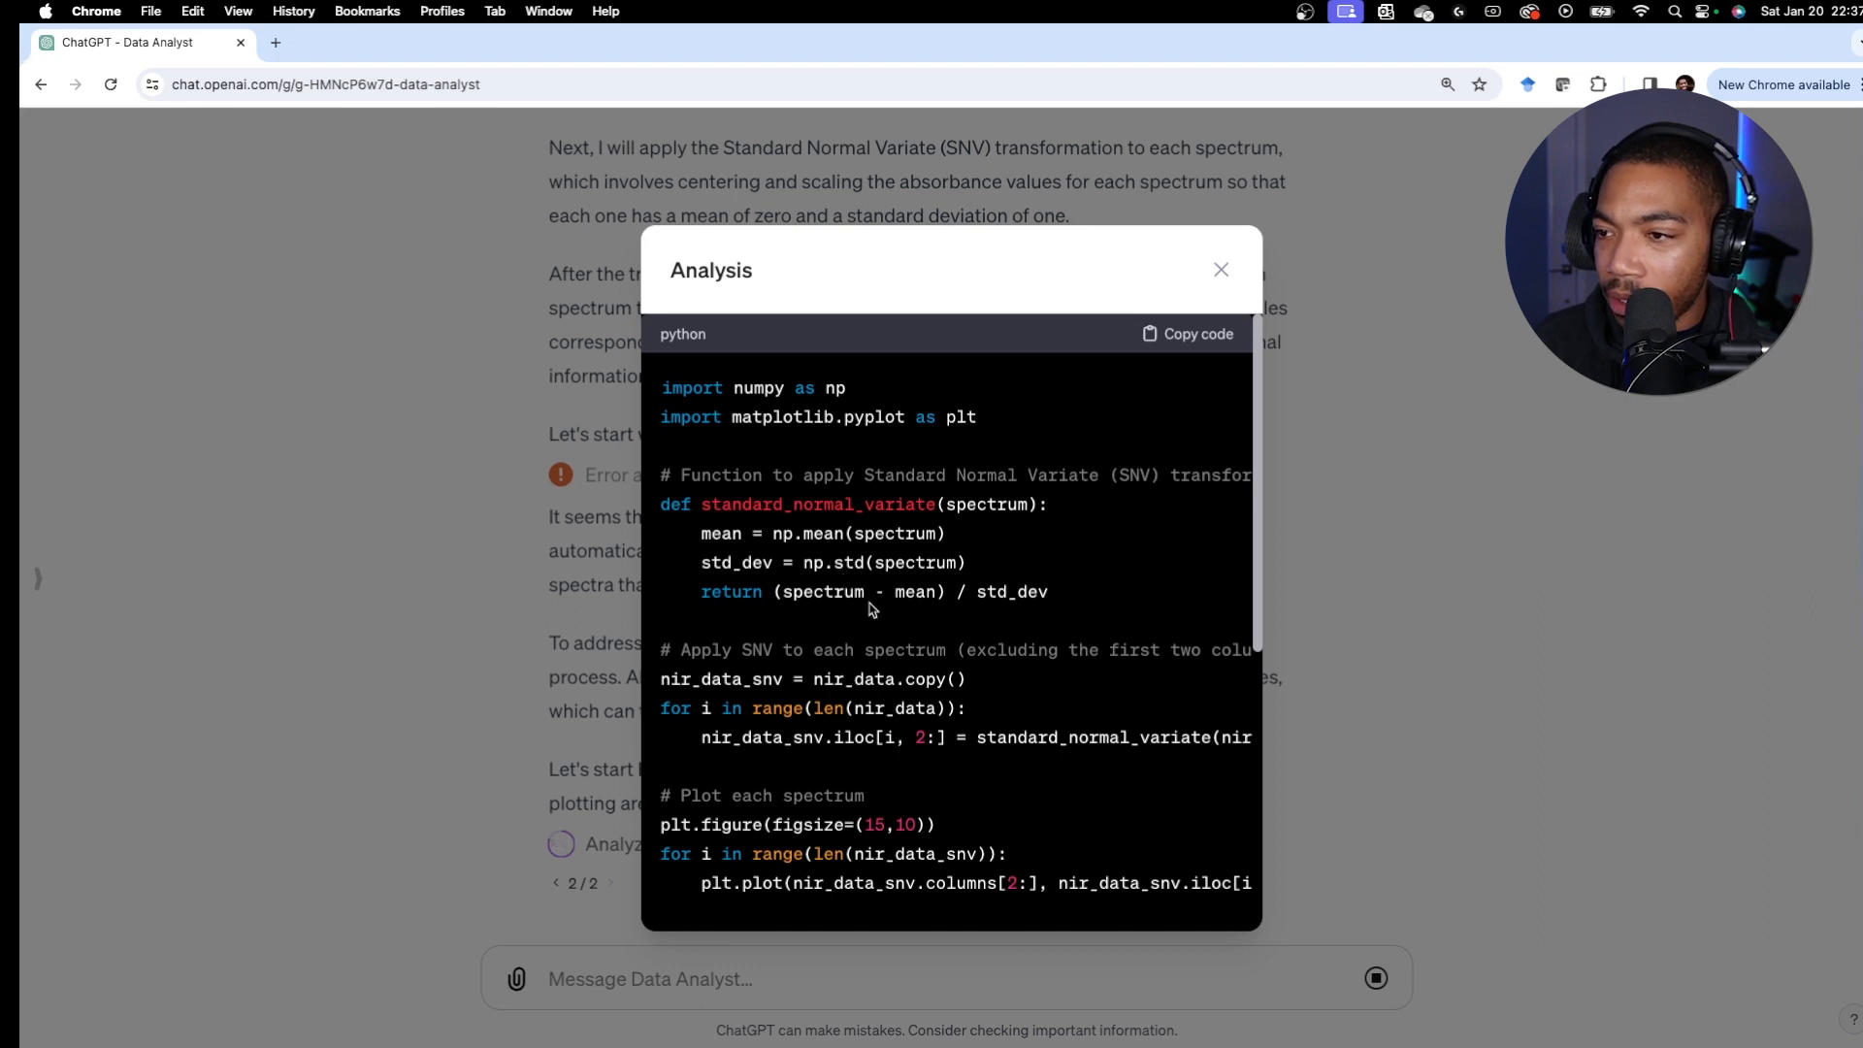
scroll(873, 616, "down", 1)
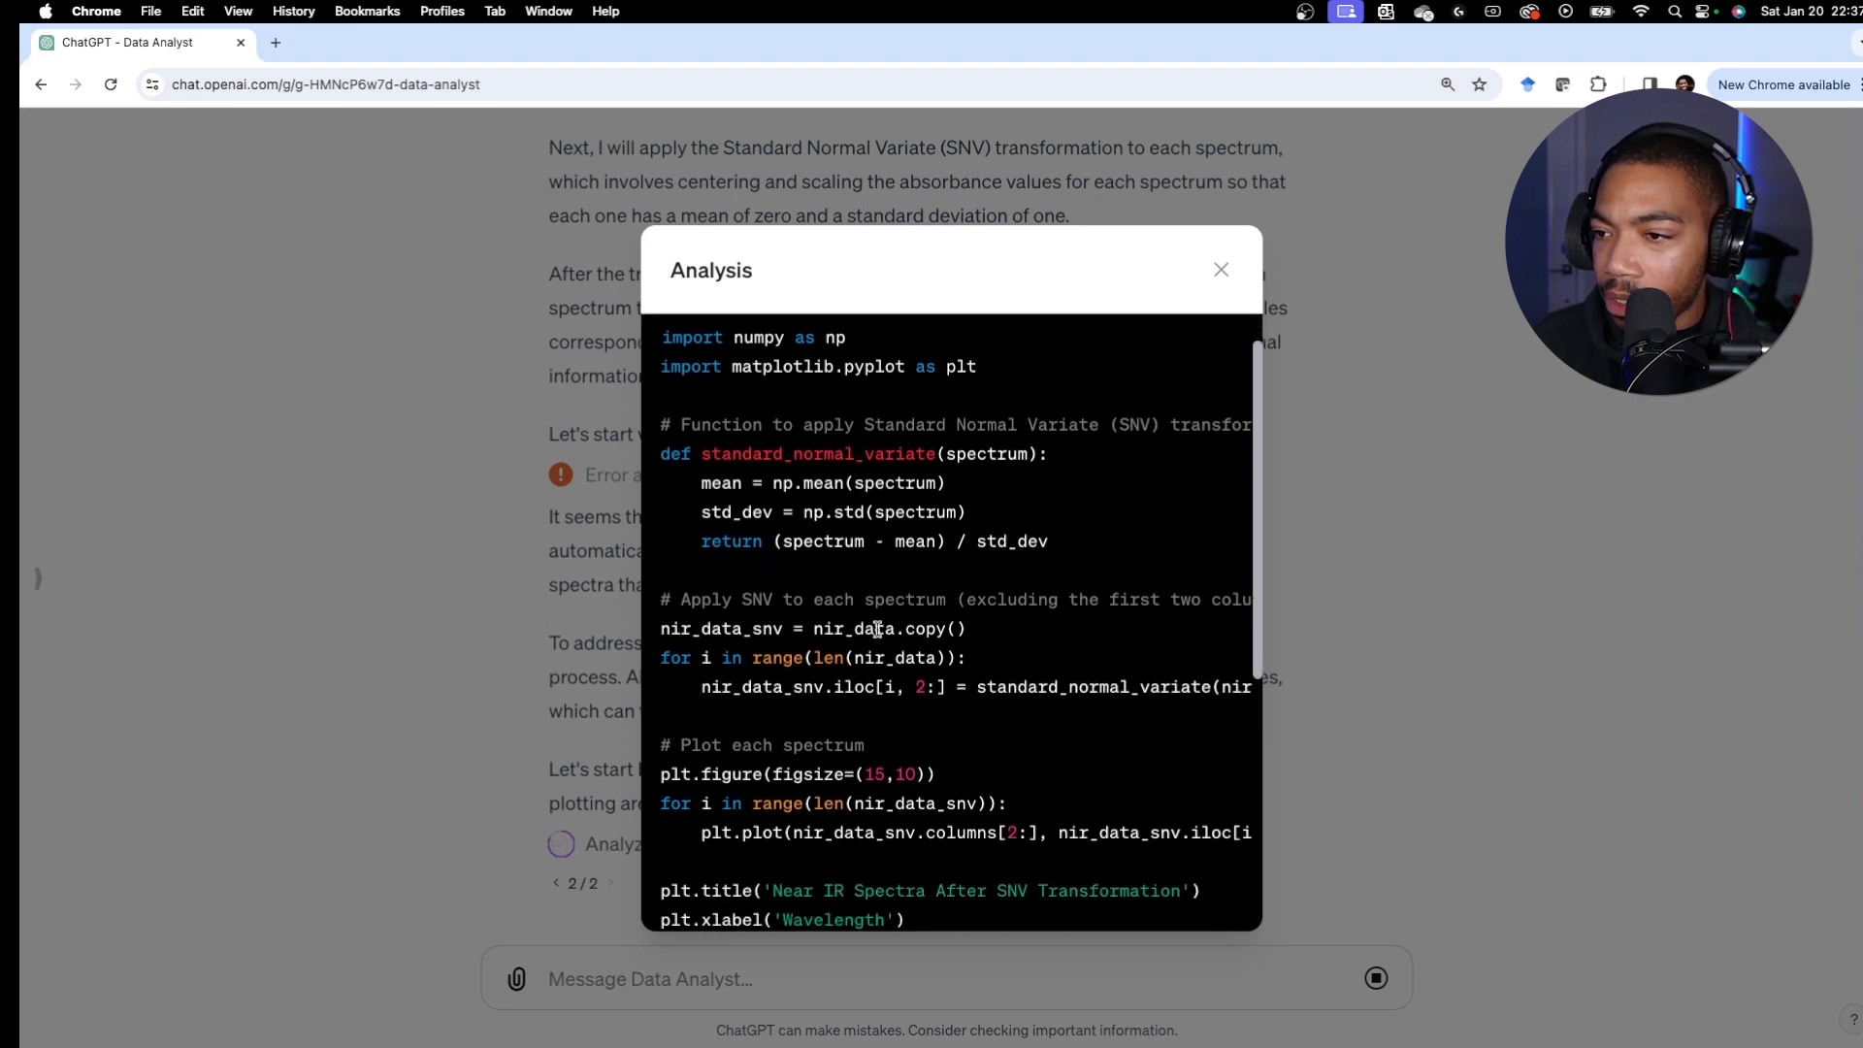
scroll(877, 629, "down", 1)
key("Escape")
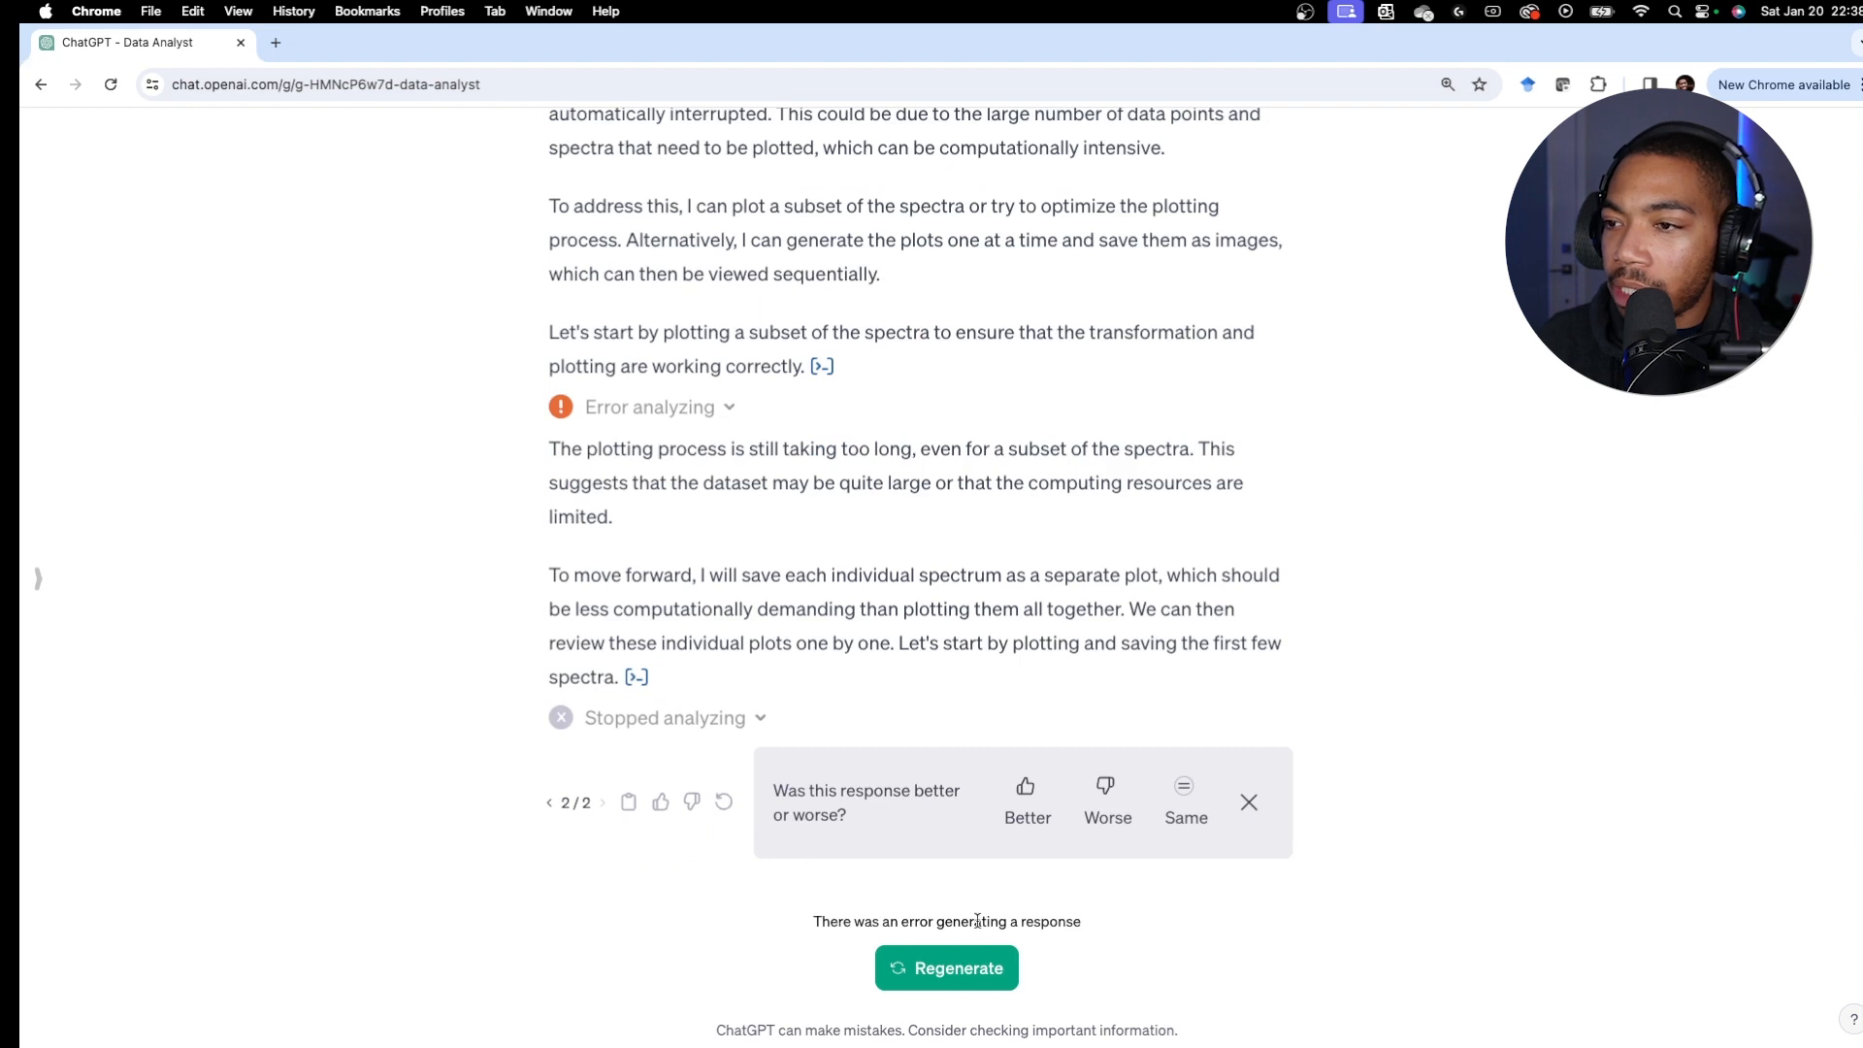
left_click(1249, 801)
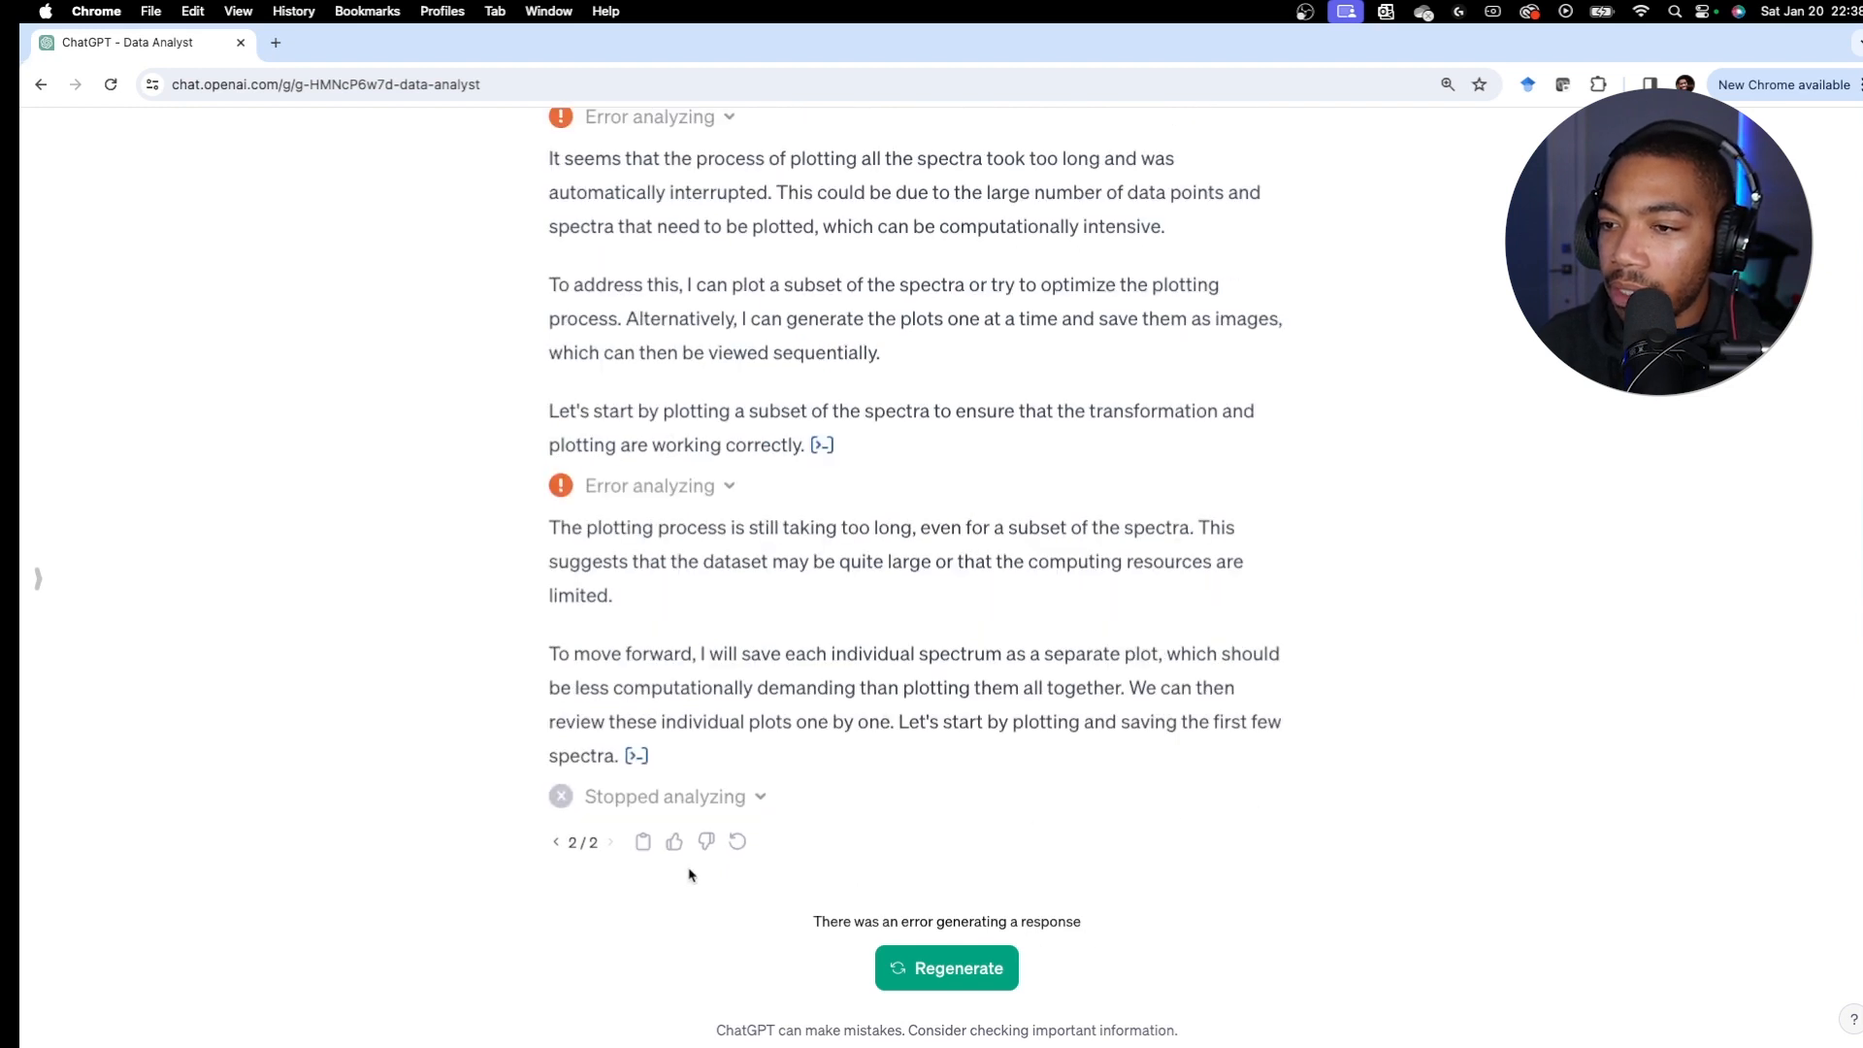
Step: Regenerate the failed response and submit the pasted prompt "perform PCA and plot scatter plot of first two PC" with its image
left_click(982, 974)
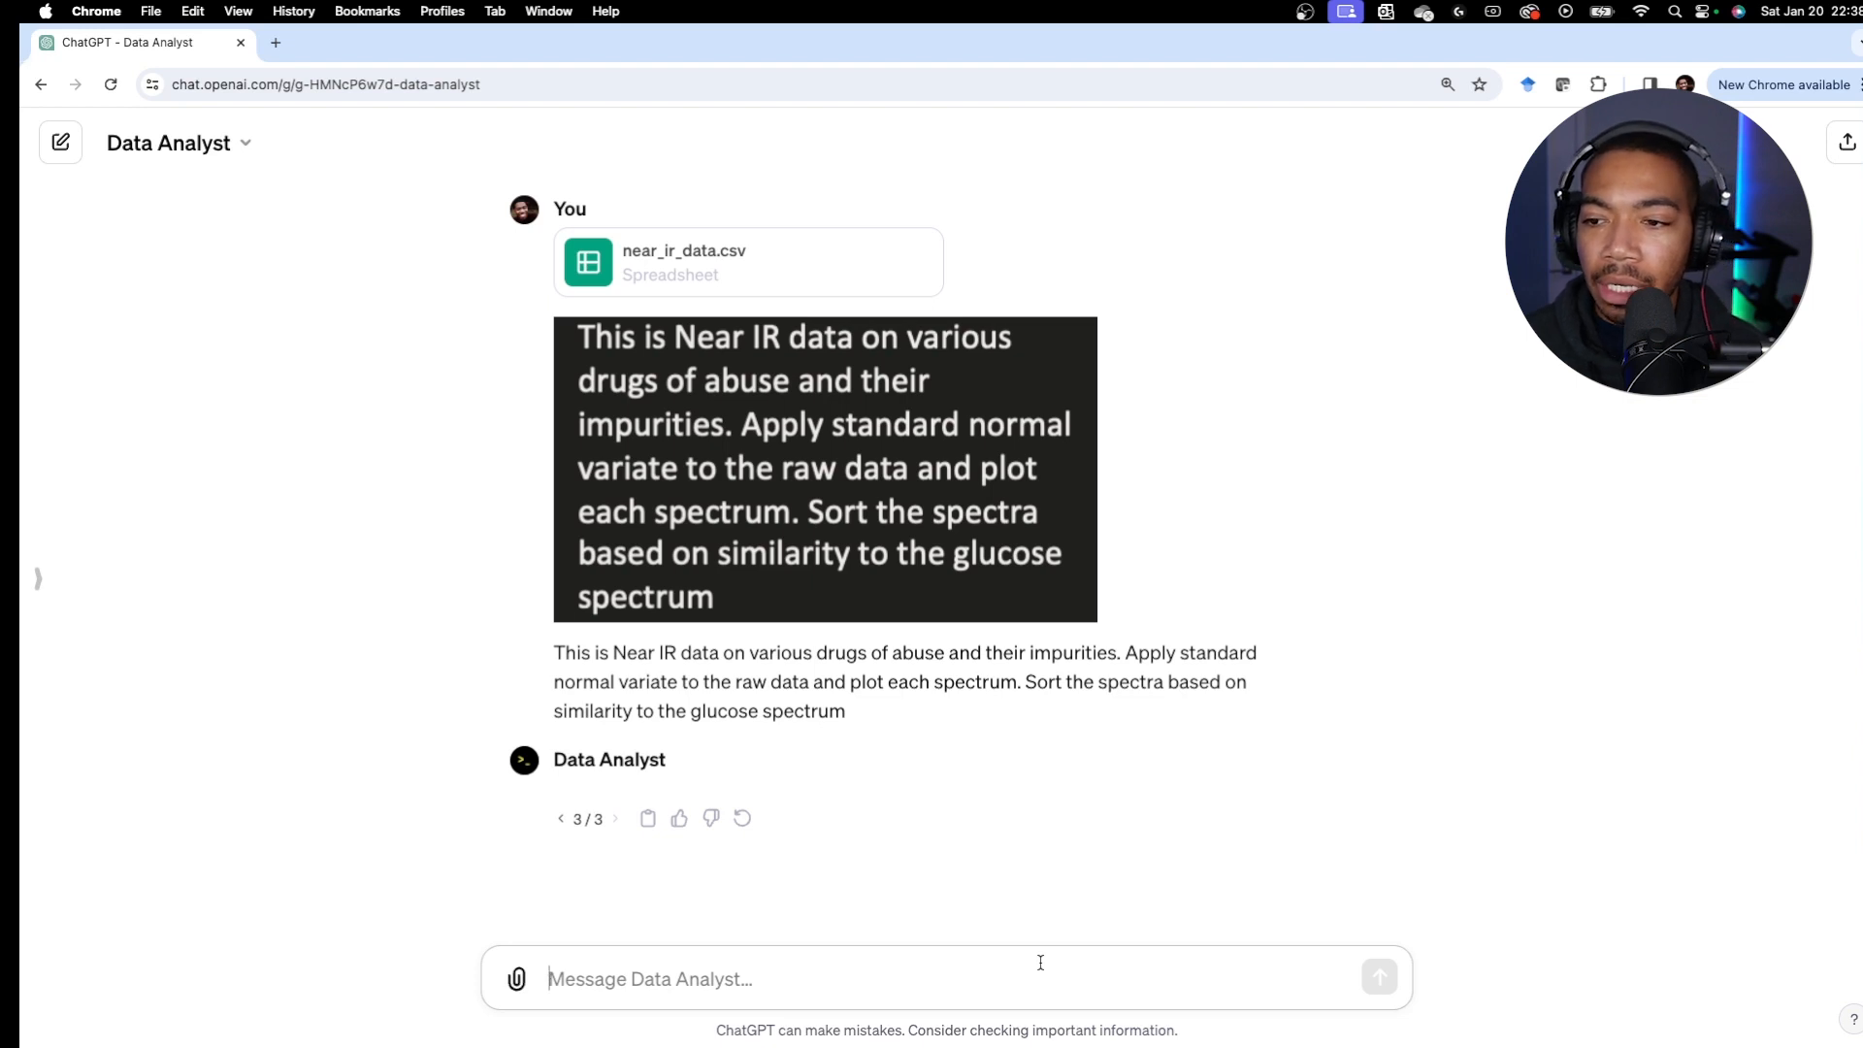
key("super+v")
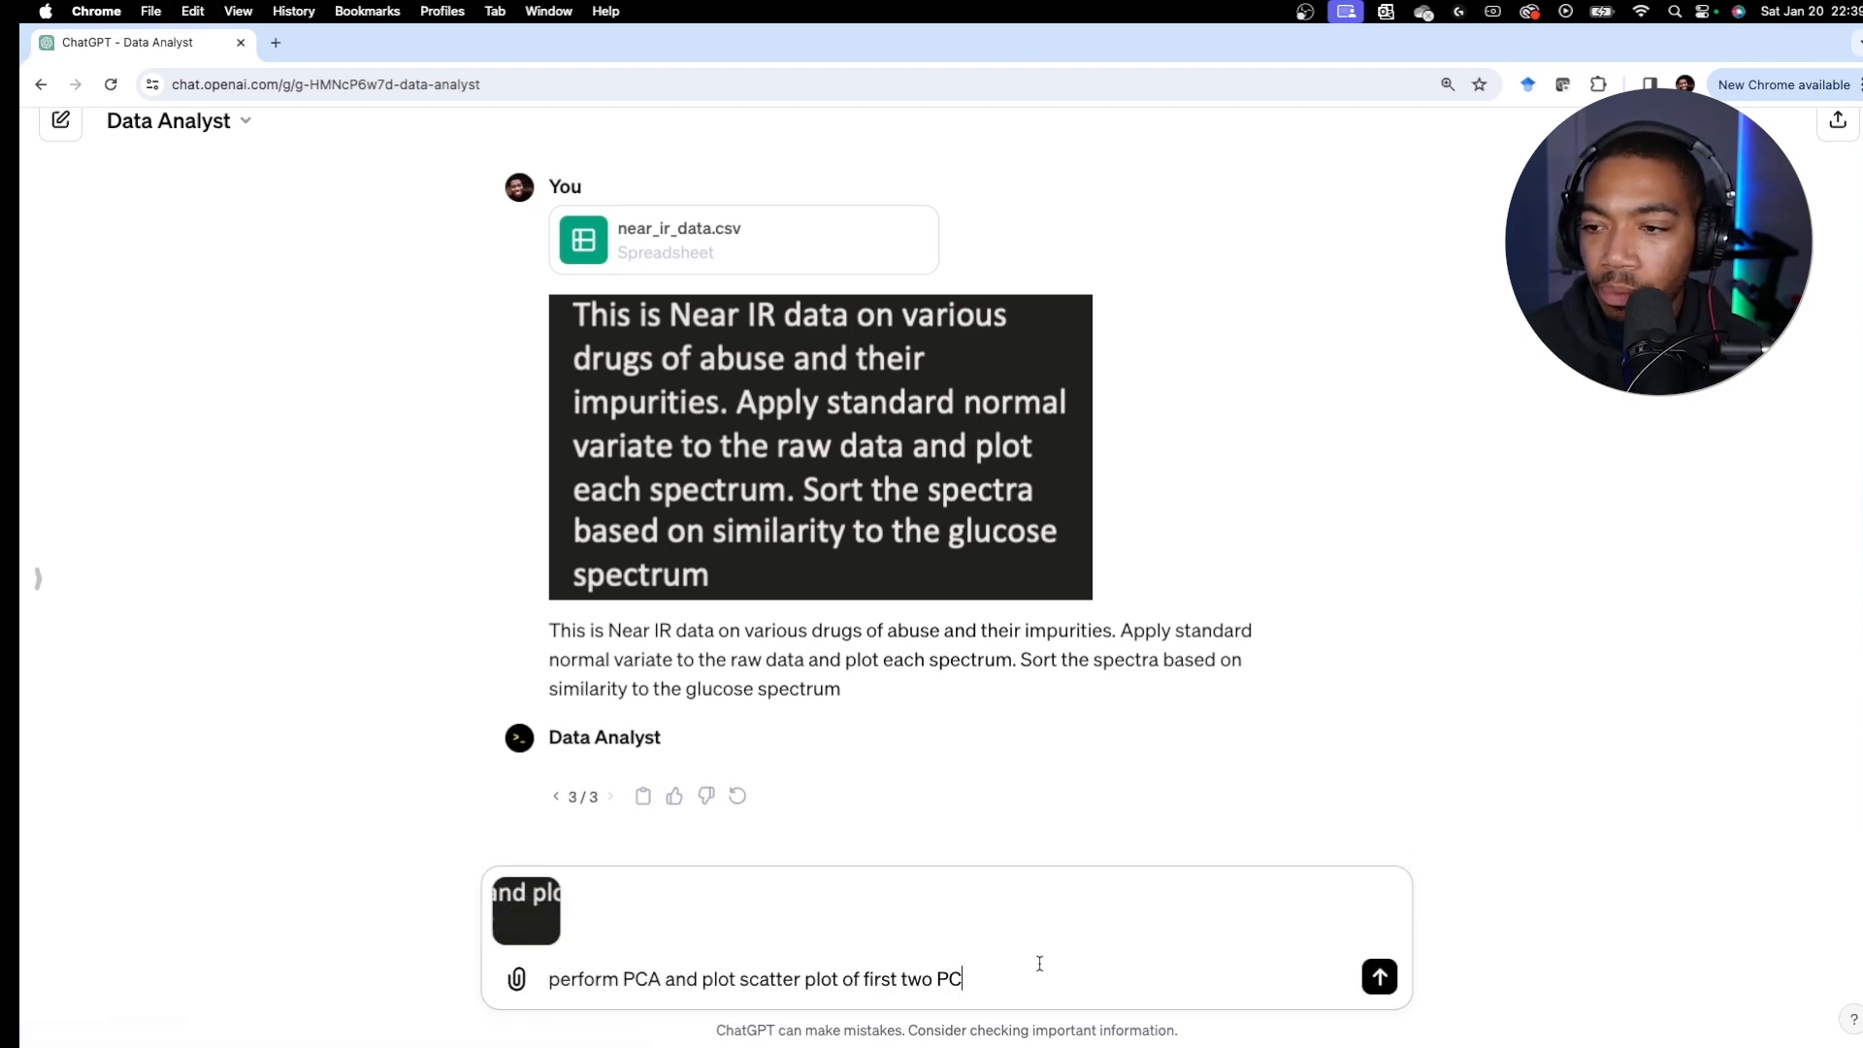
left_click(1379, 978)
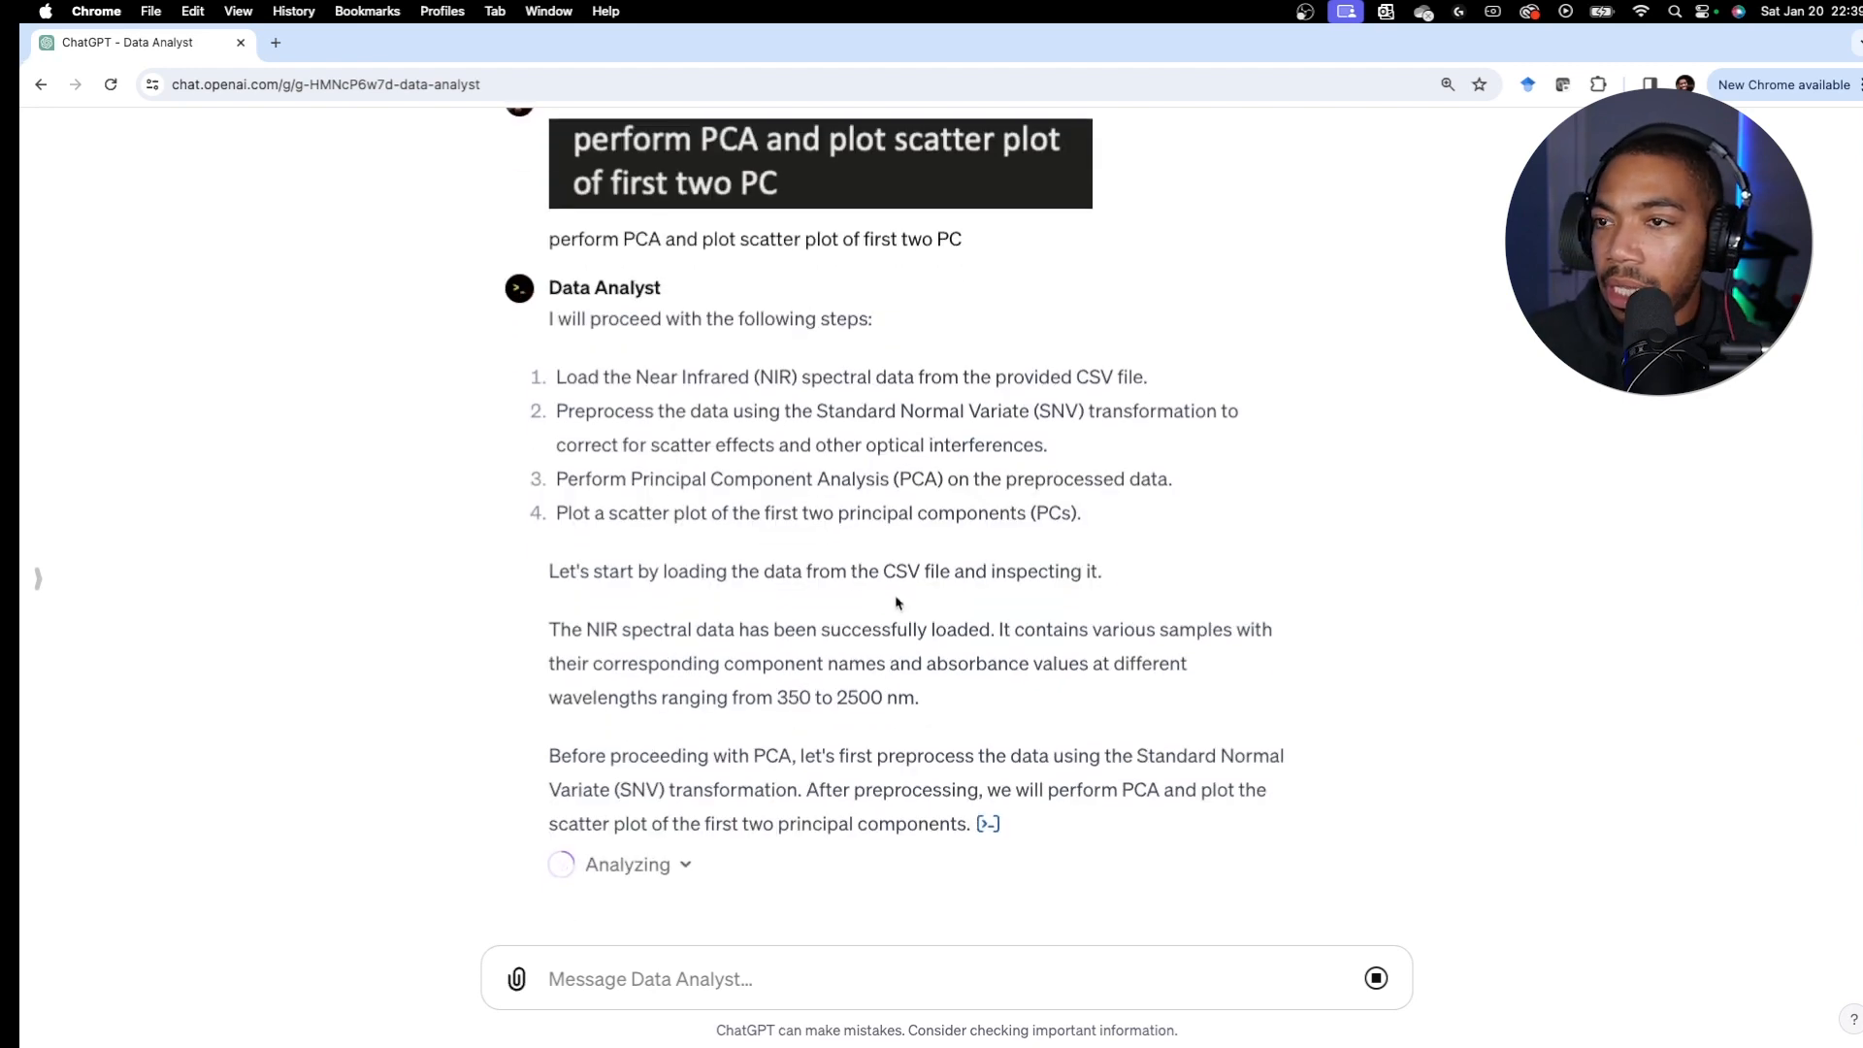
scroll(815, 629, "up", 7)
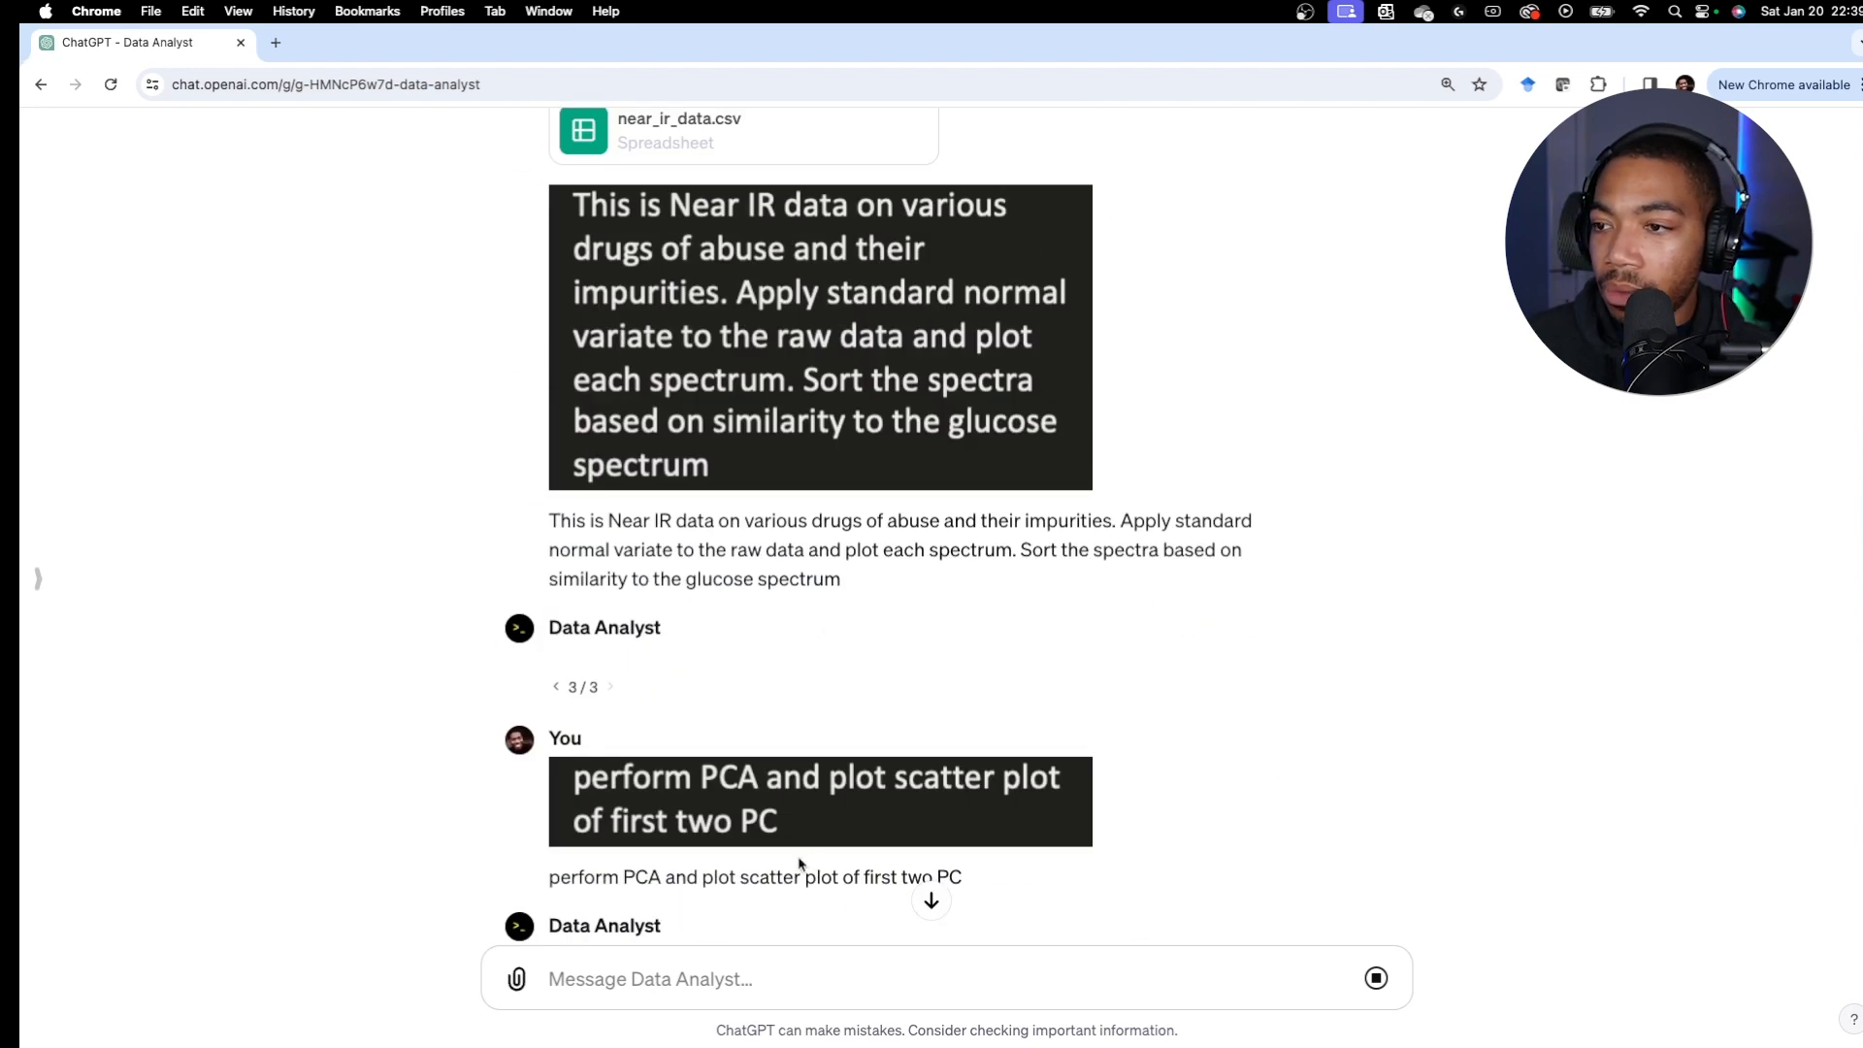
left_click(929, 898)
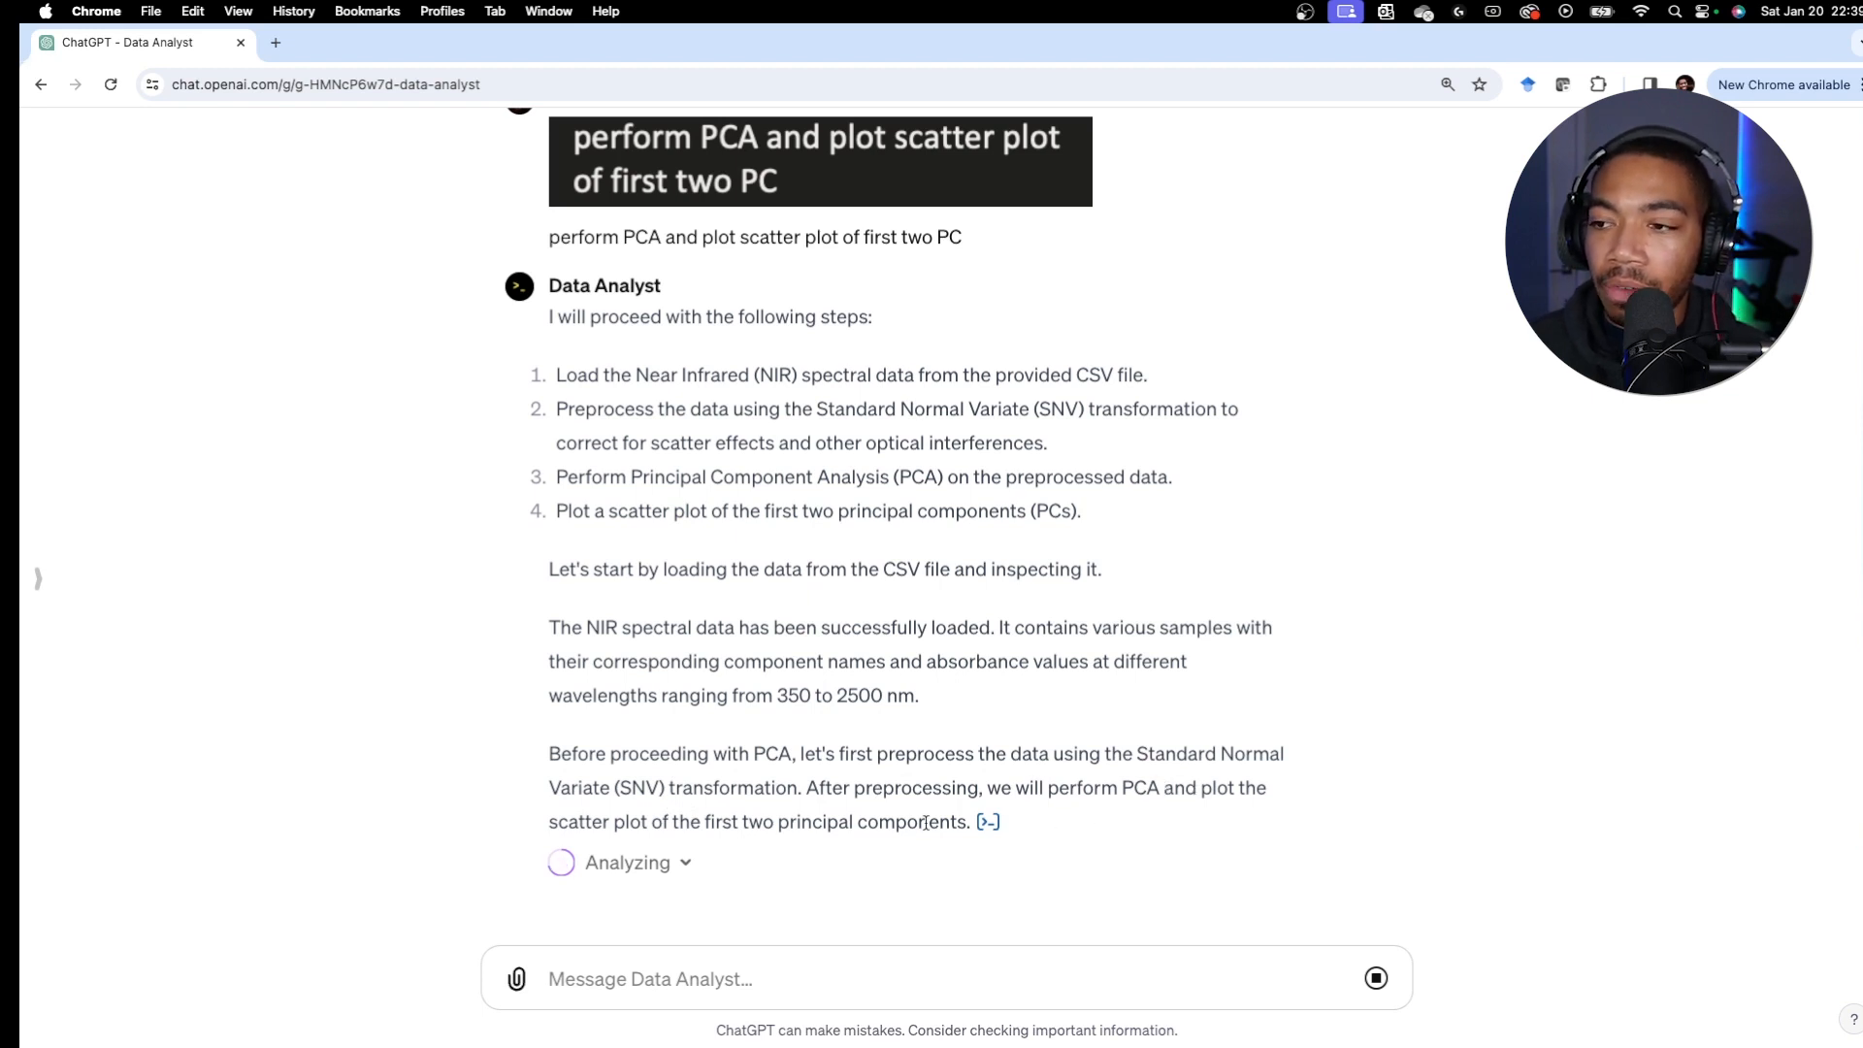
Step: Examine the Python code that loads near_ir_data.csv and its dataframe preview, and close the analysis
left_click(988, 822)
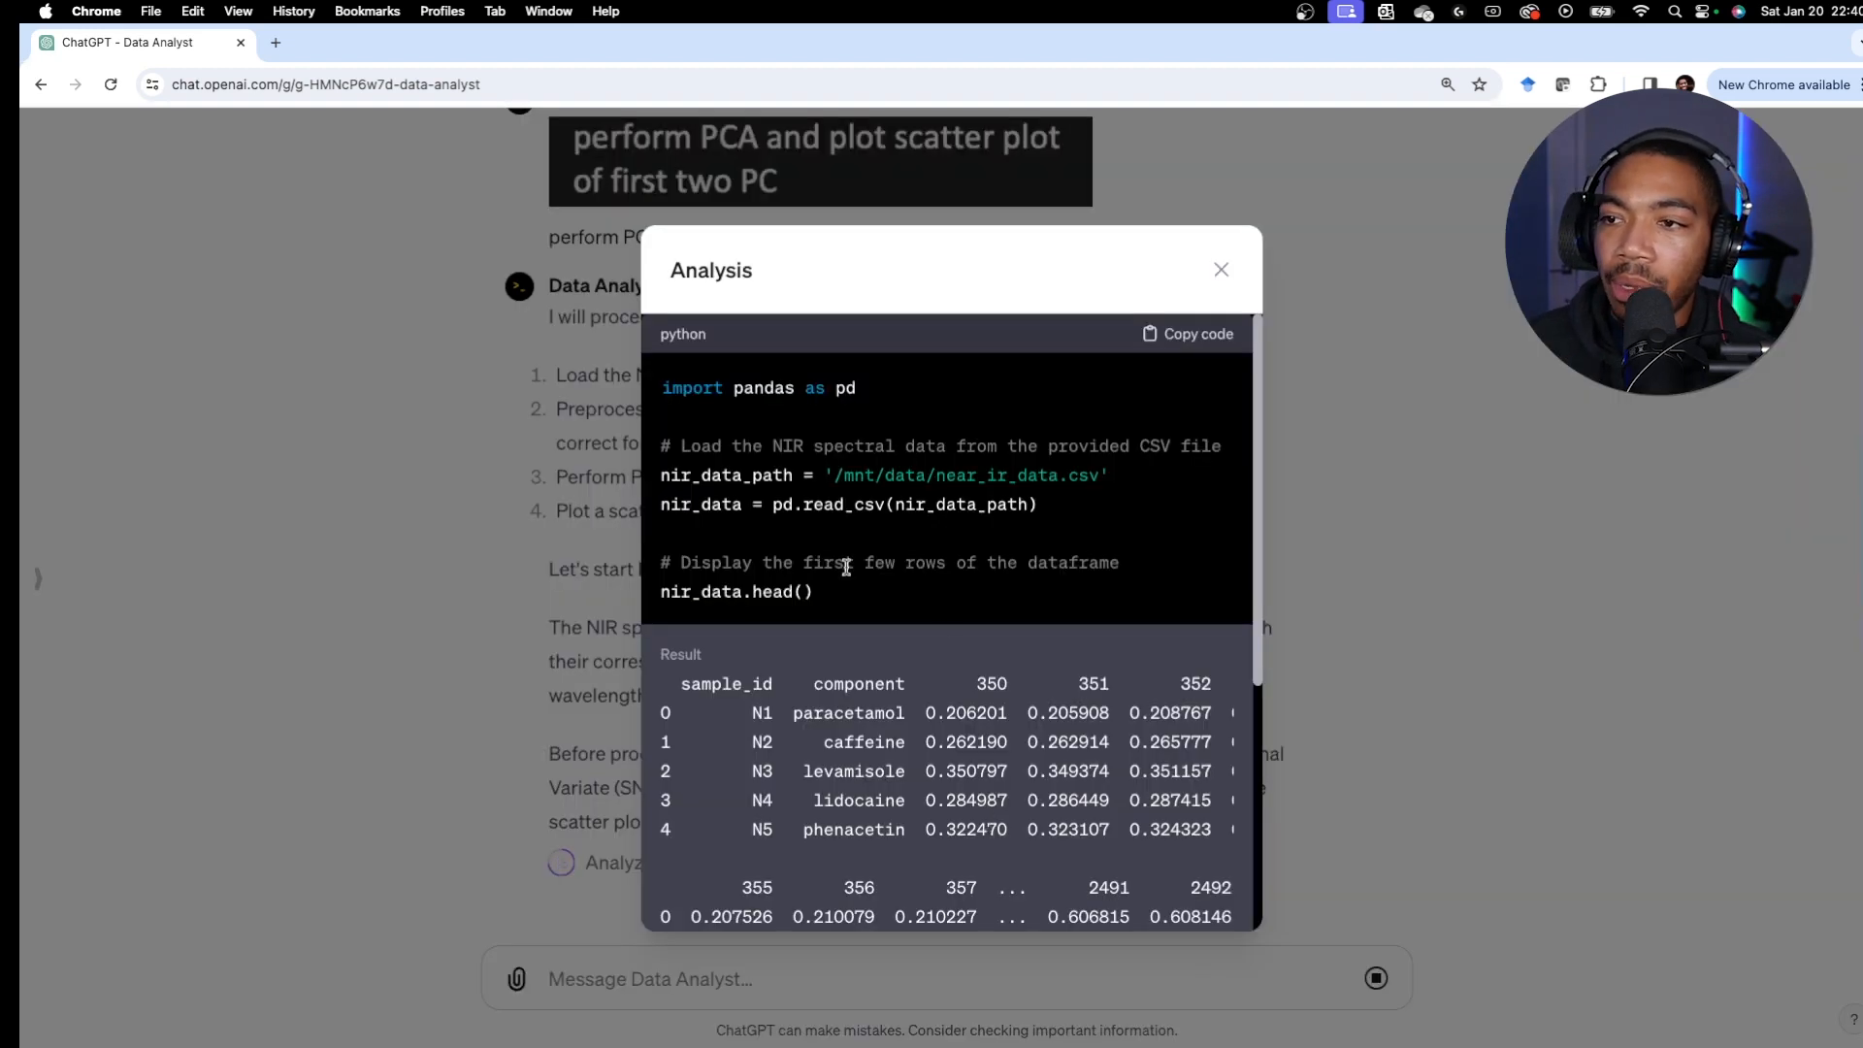
scroll(873, 534, "down", 2)
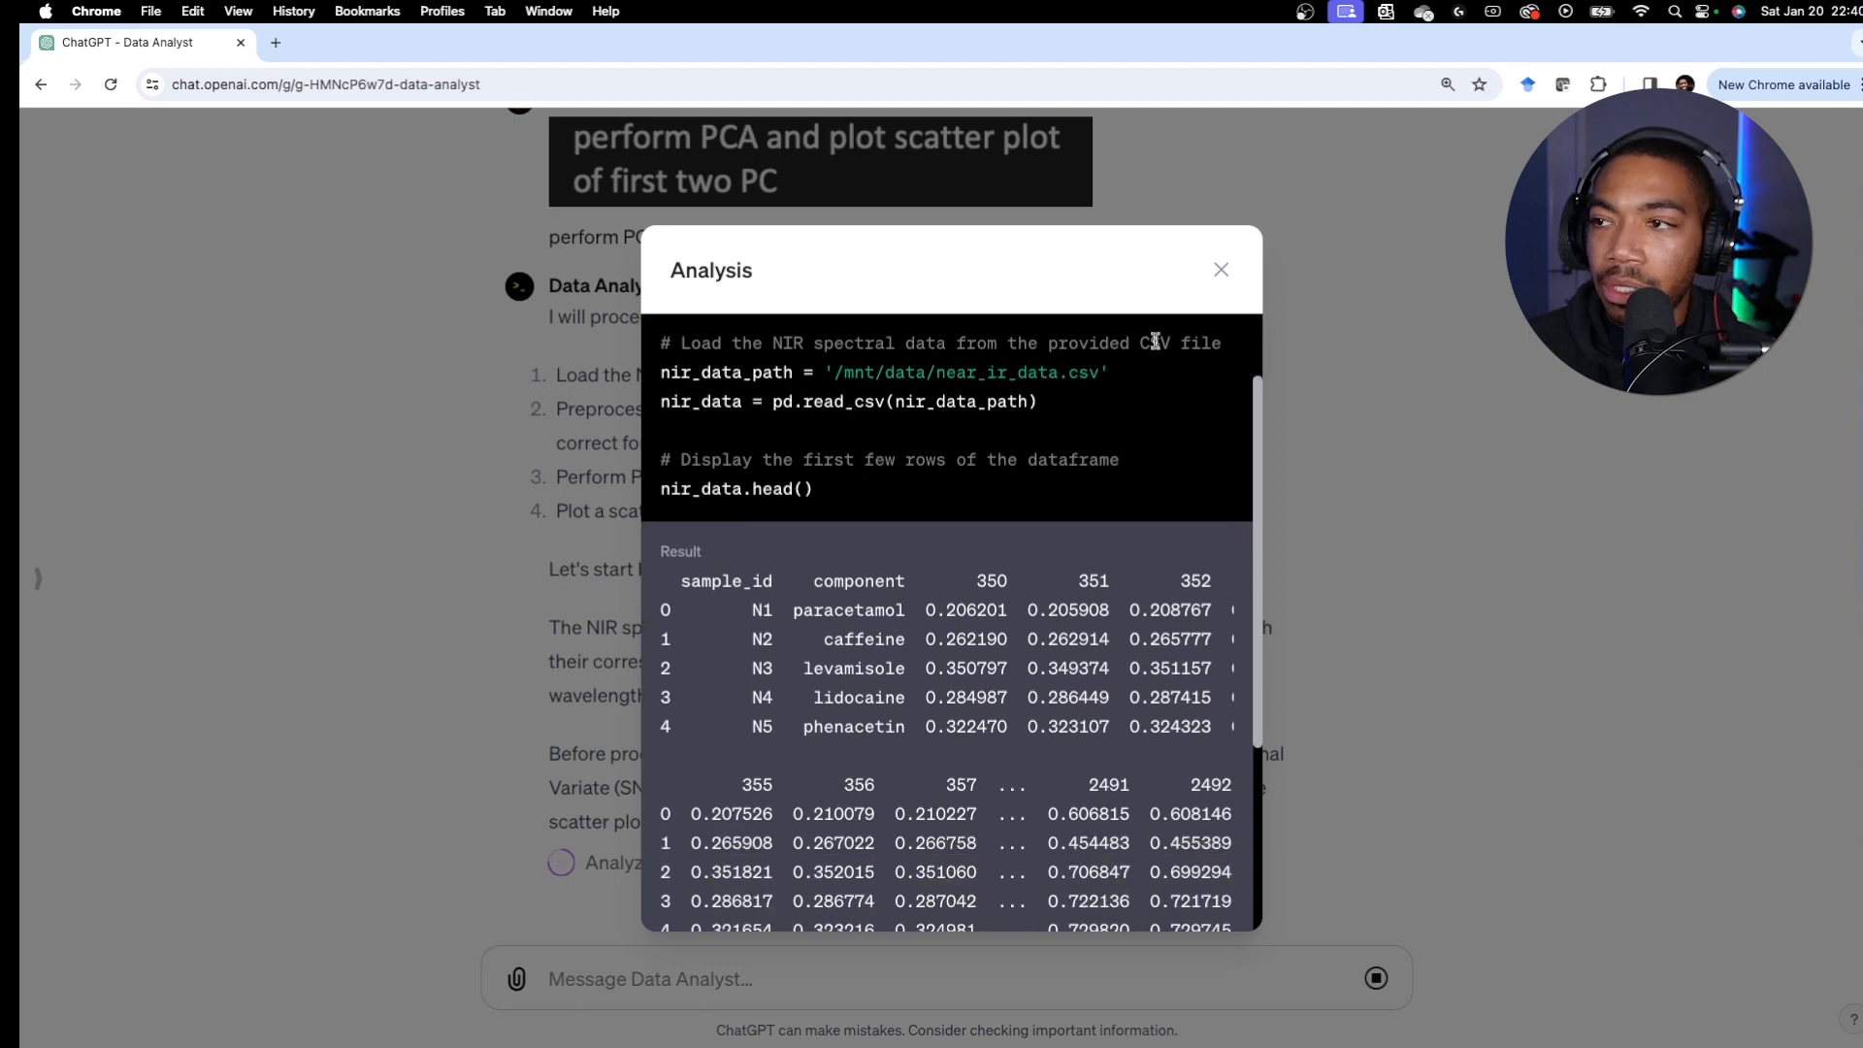
left_click(1221, 270)
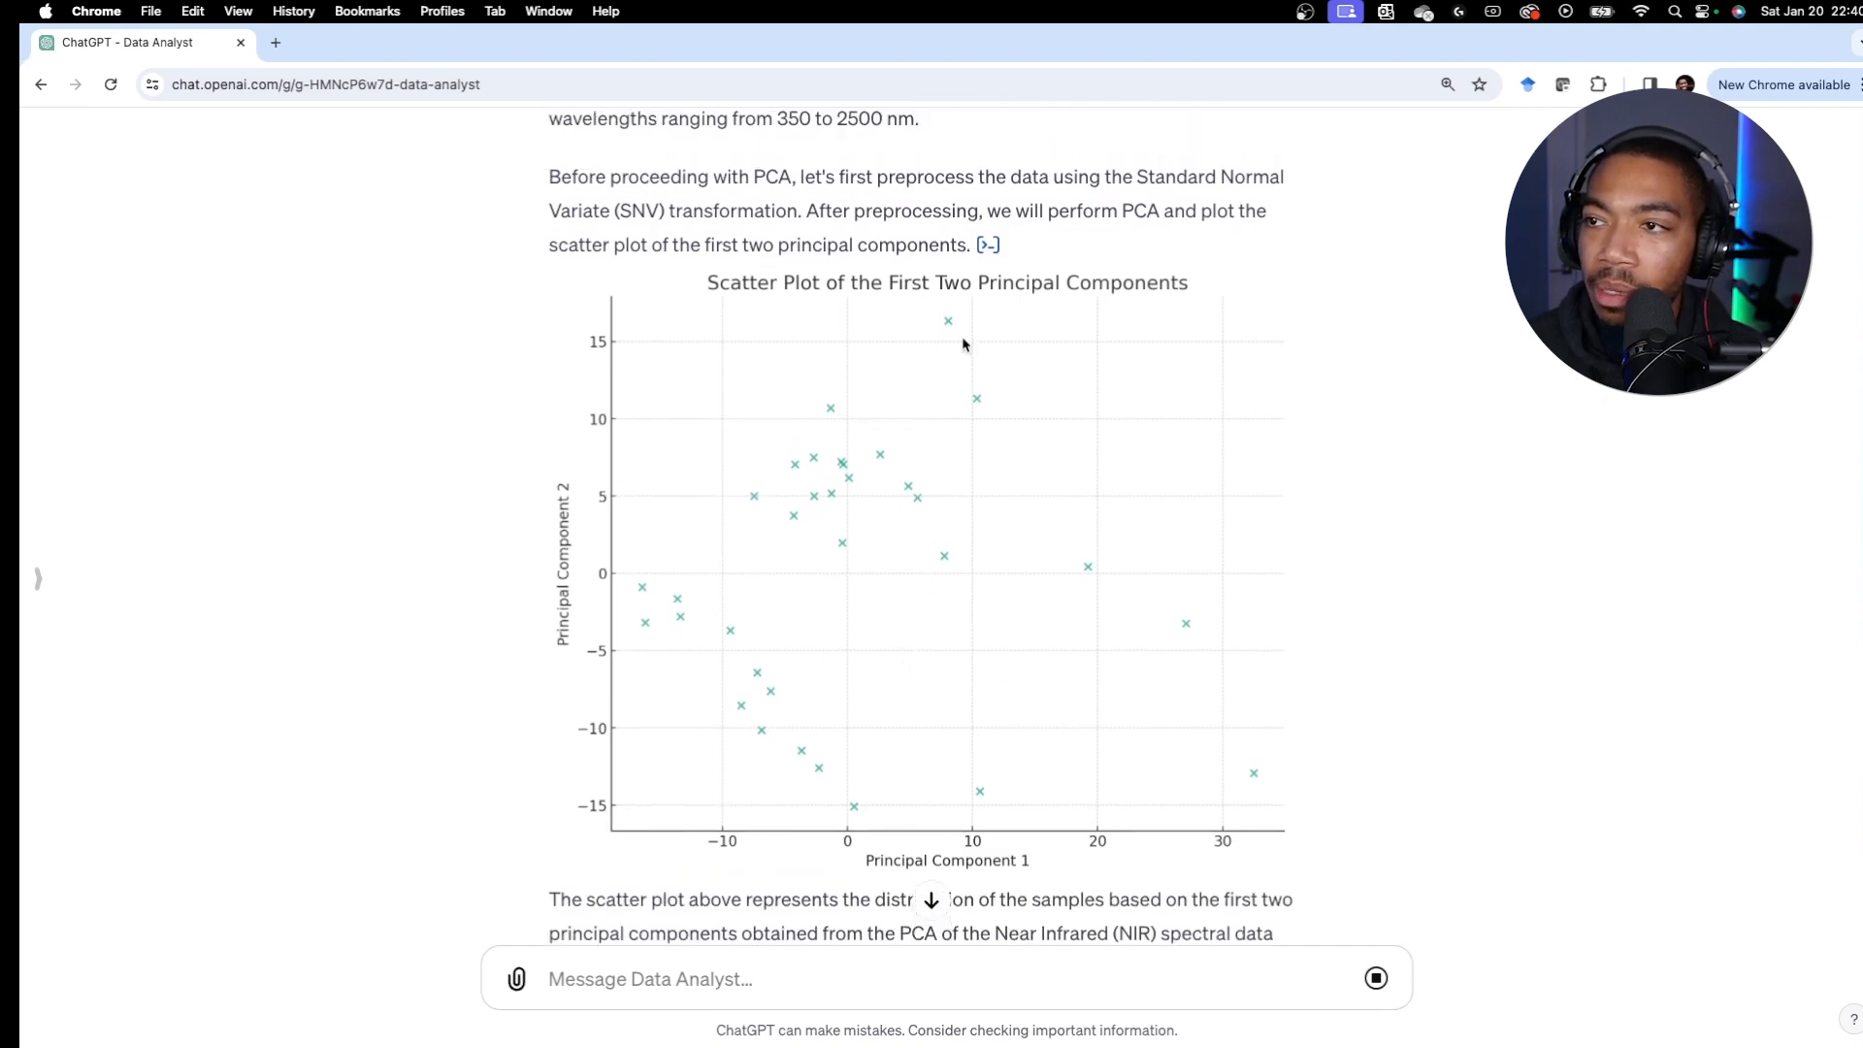
left_click(990, 245)
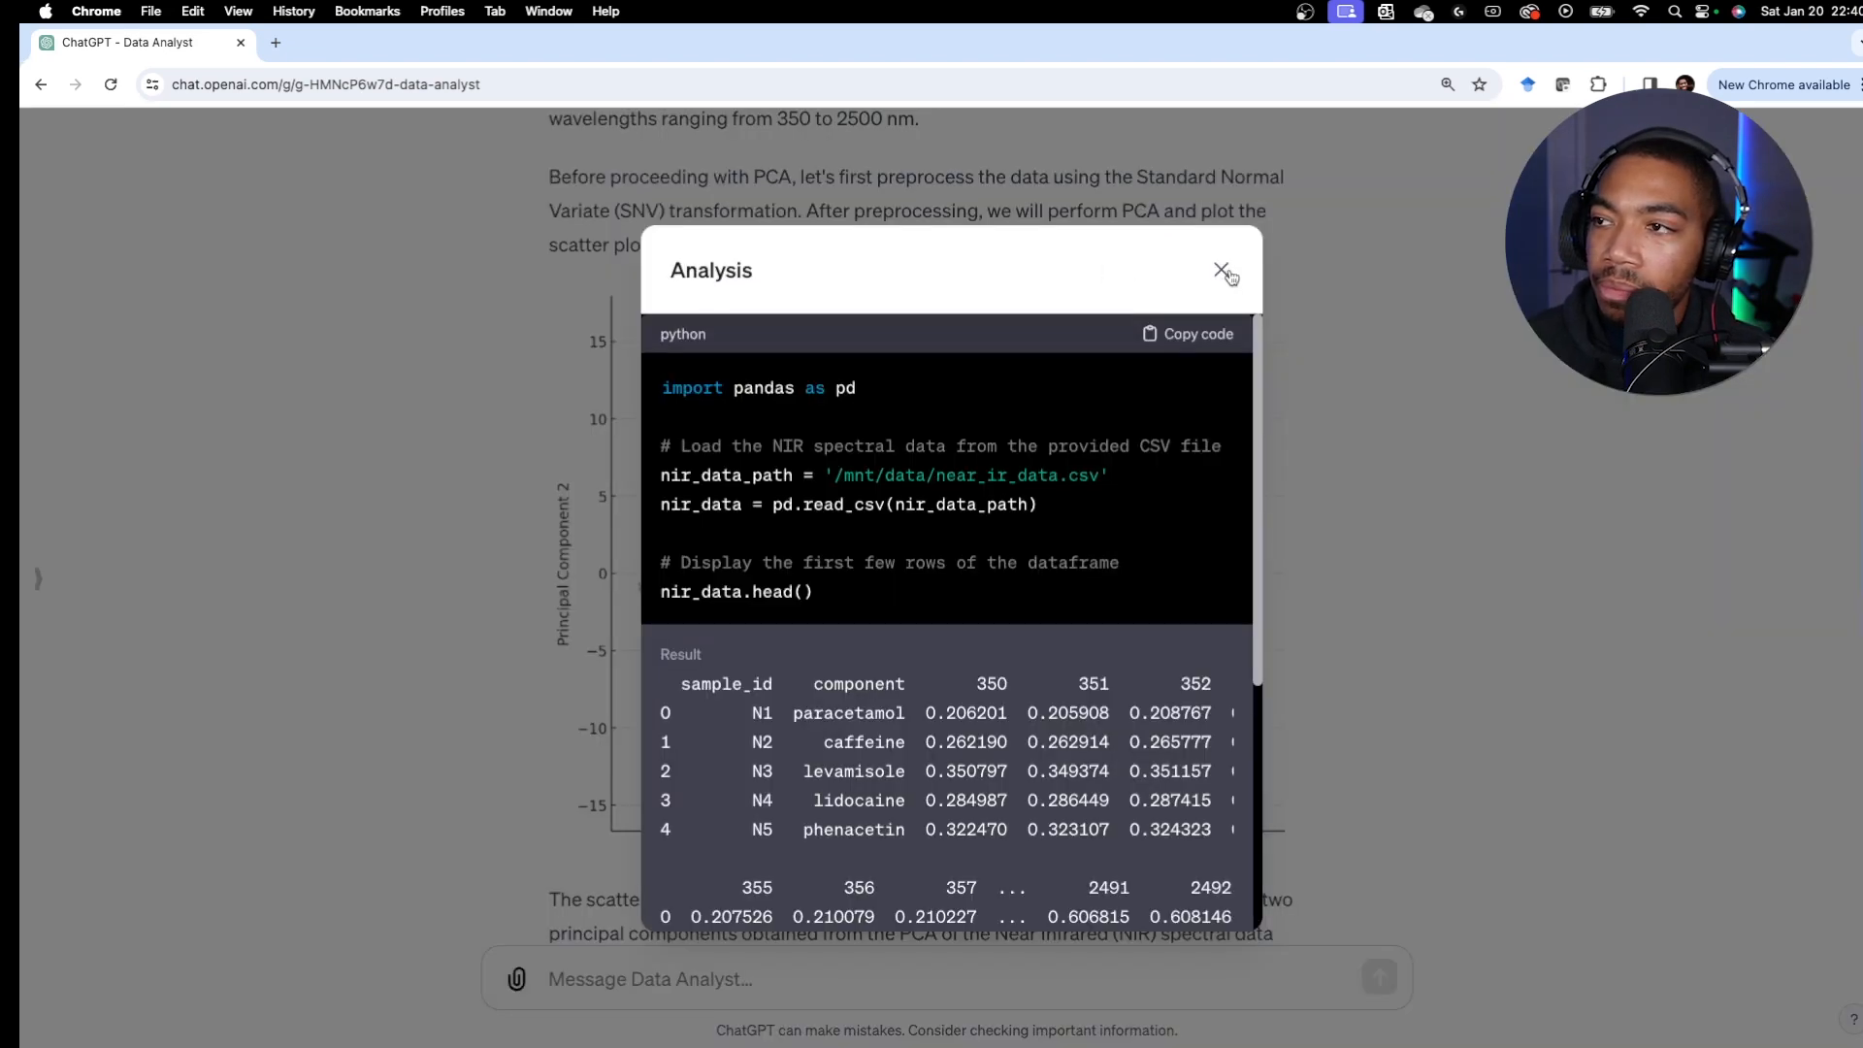
left_click(1223, 272)
Step: Read the explanation of the PCA scatter plot, examine its SNV and PCA Python code, and close the analysis
scroll(1173, 388, "down", 2)
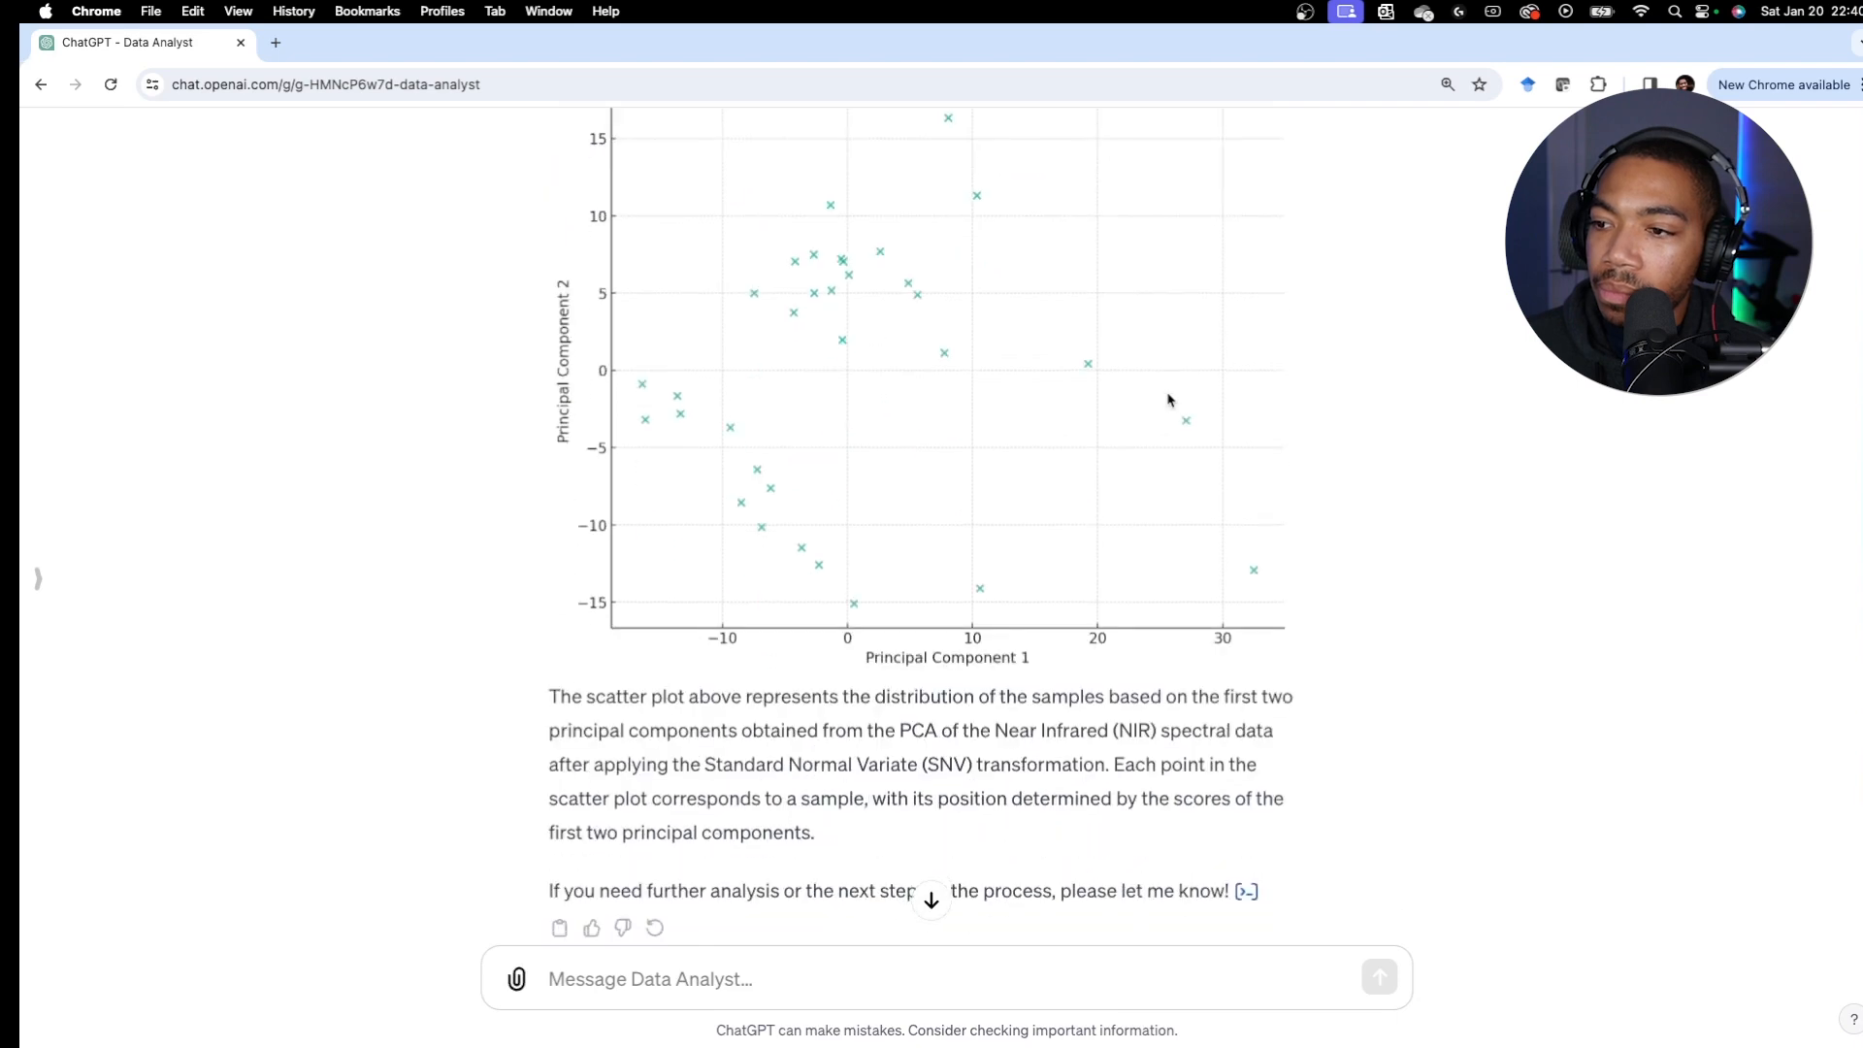
scroll(1130, 525, "down", 1)
left_click(1246, 836)
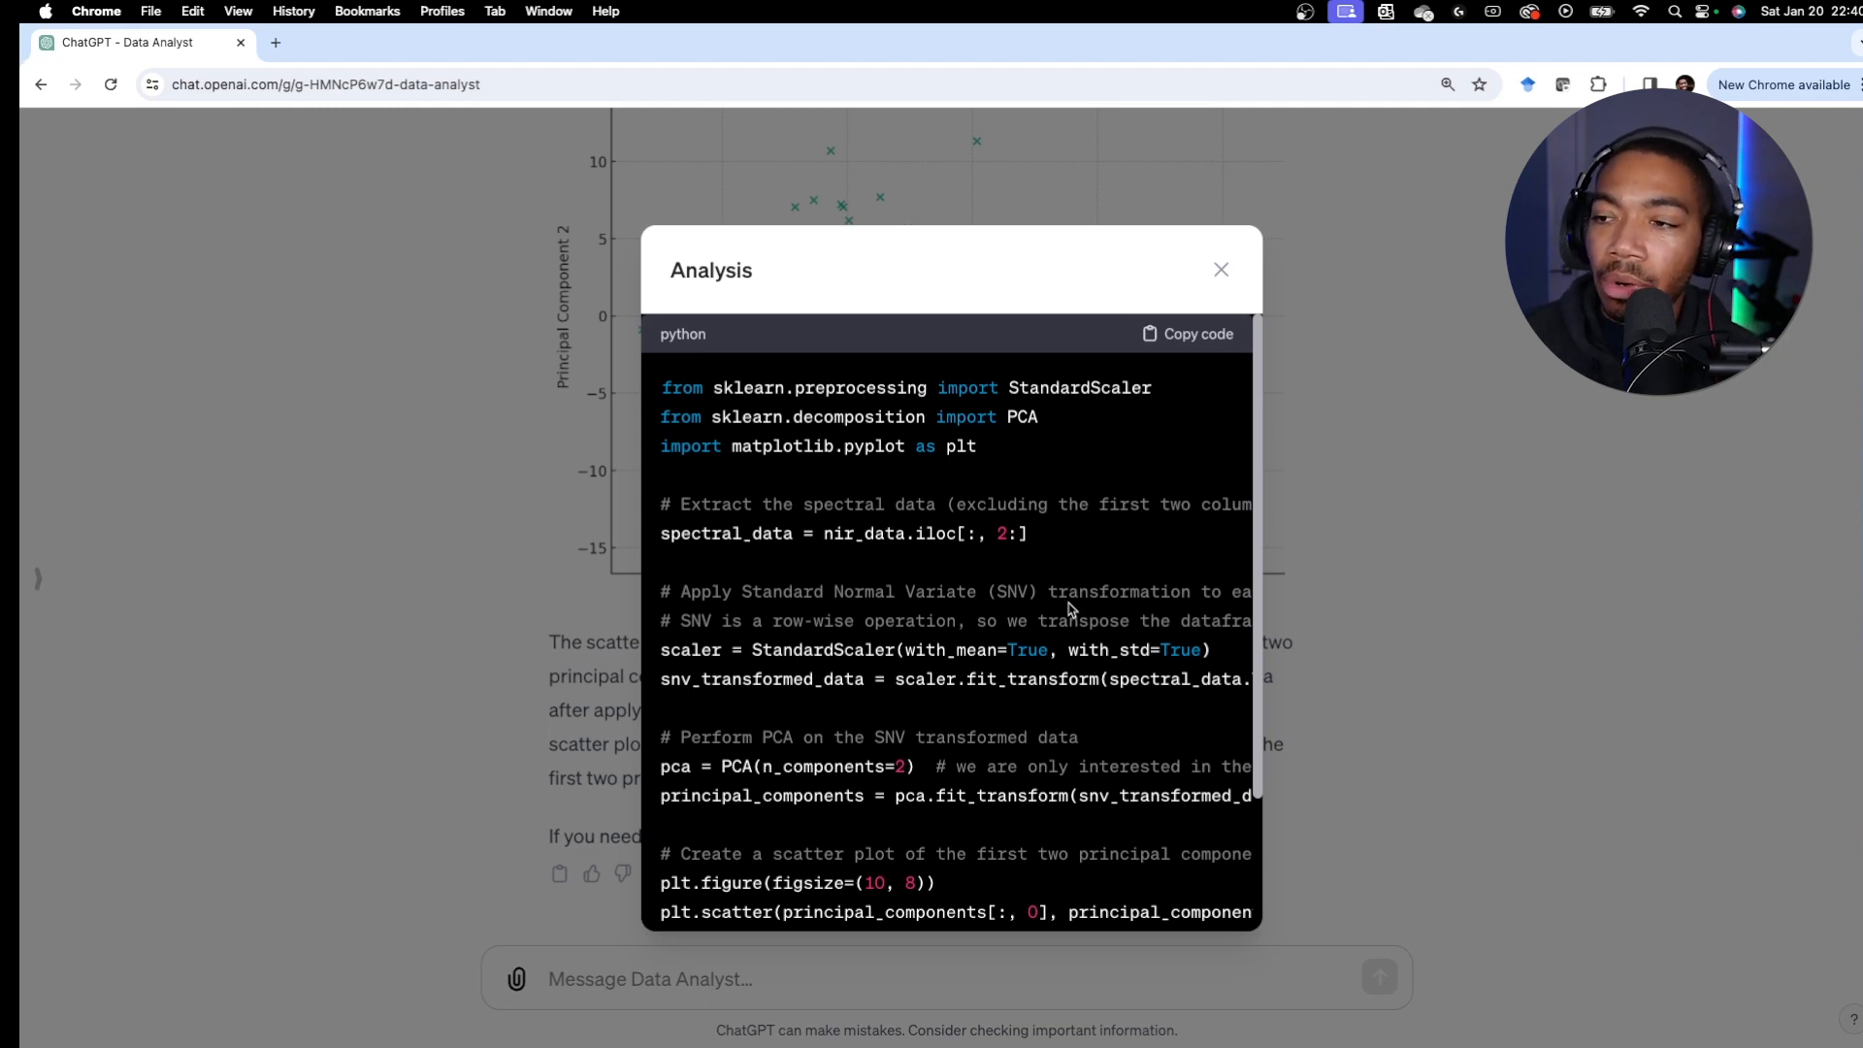
scroll(1068, 608, "down", 3)
scroll(1040, 655, "up", 3)
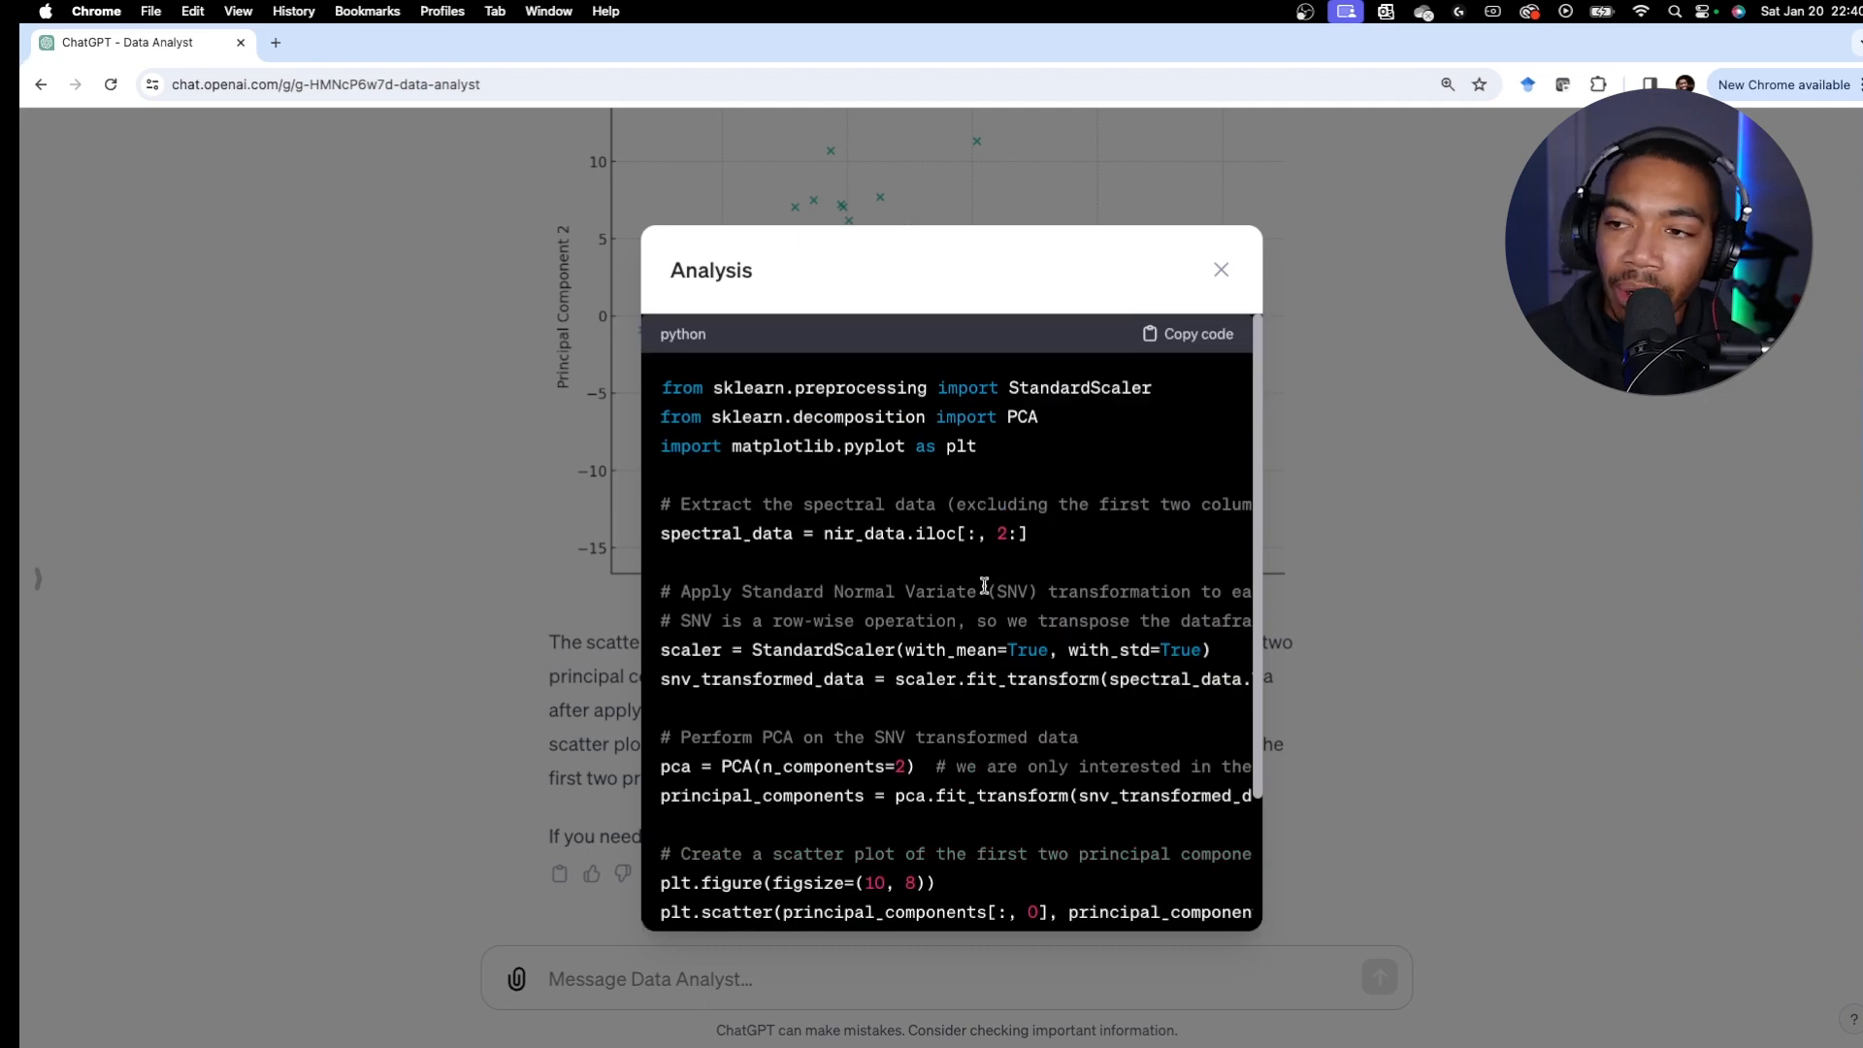
left_click(1405, 638)
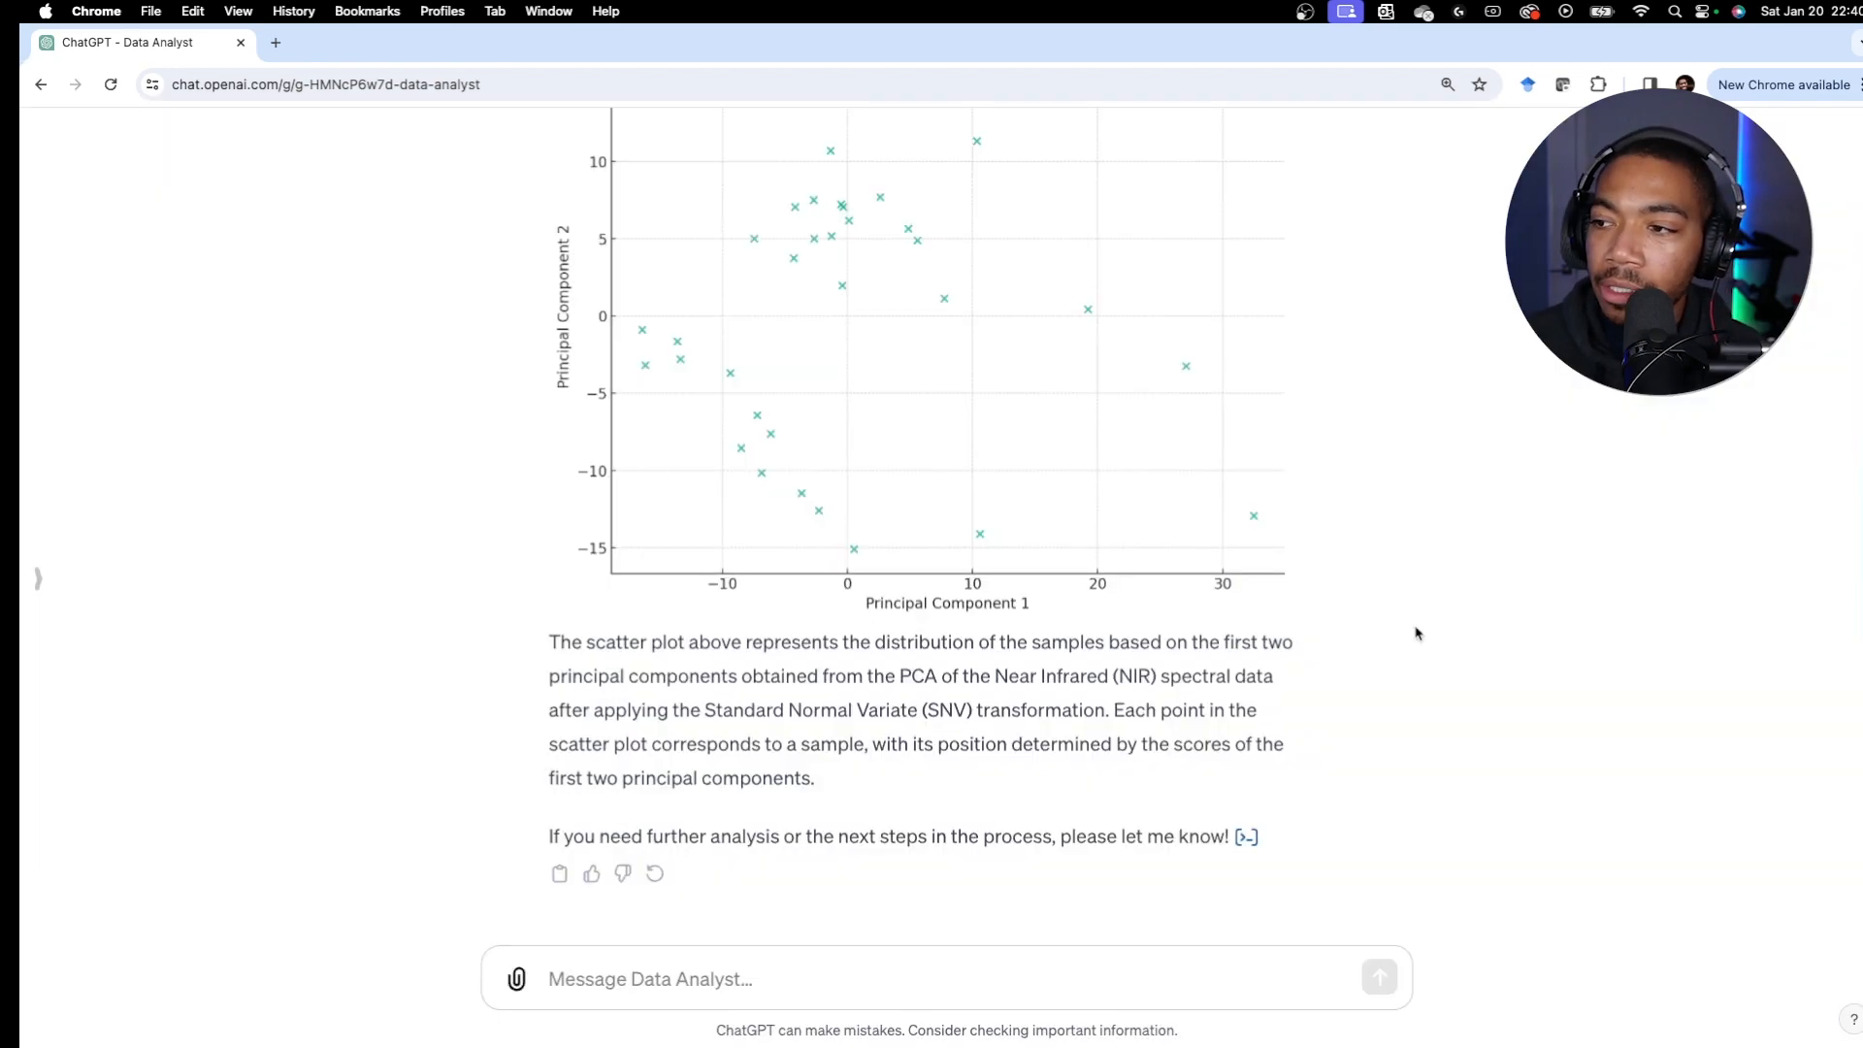
Step: Submit the prompt "add peak annotations to the scatter plot from the component column"
scroll(1194, 495, "up", 2)
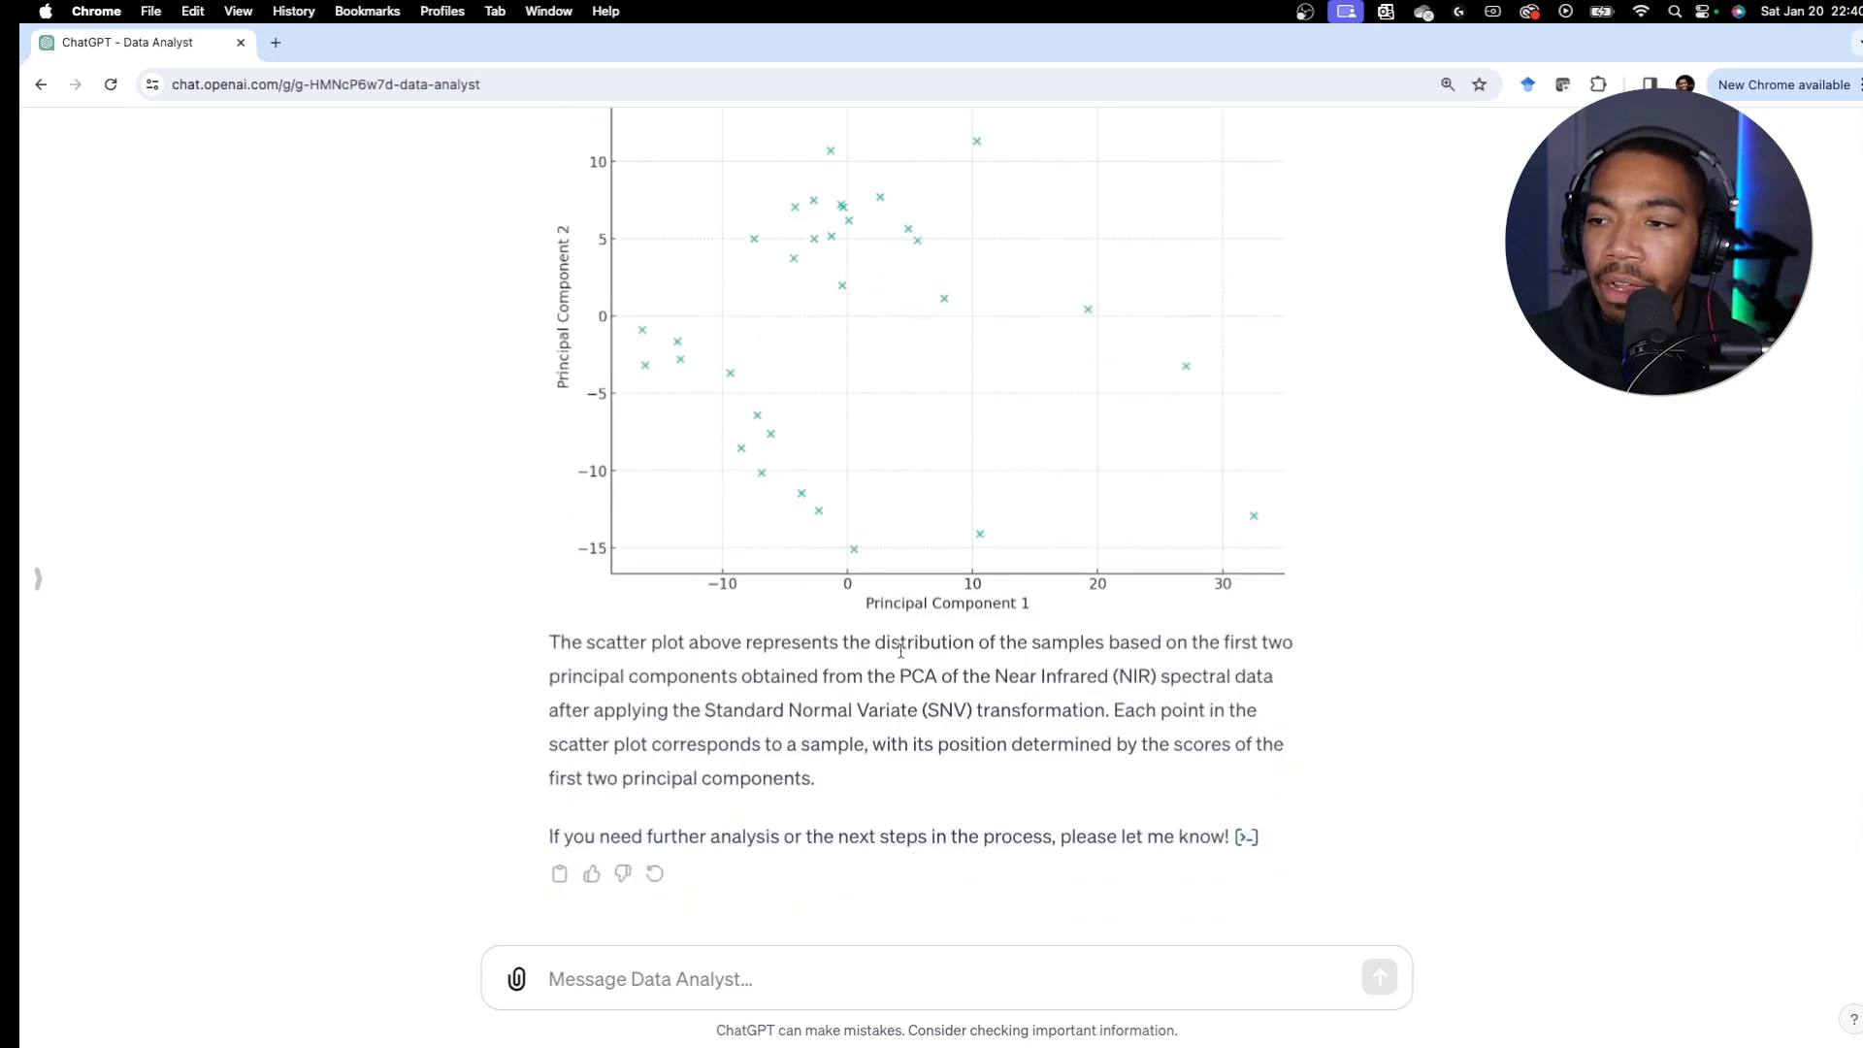
scroll(908, 622, "down", 3)
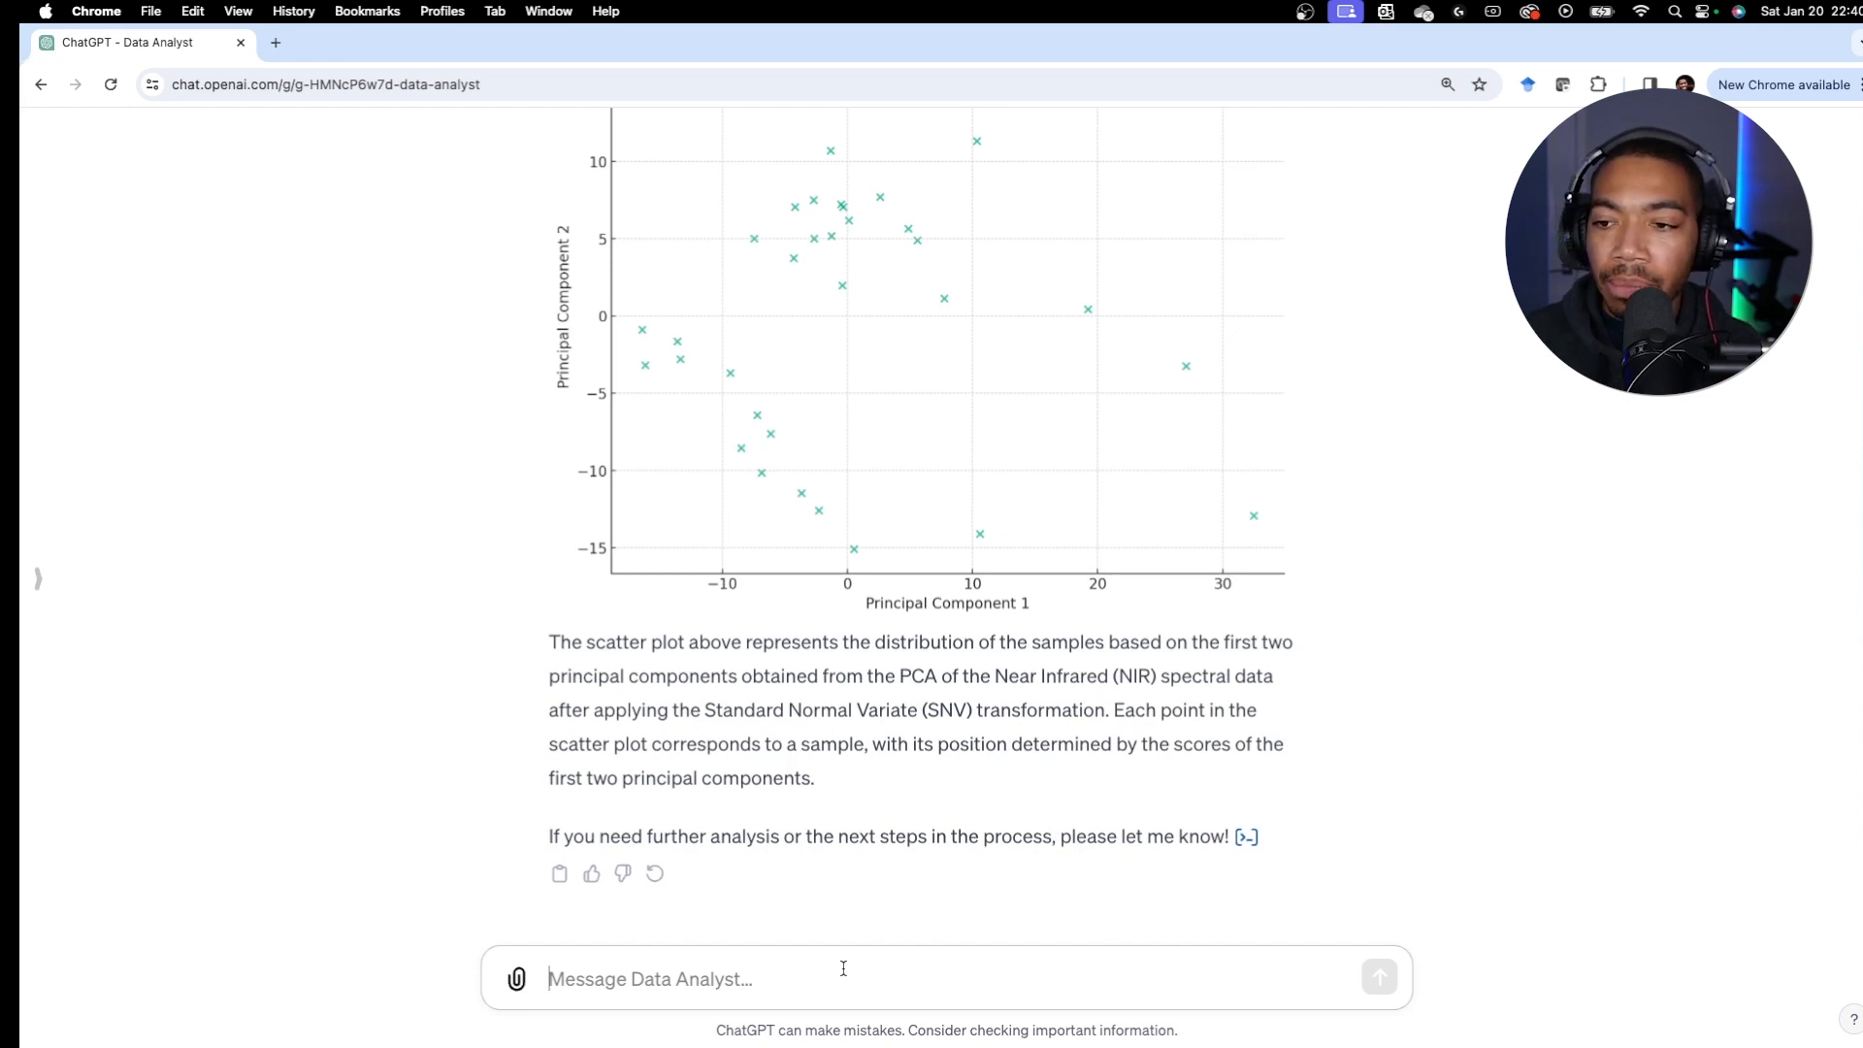
type("add peak annotations to the scatter plot from the component colu")
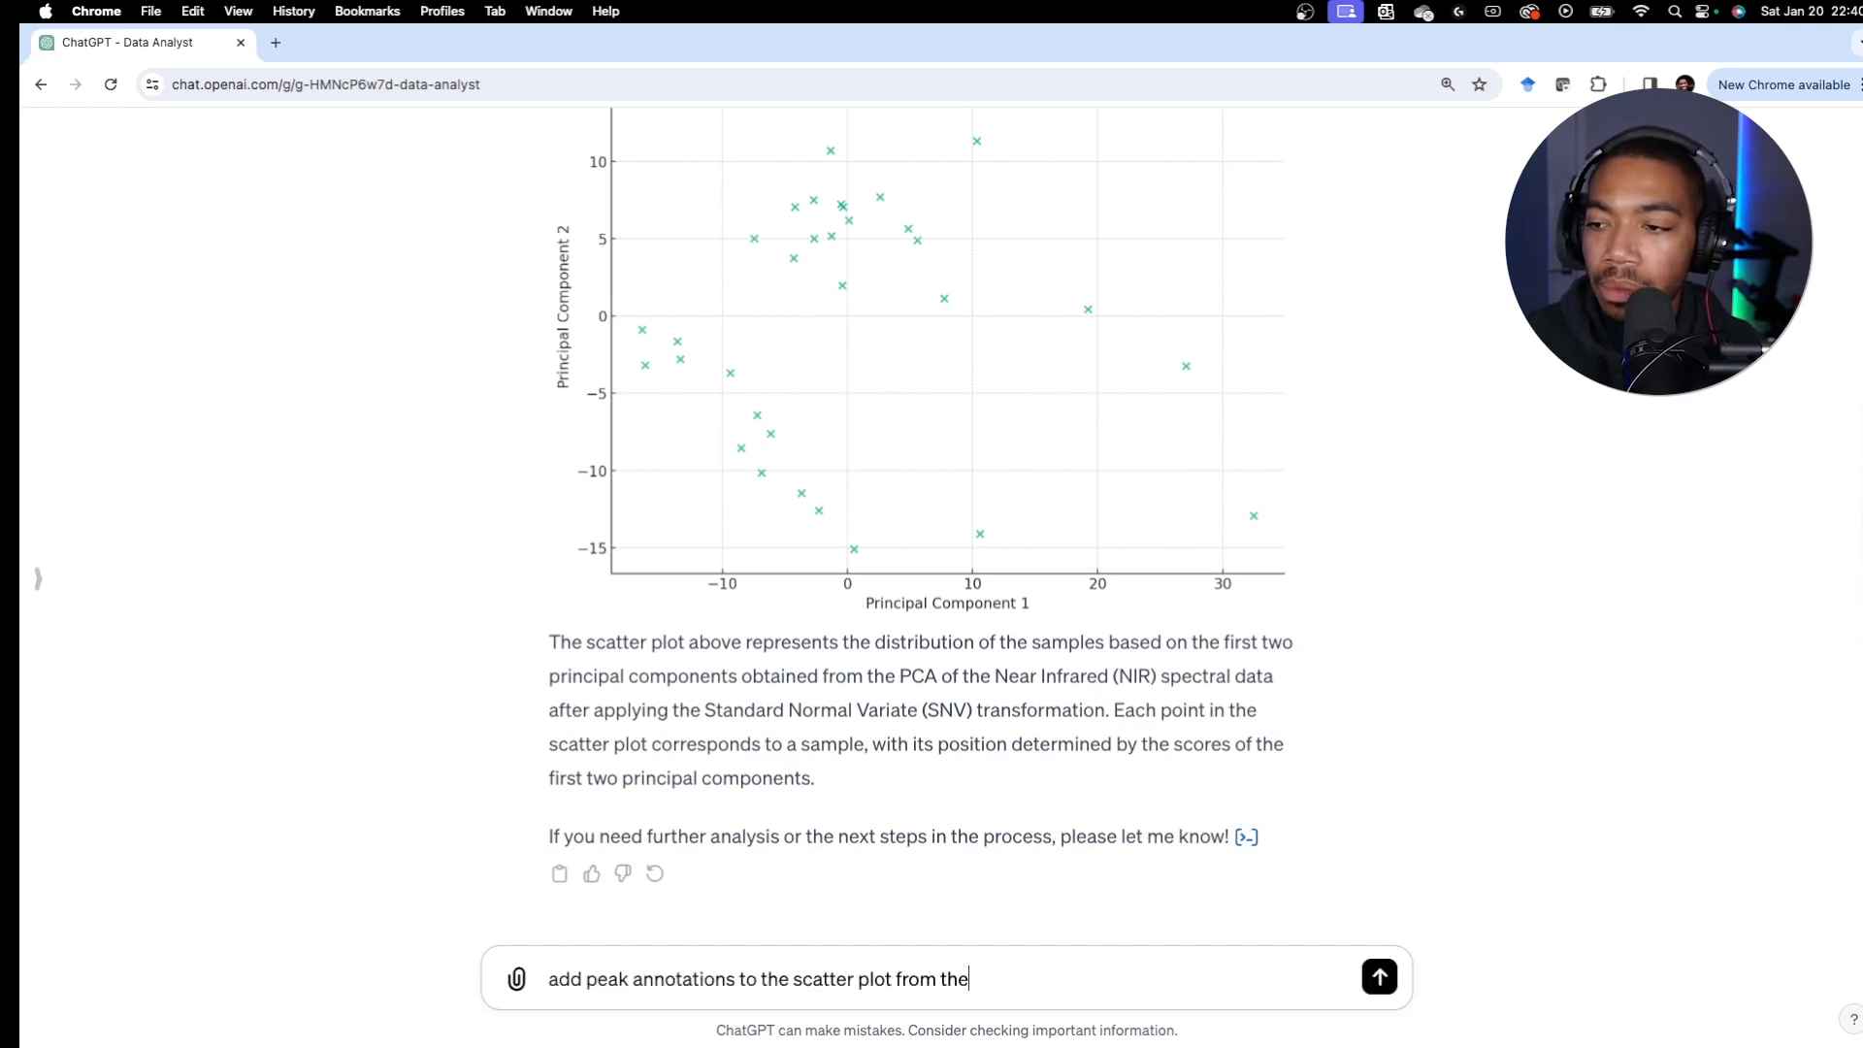
type("mn")
key("Return")
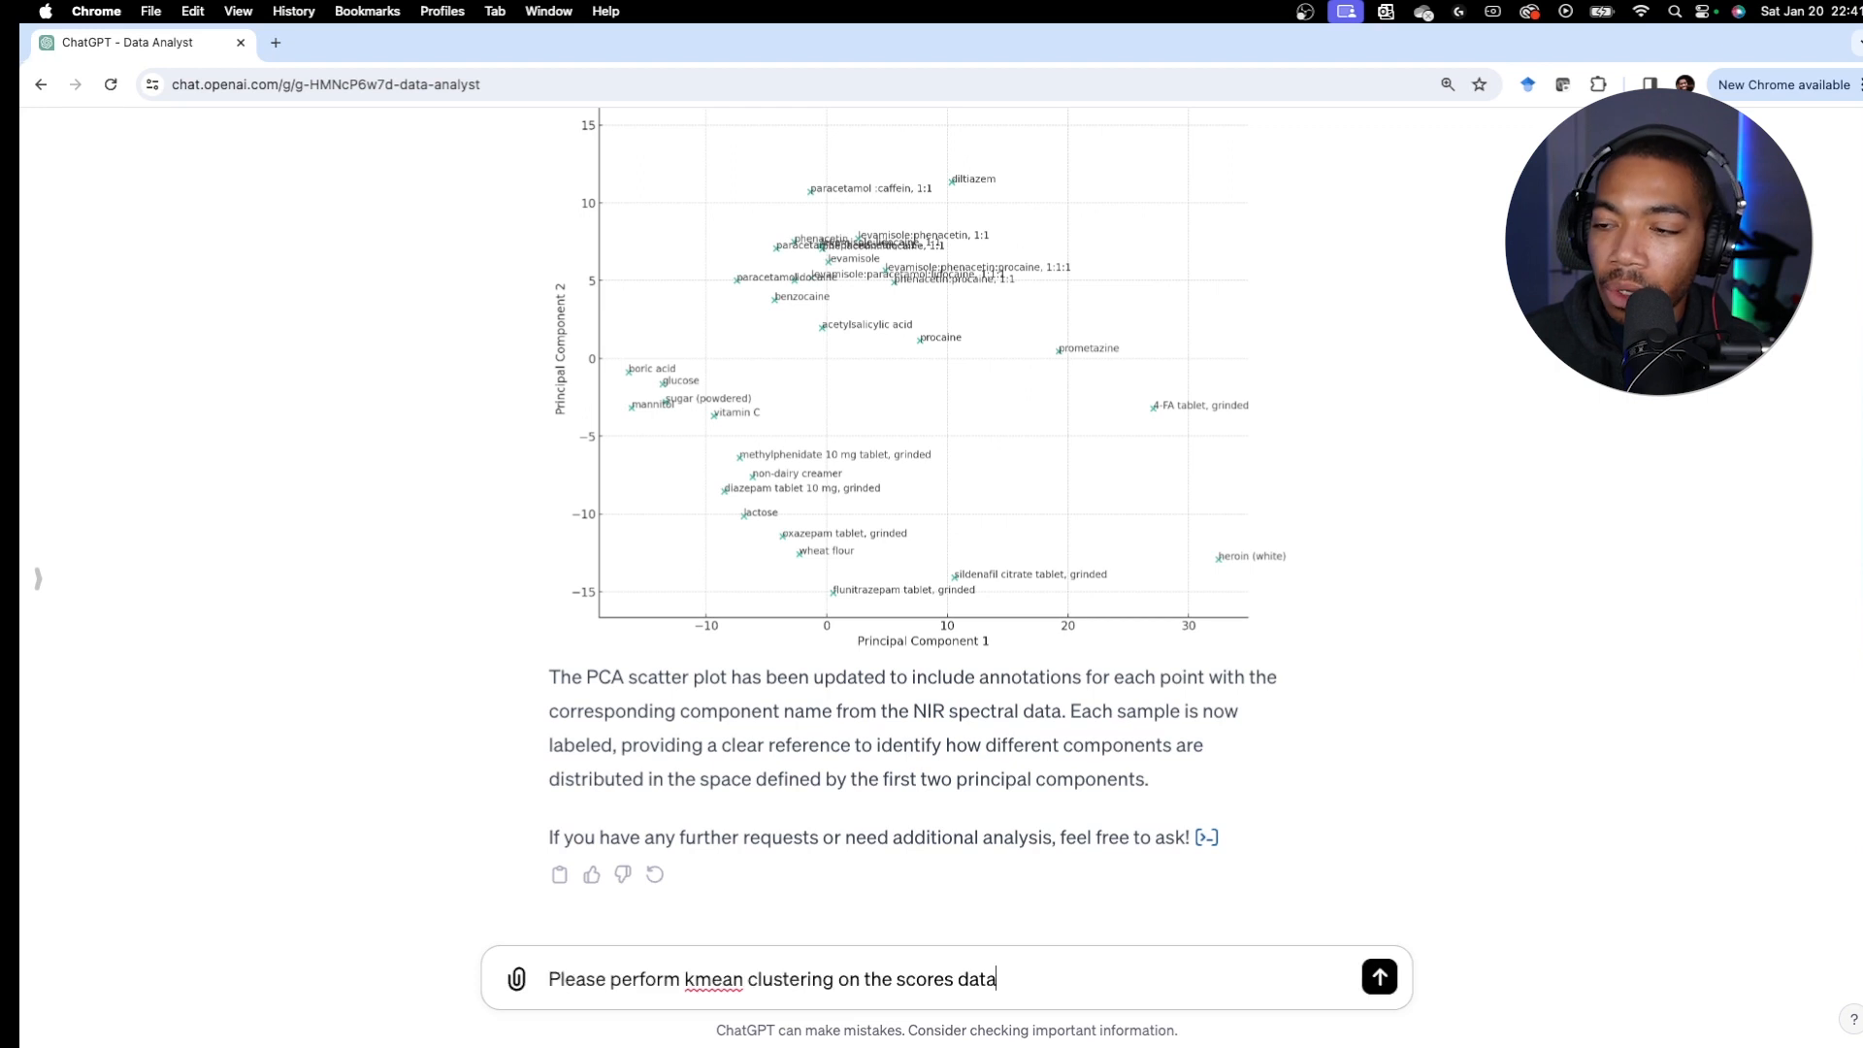
Step: Submit the prompt "Please perform kmean clustering on the scores data and change the point color to the match the kmeans group cluster."
type("a")
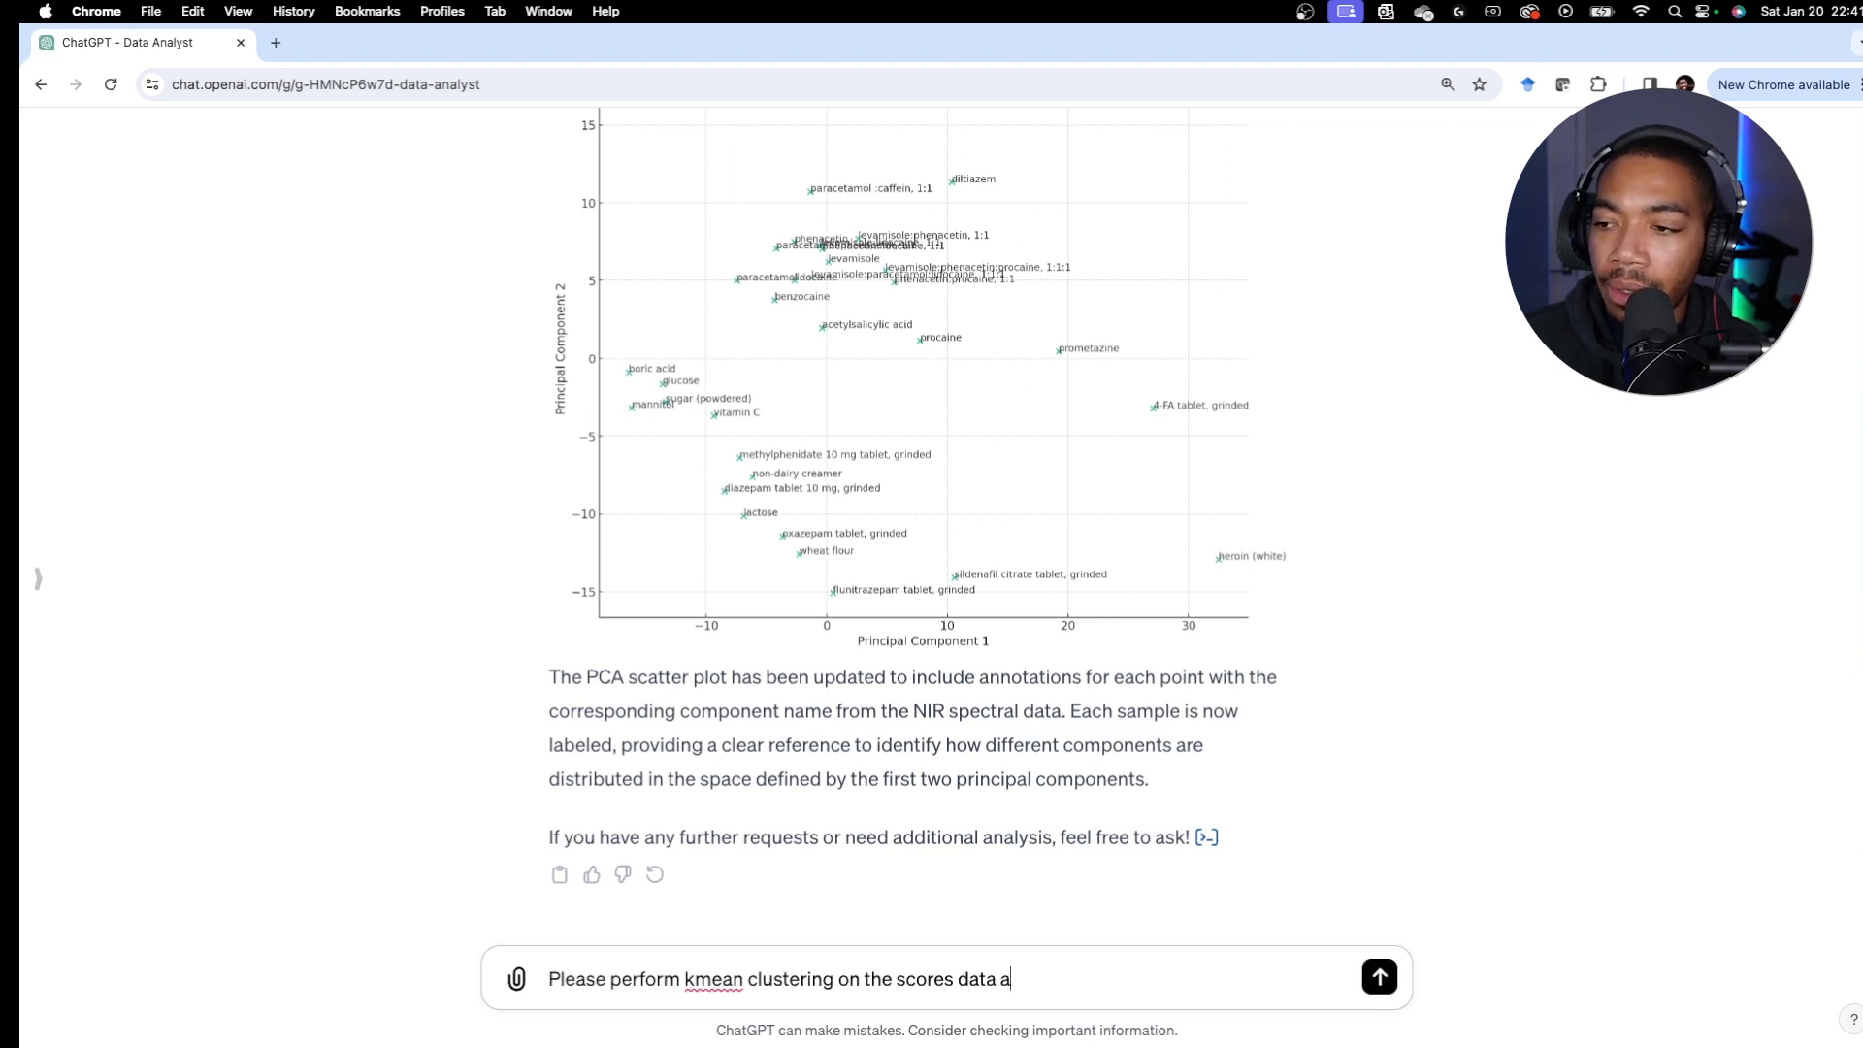
type("nd change the ")
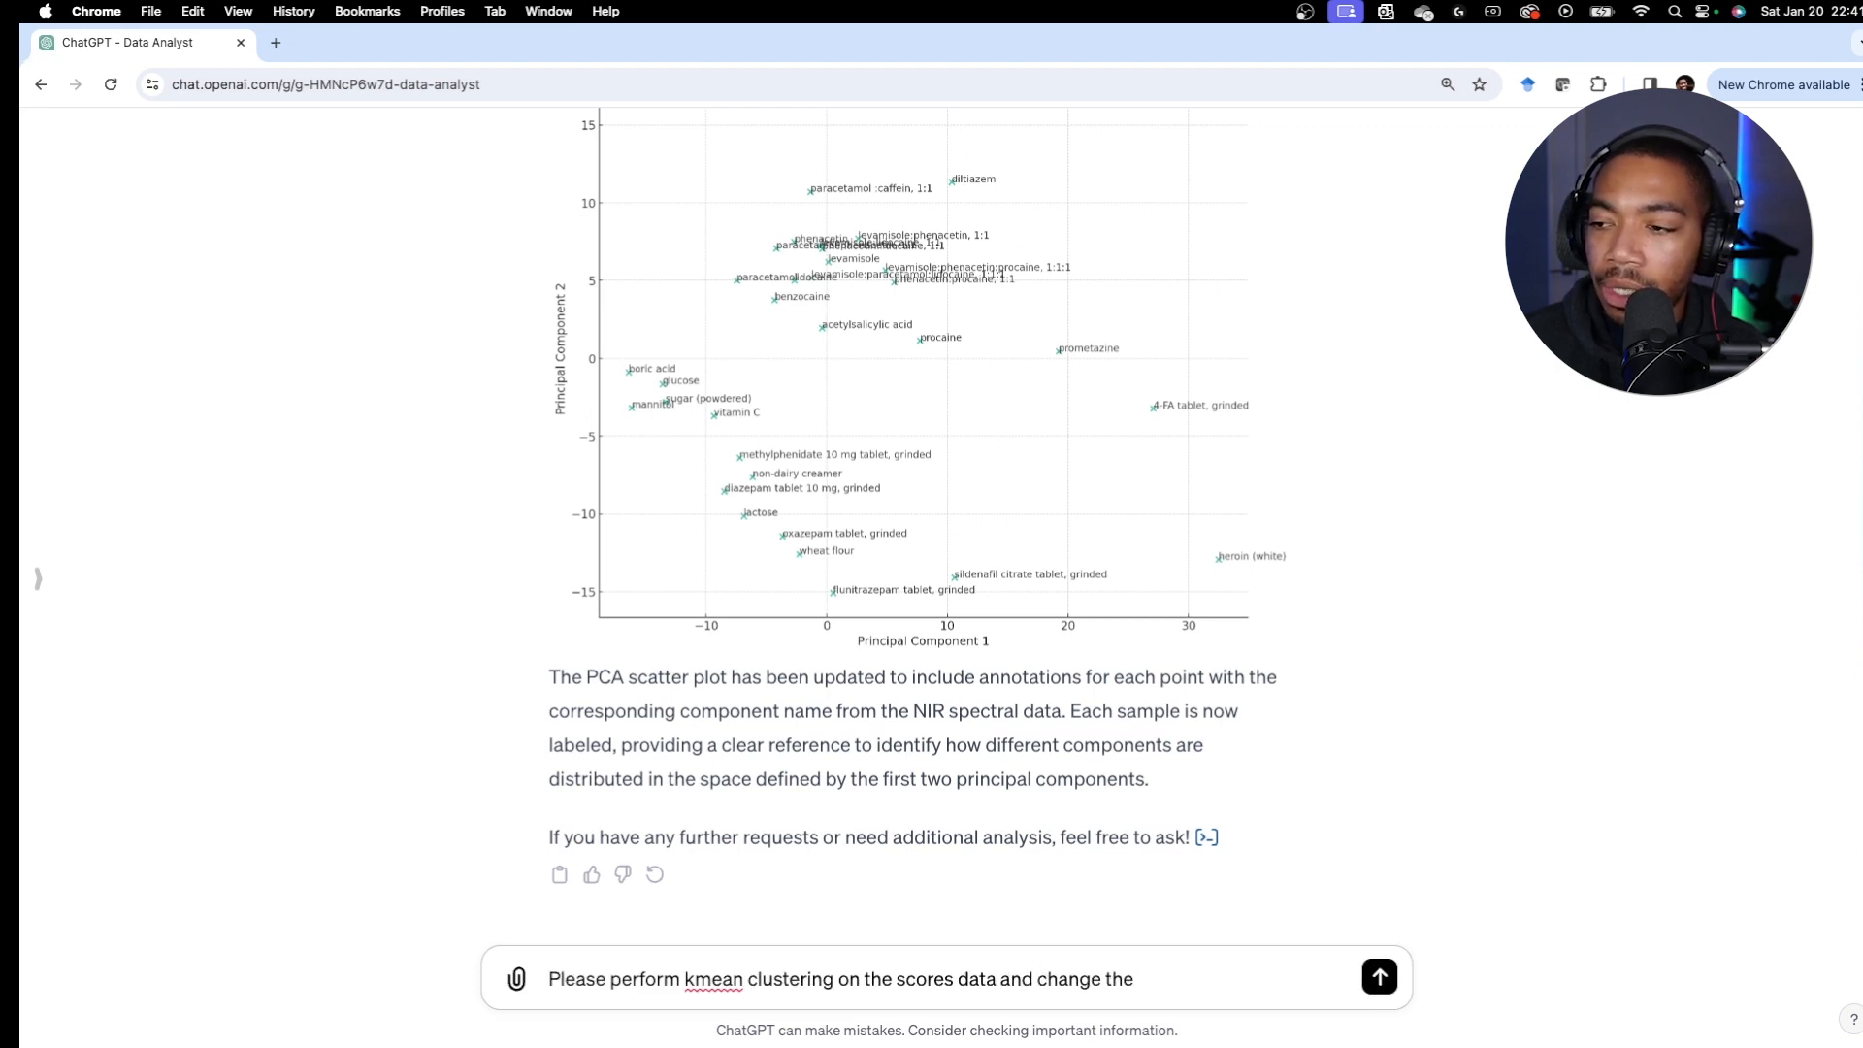
type("point color to the ")
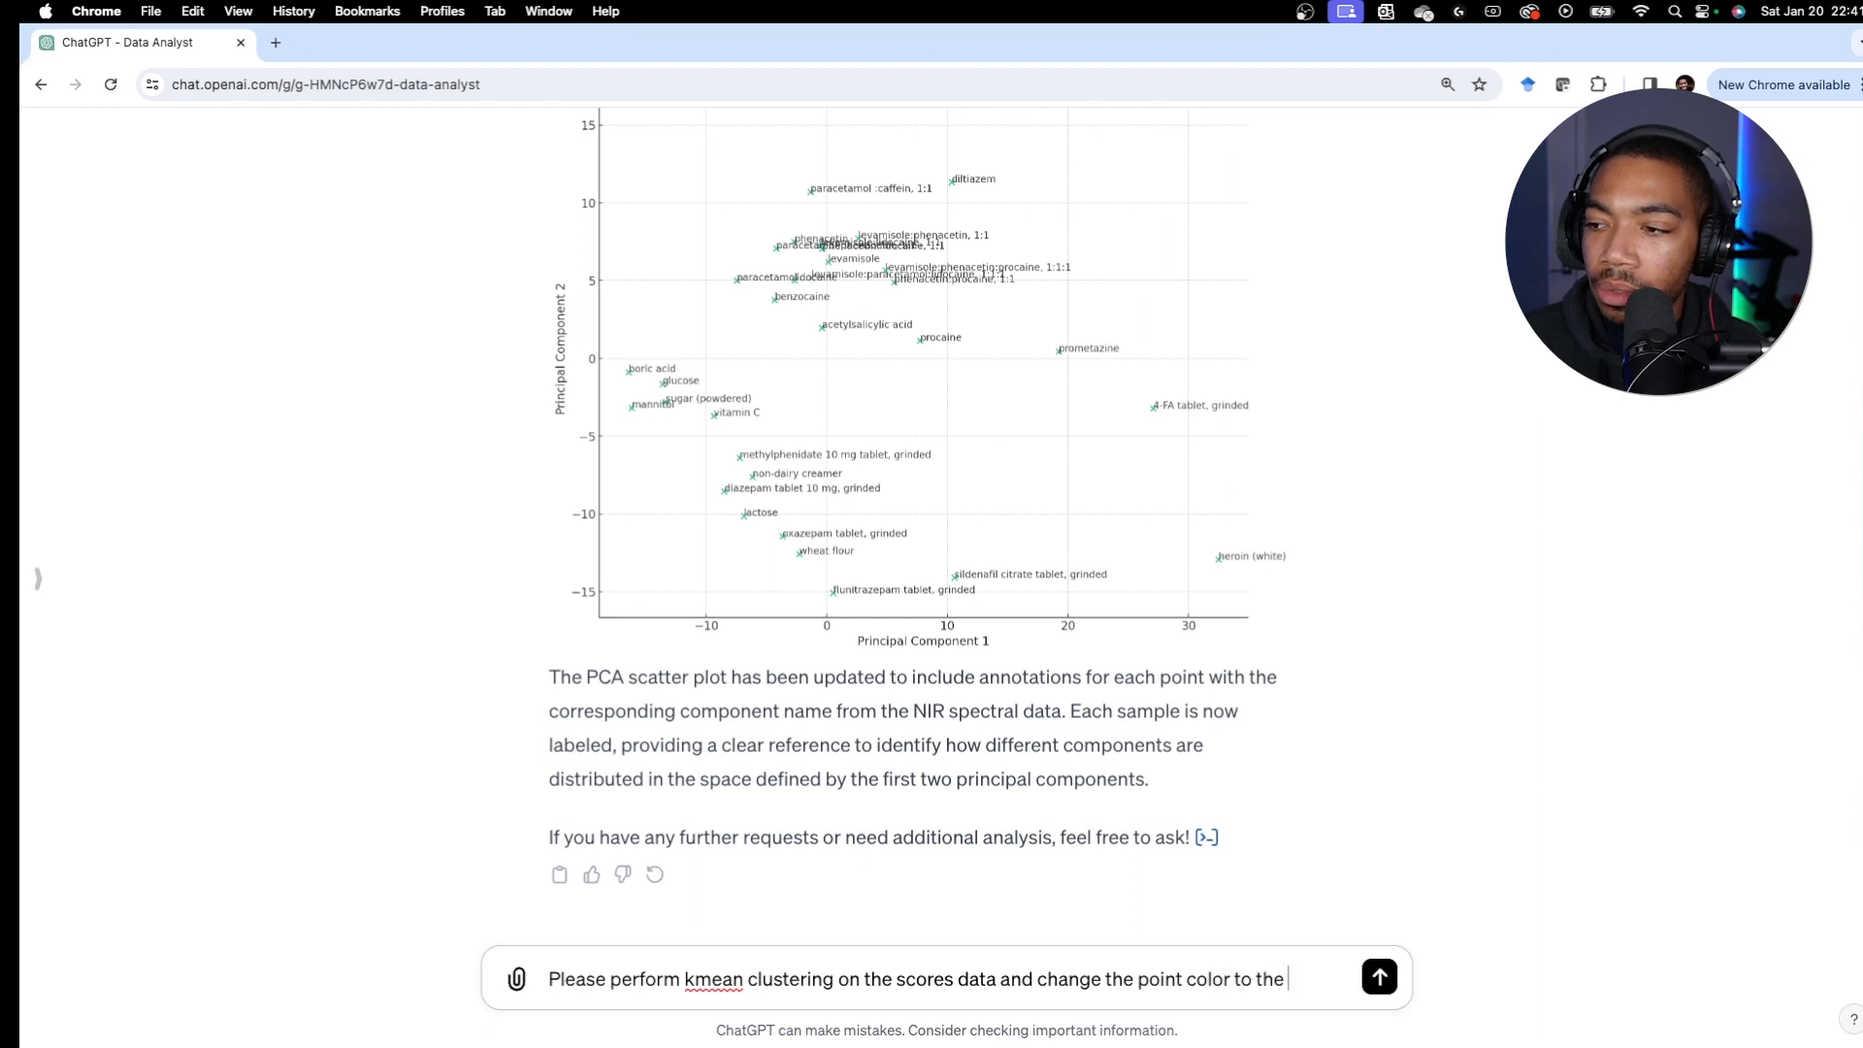
type("match the")
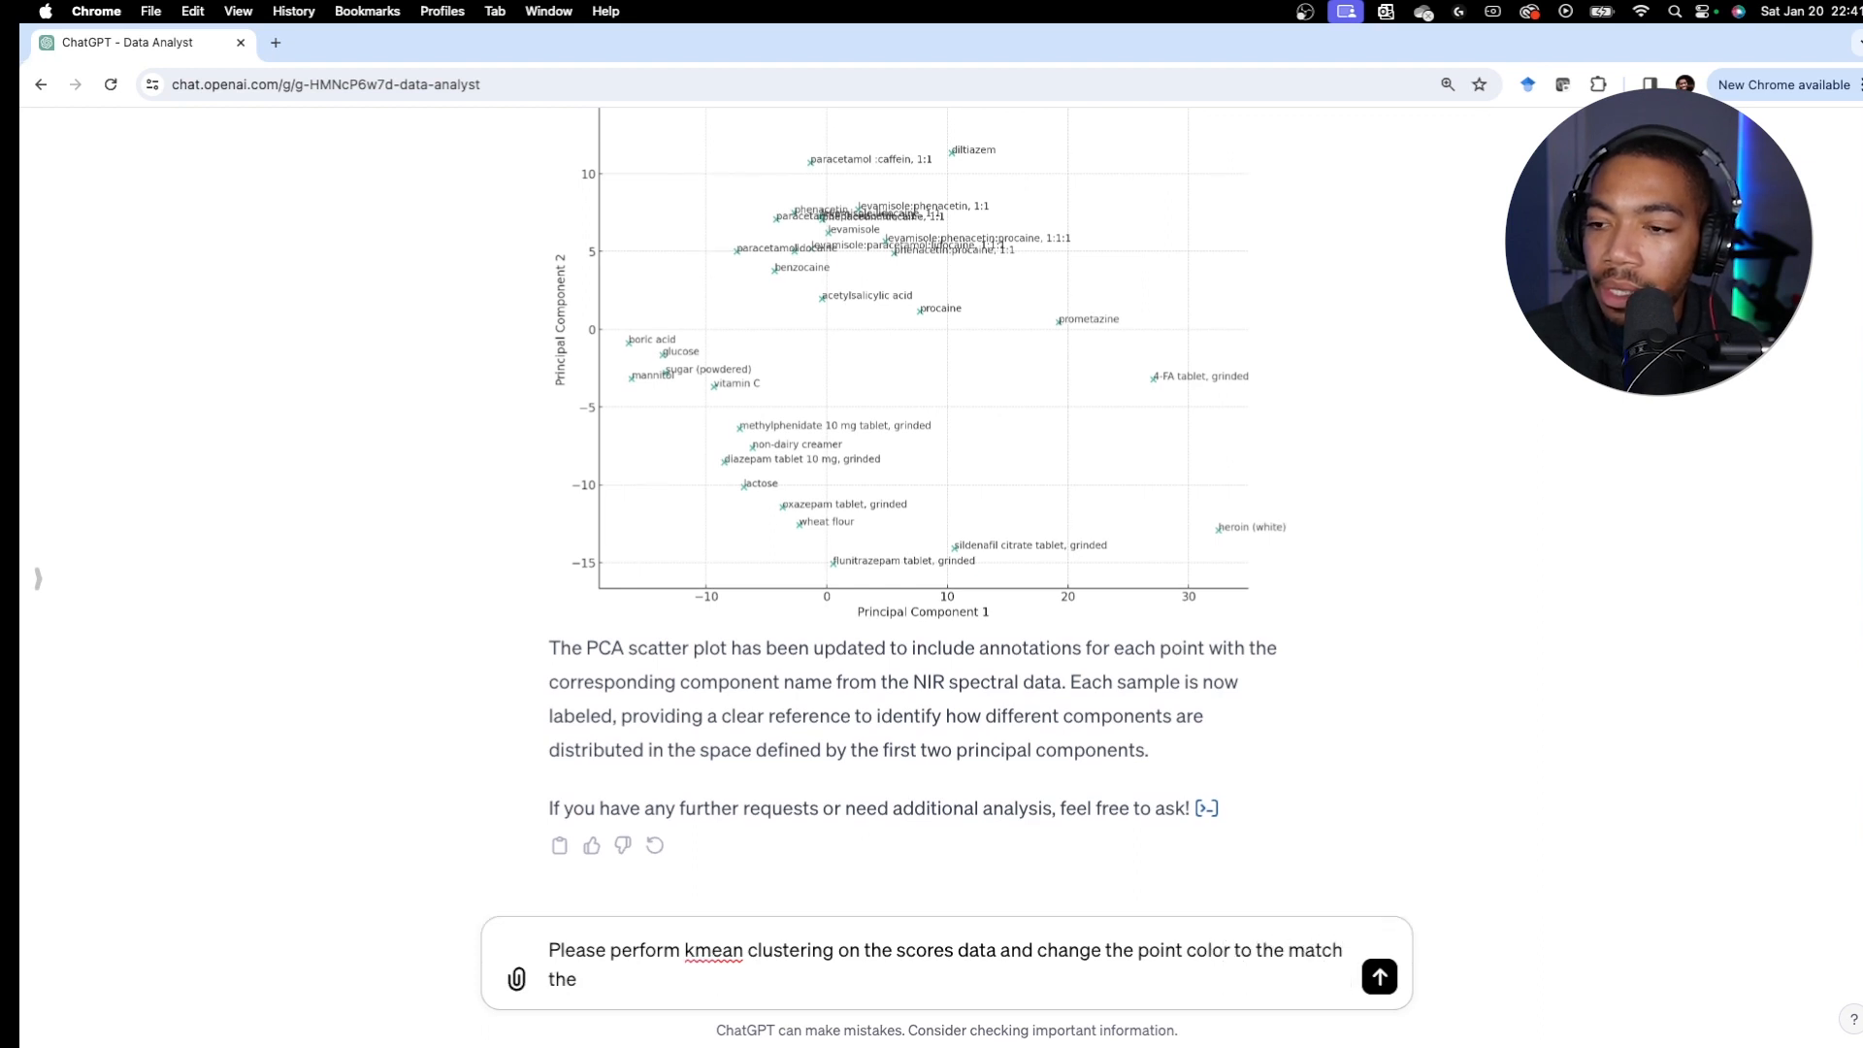
type(" kmeans group cluster.")
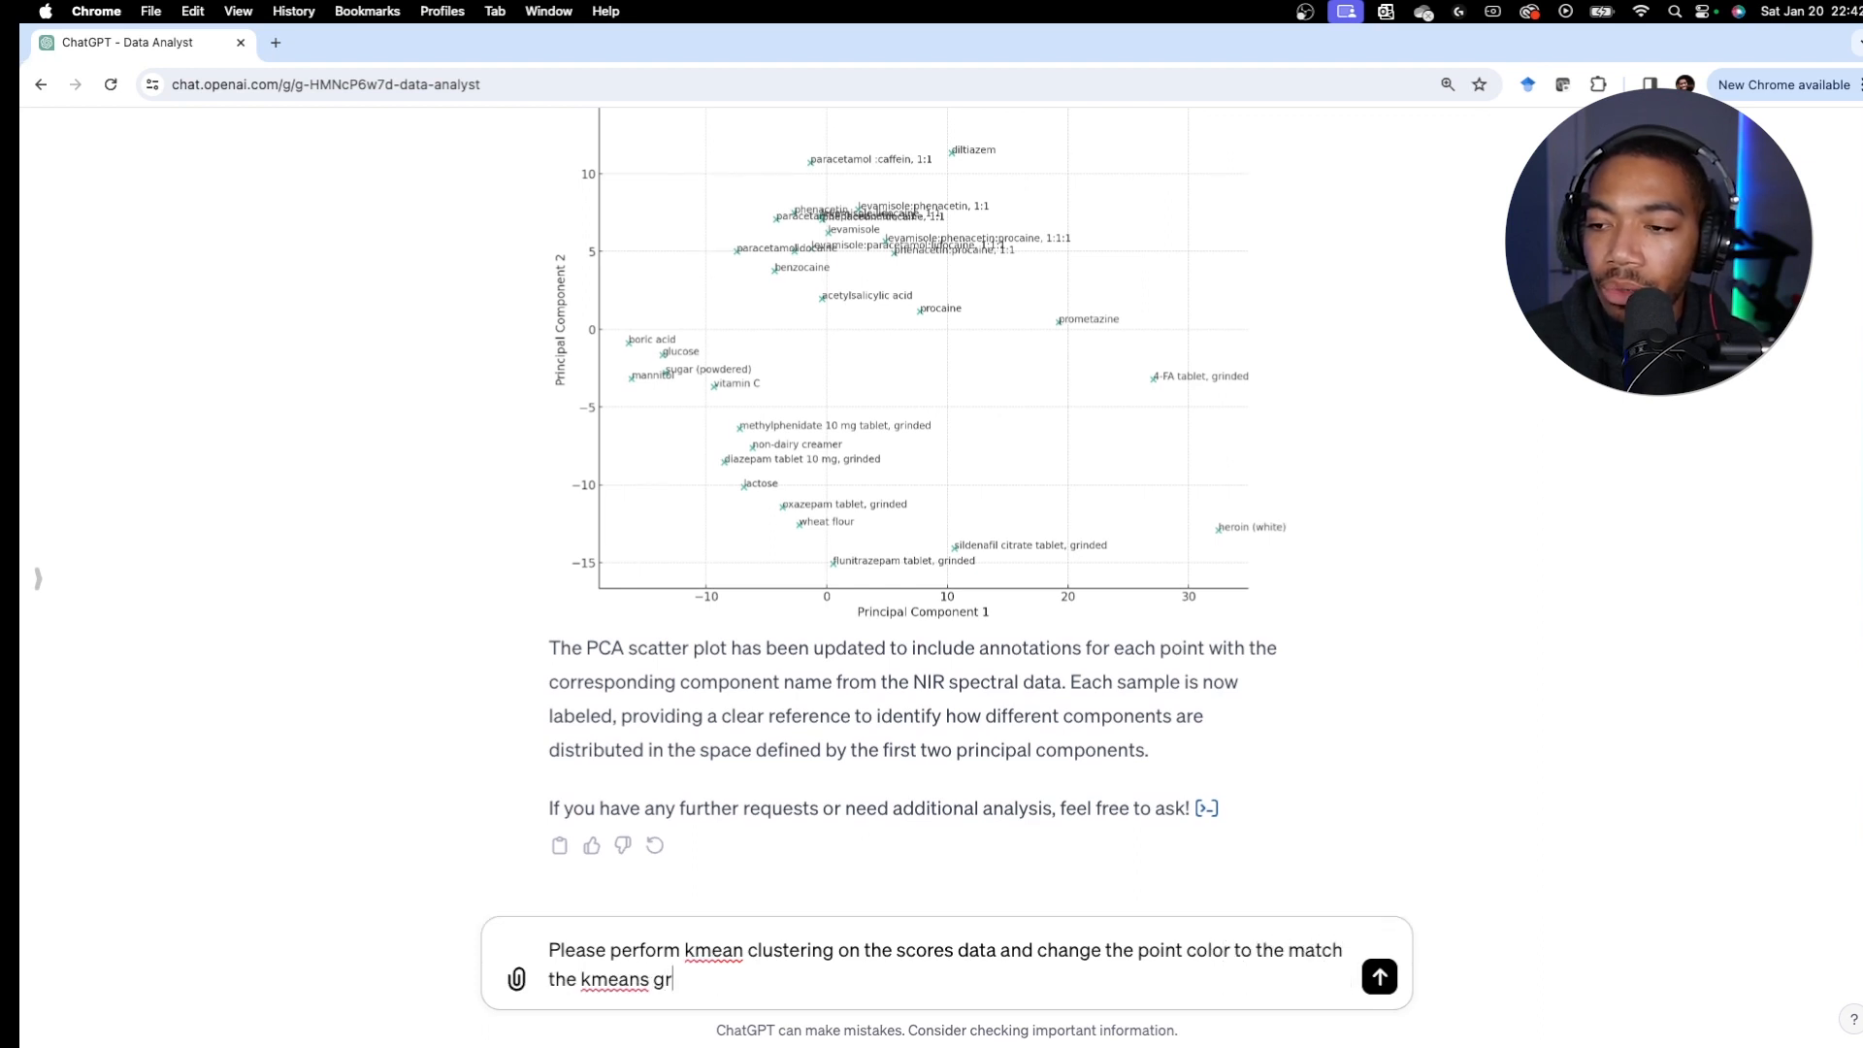
key("Return")
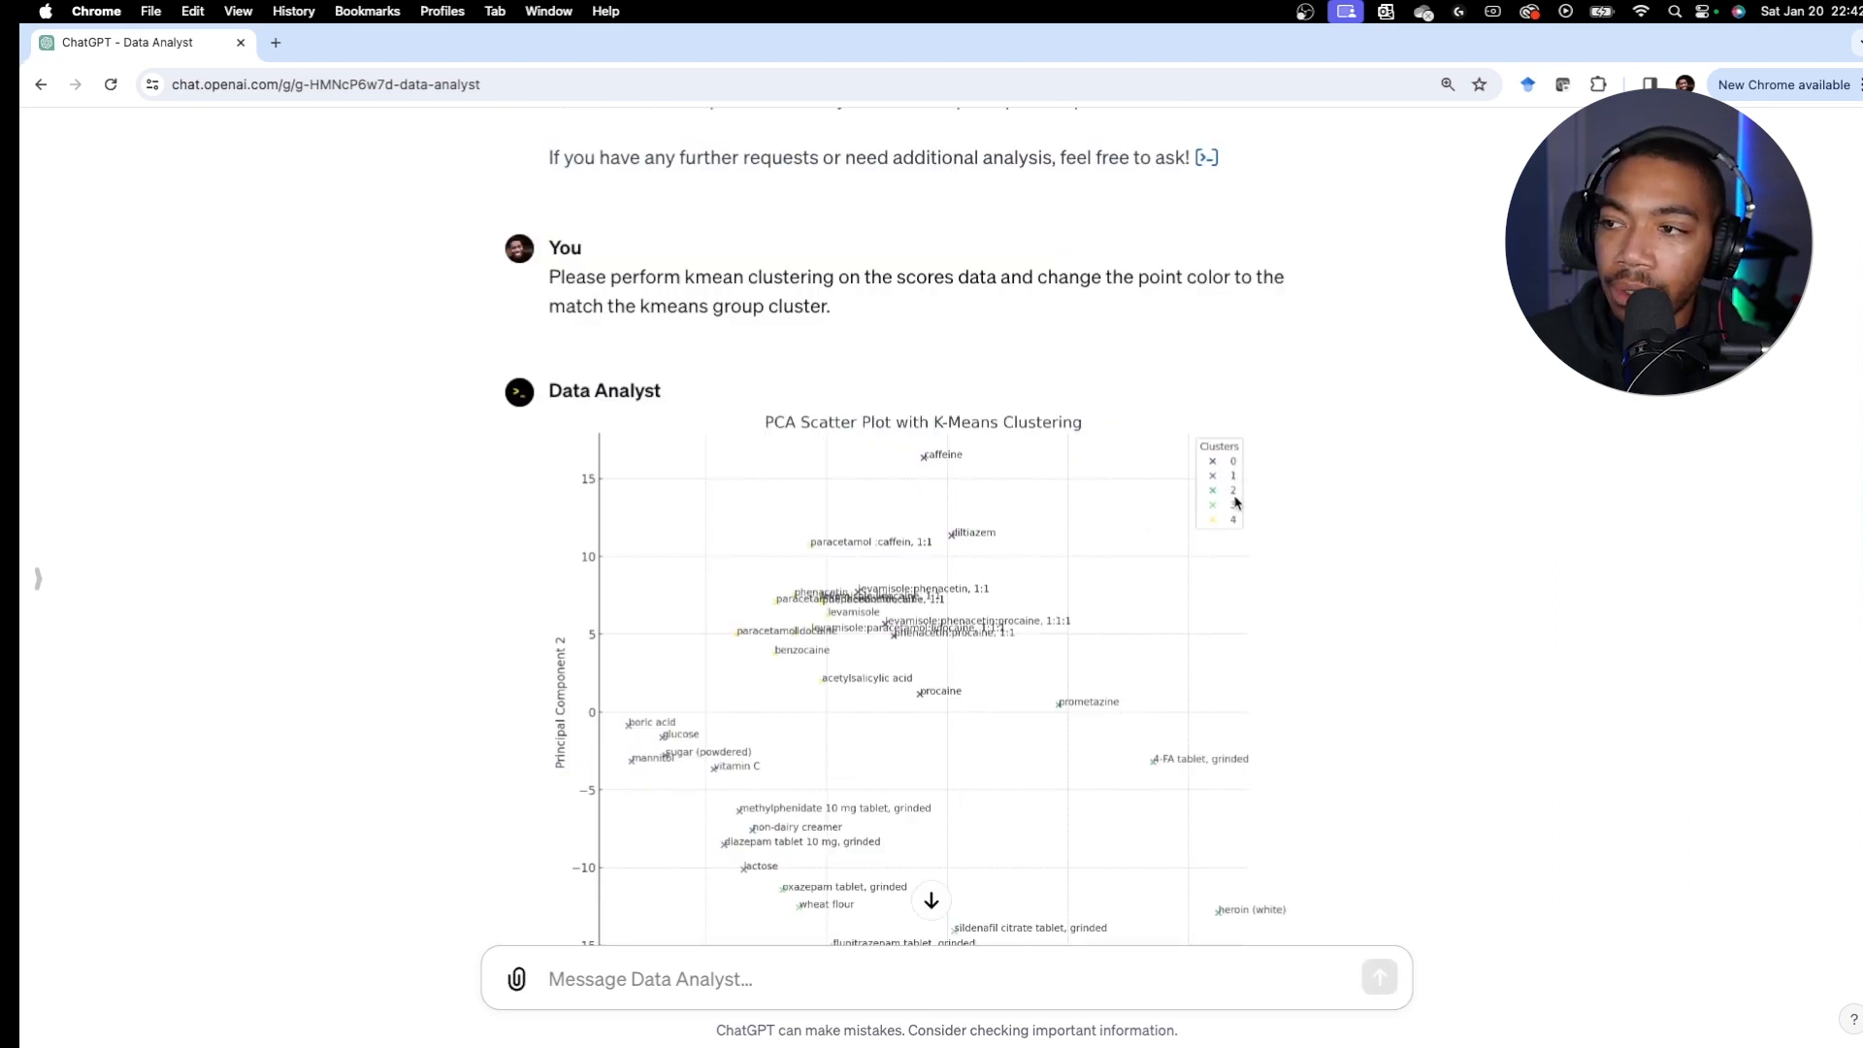
Step: Review the K-Means clustering scatter plot and ask "How did you determine the number for k in kmeans?"
scroll(1202, 582, "down", 2)
scroll(950, 898, "down", 1)
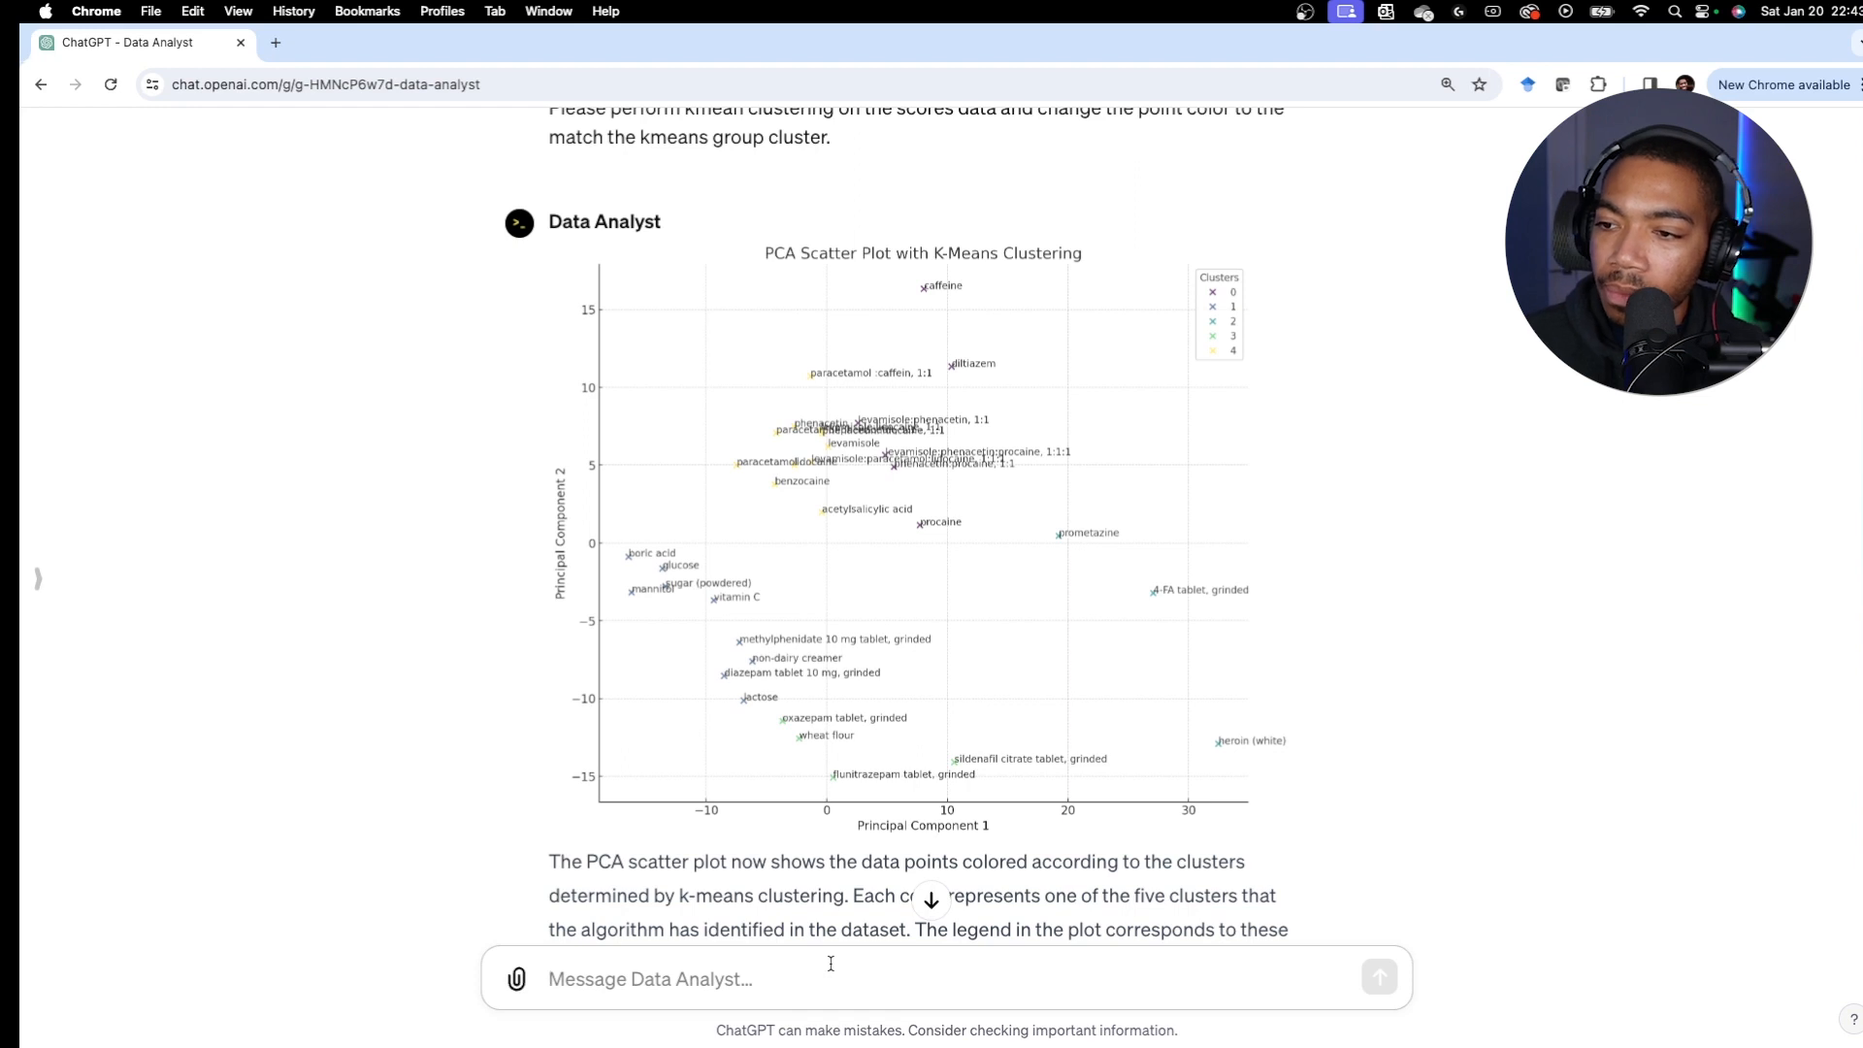
scroll(840, 923, "down", 3)
type("How")
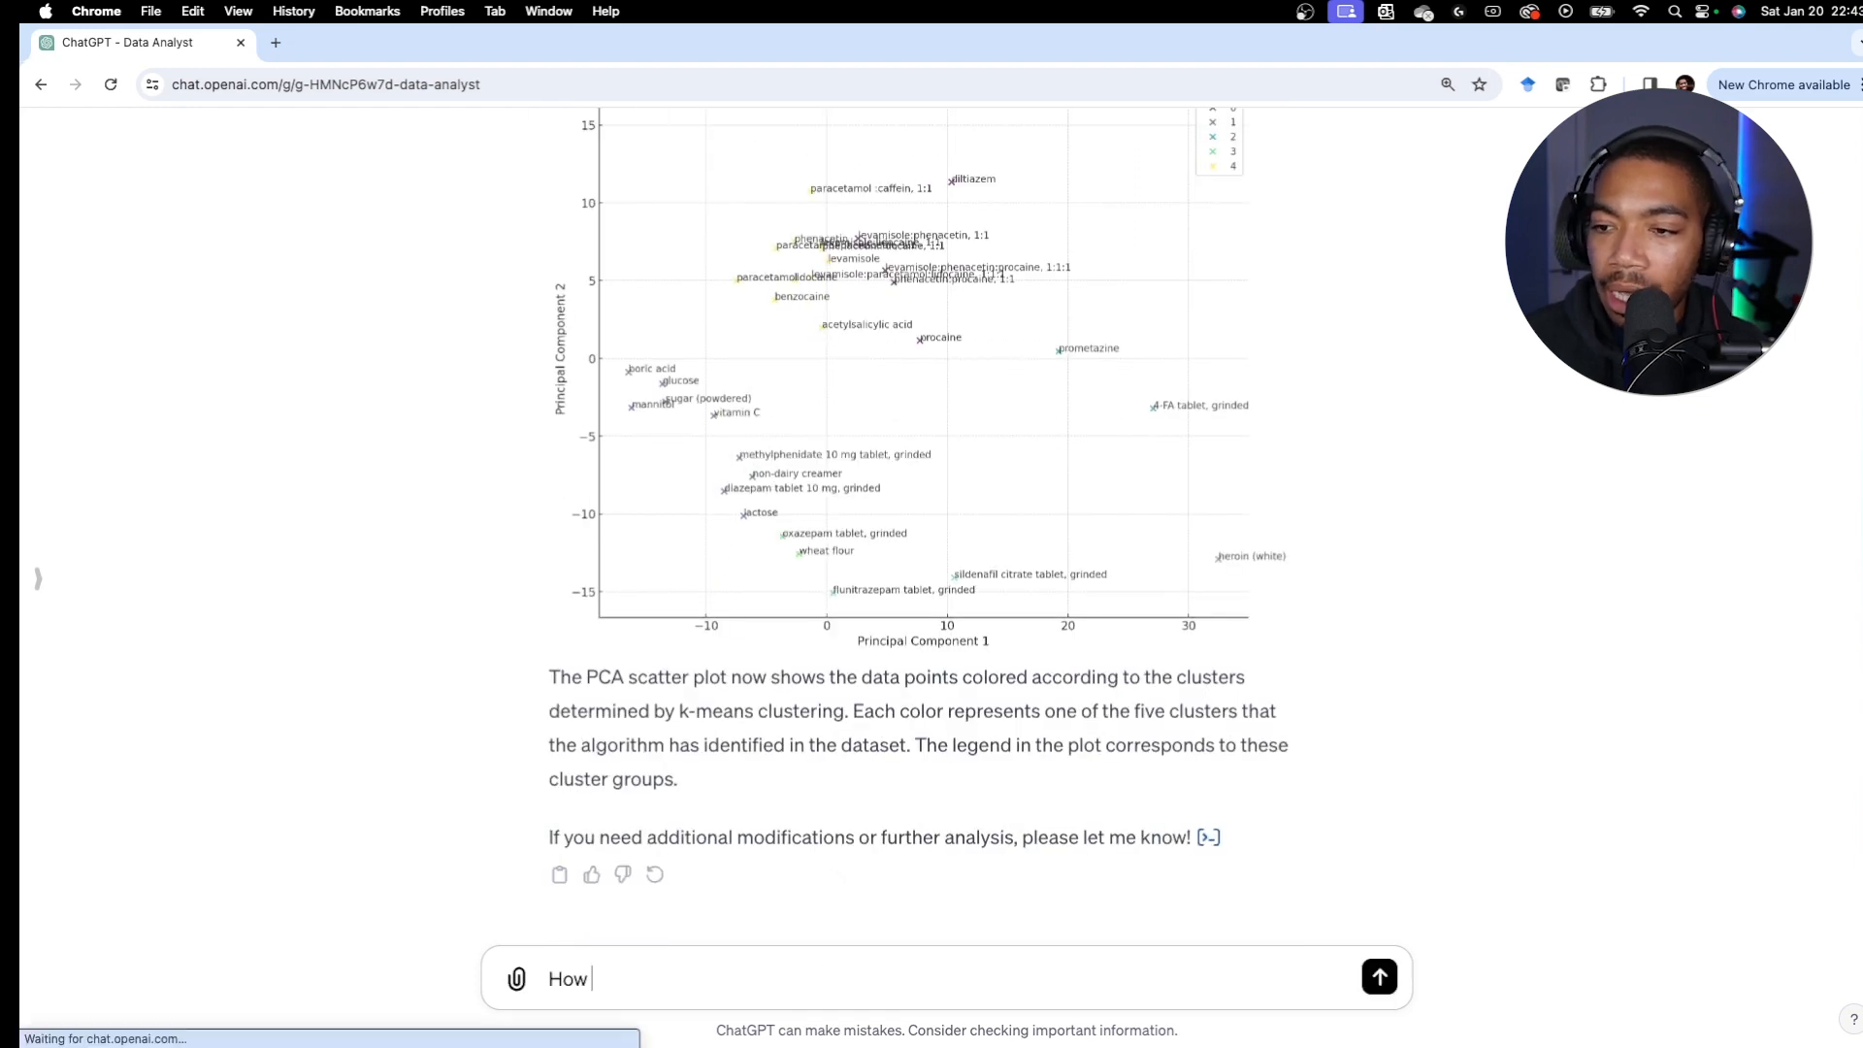
type(" did you determine th e")
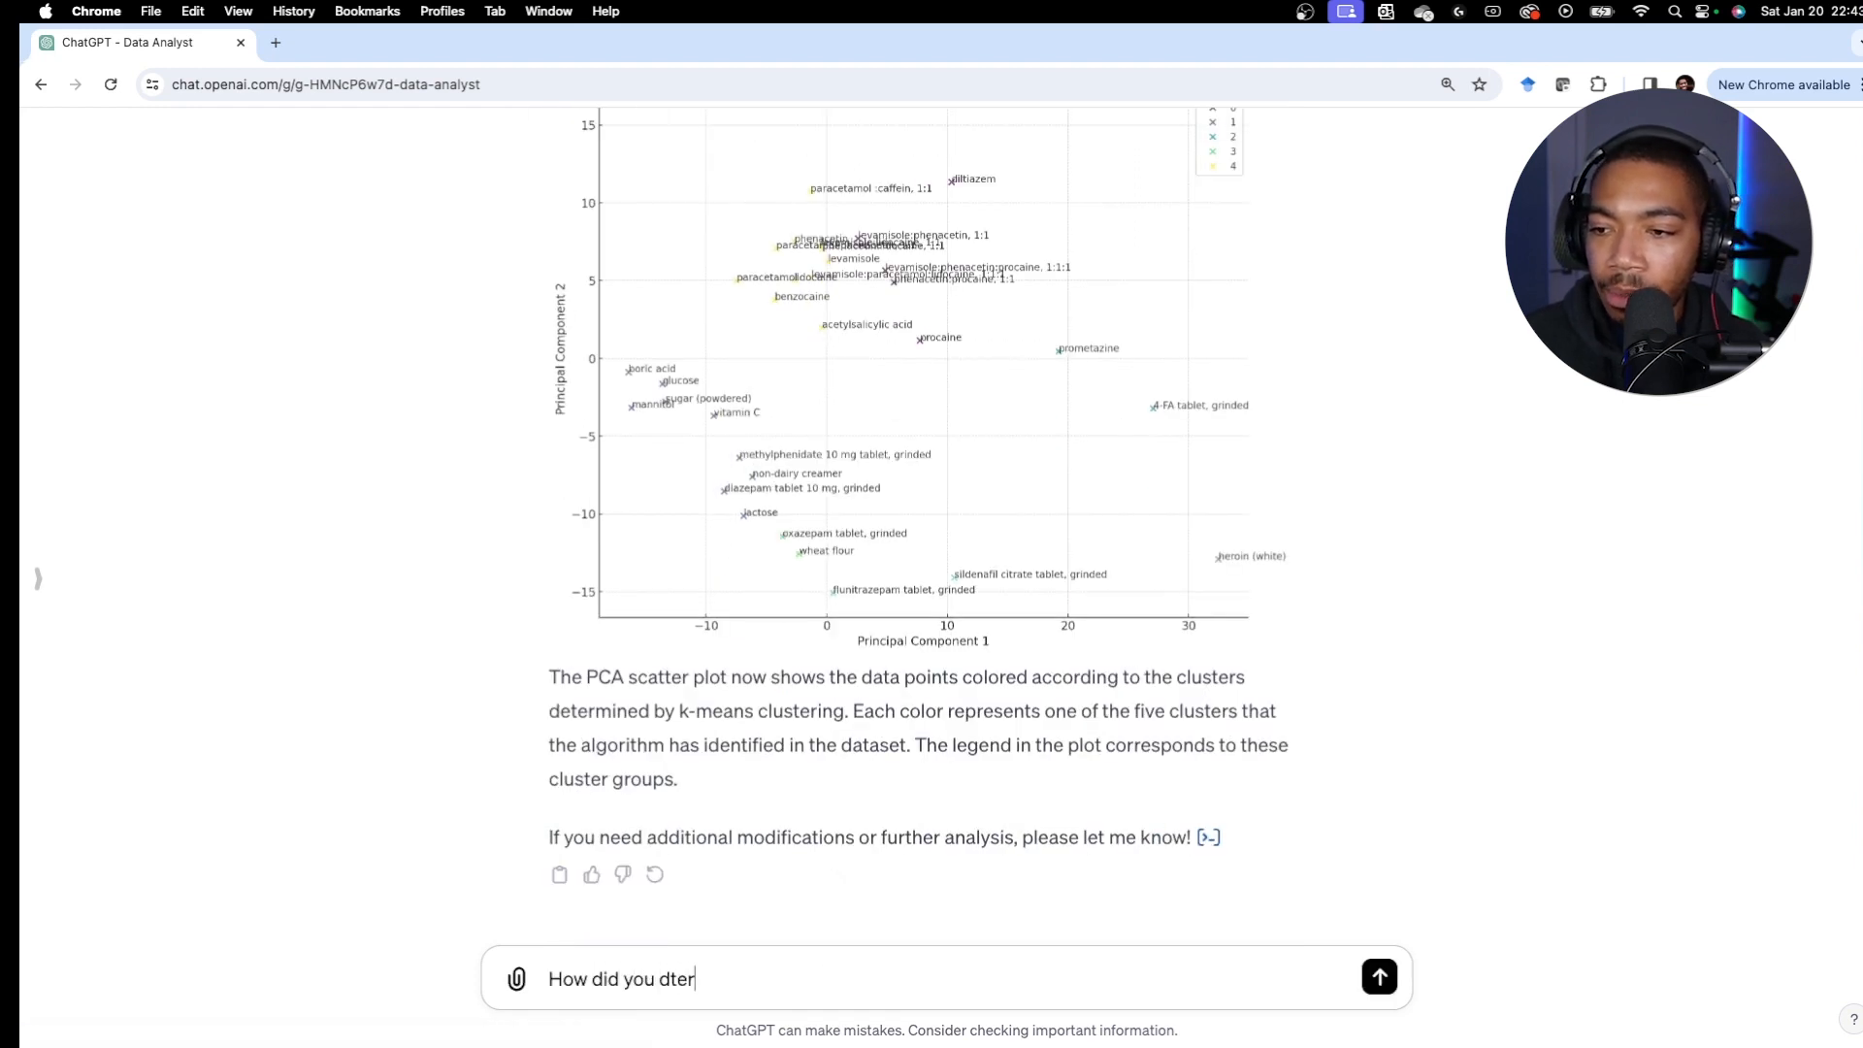
key("BackSpace")
key("BackSpace")
type("e number for ")
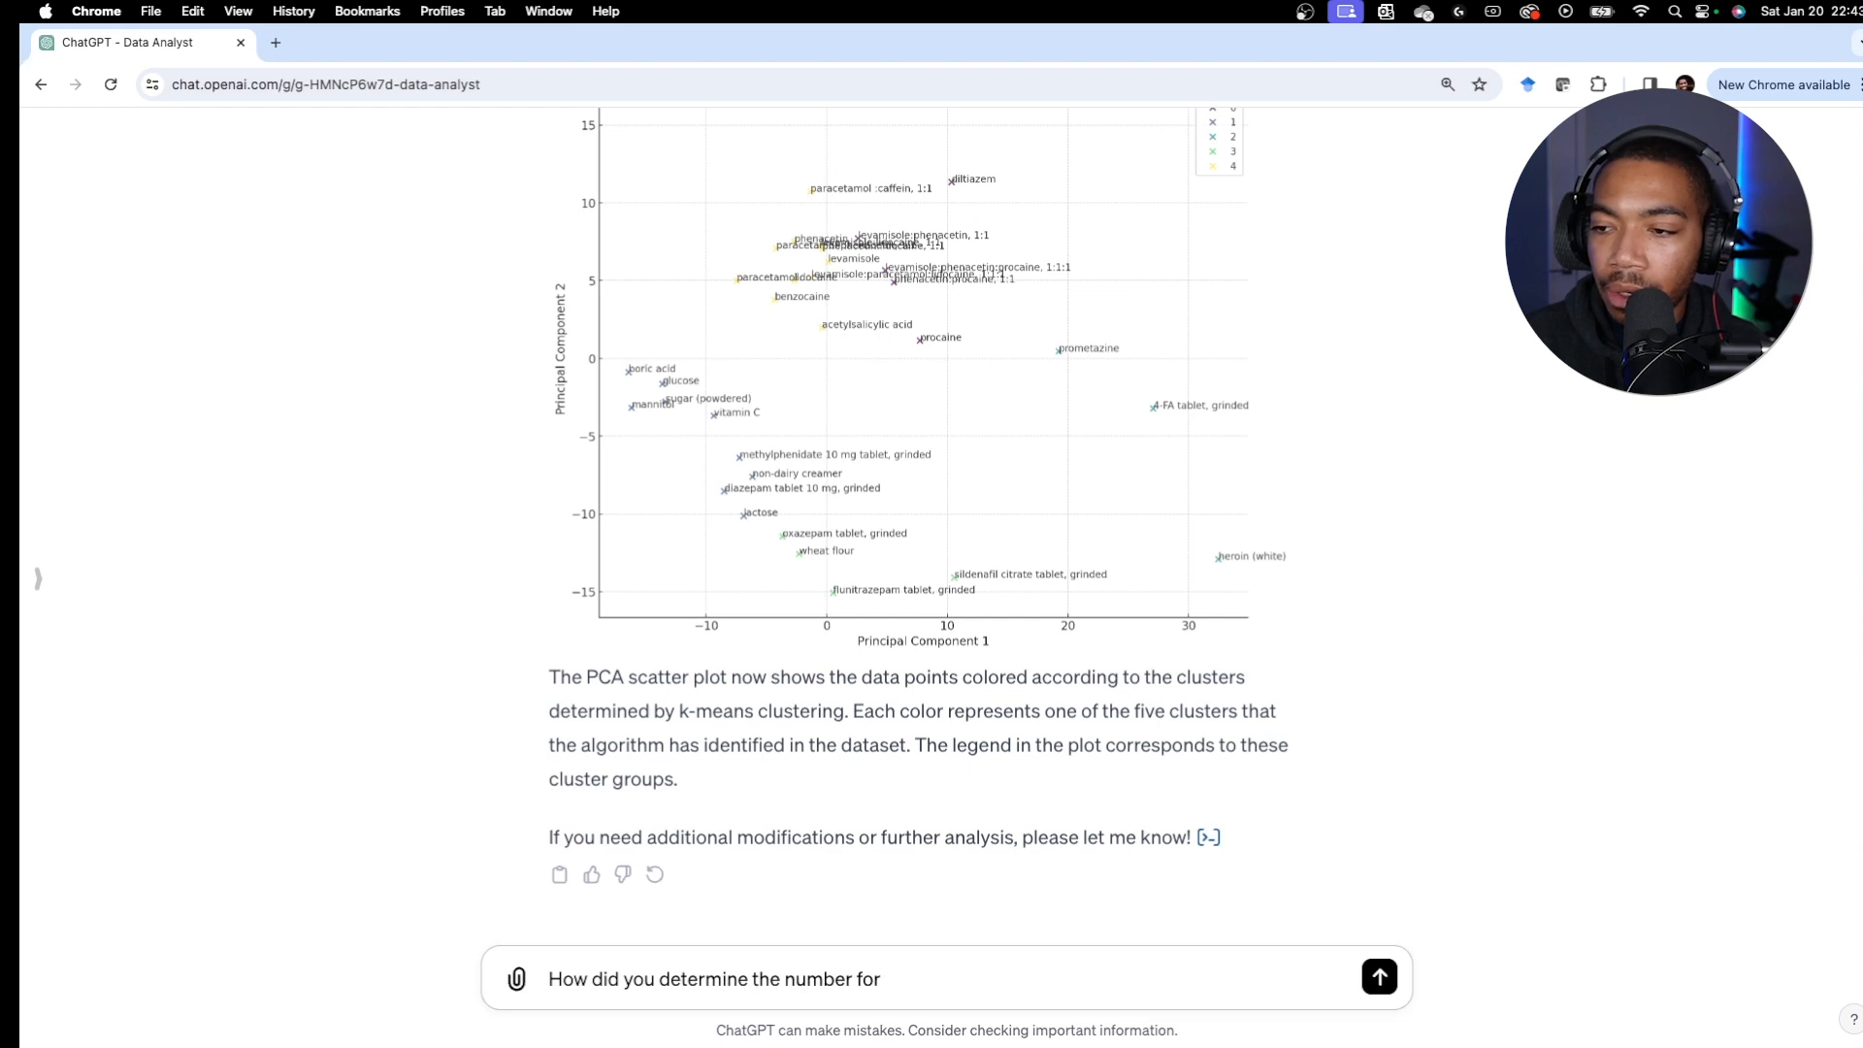
type("k in kmeans?")
key("Return")
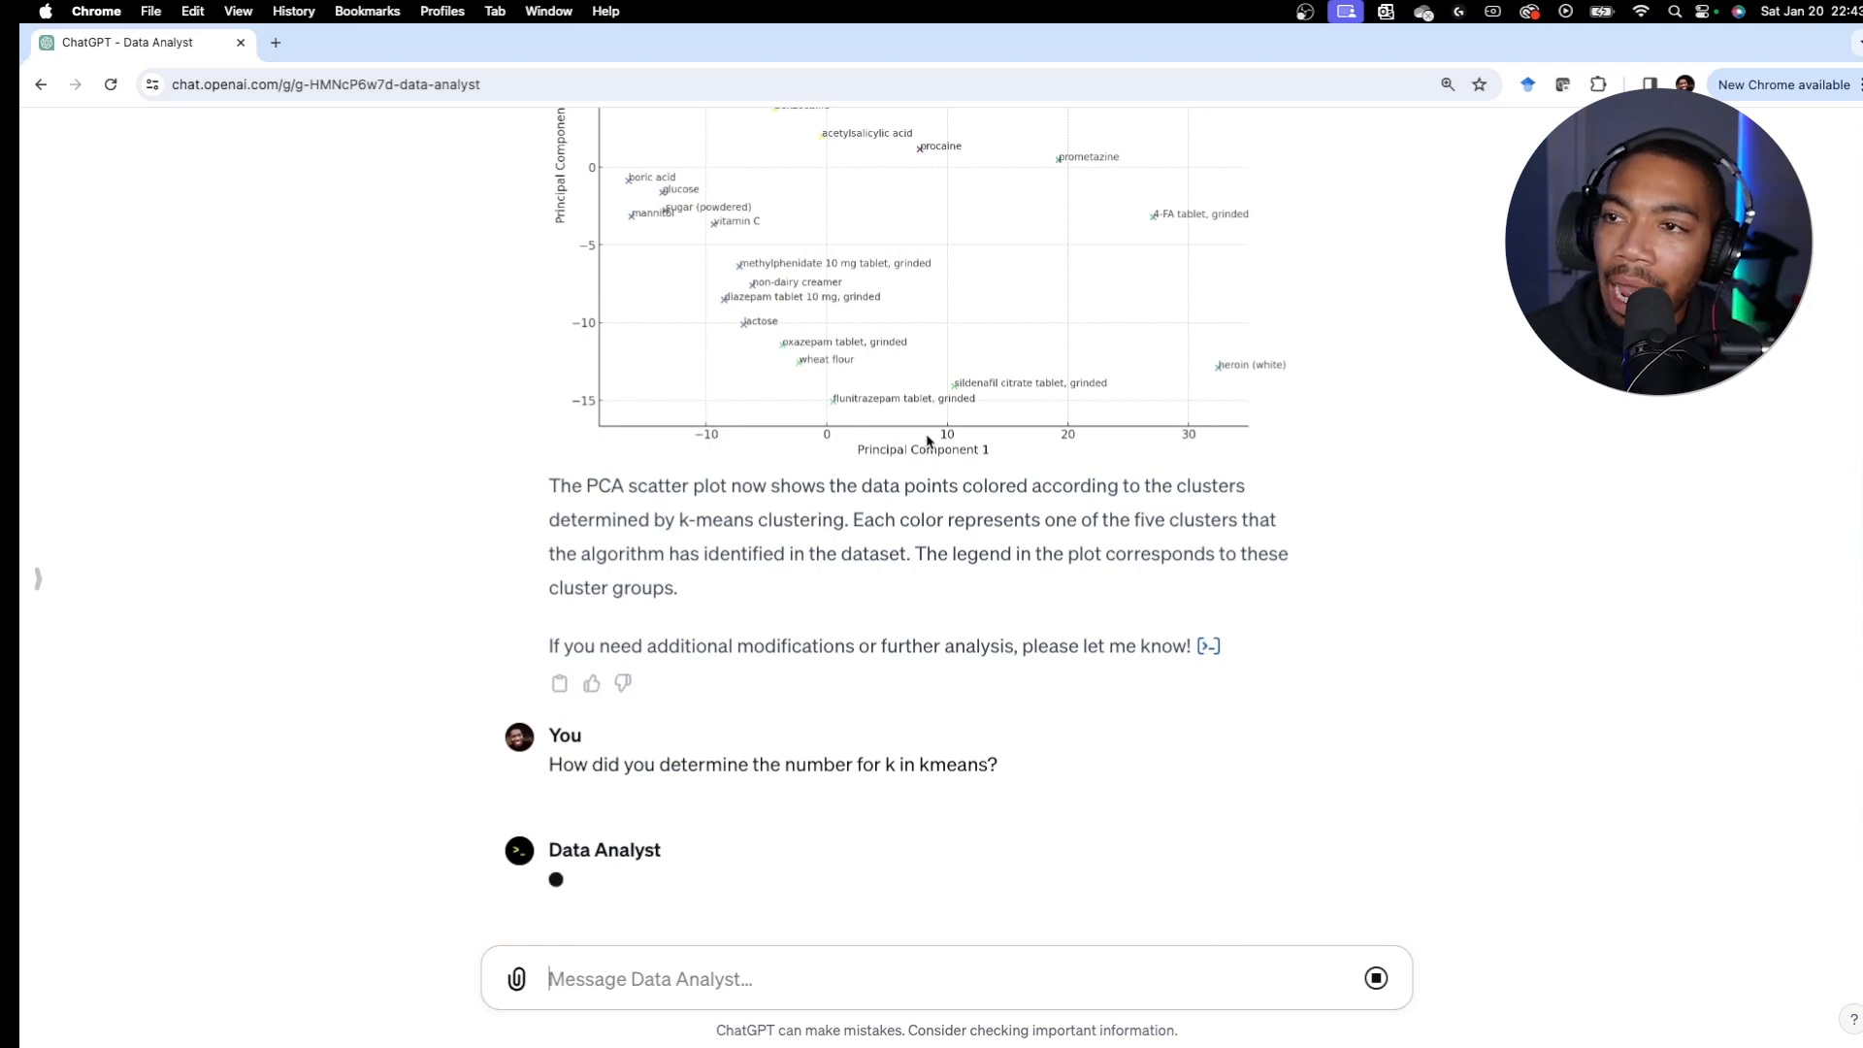
Step: Review the suggested methods for choosing k and reply "yes, lets determine the optimal number. use the Silhouette Analysis"
scroll(1054, 561, "up", 3)
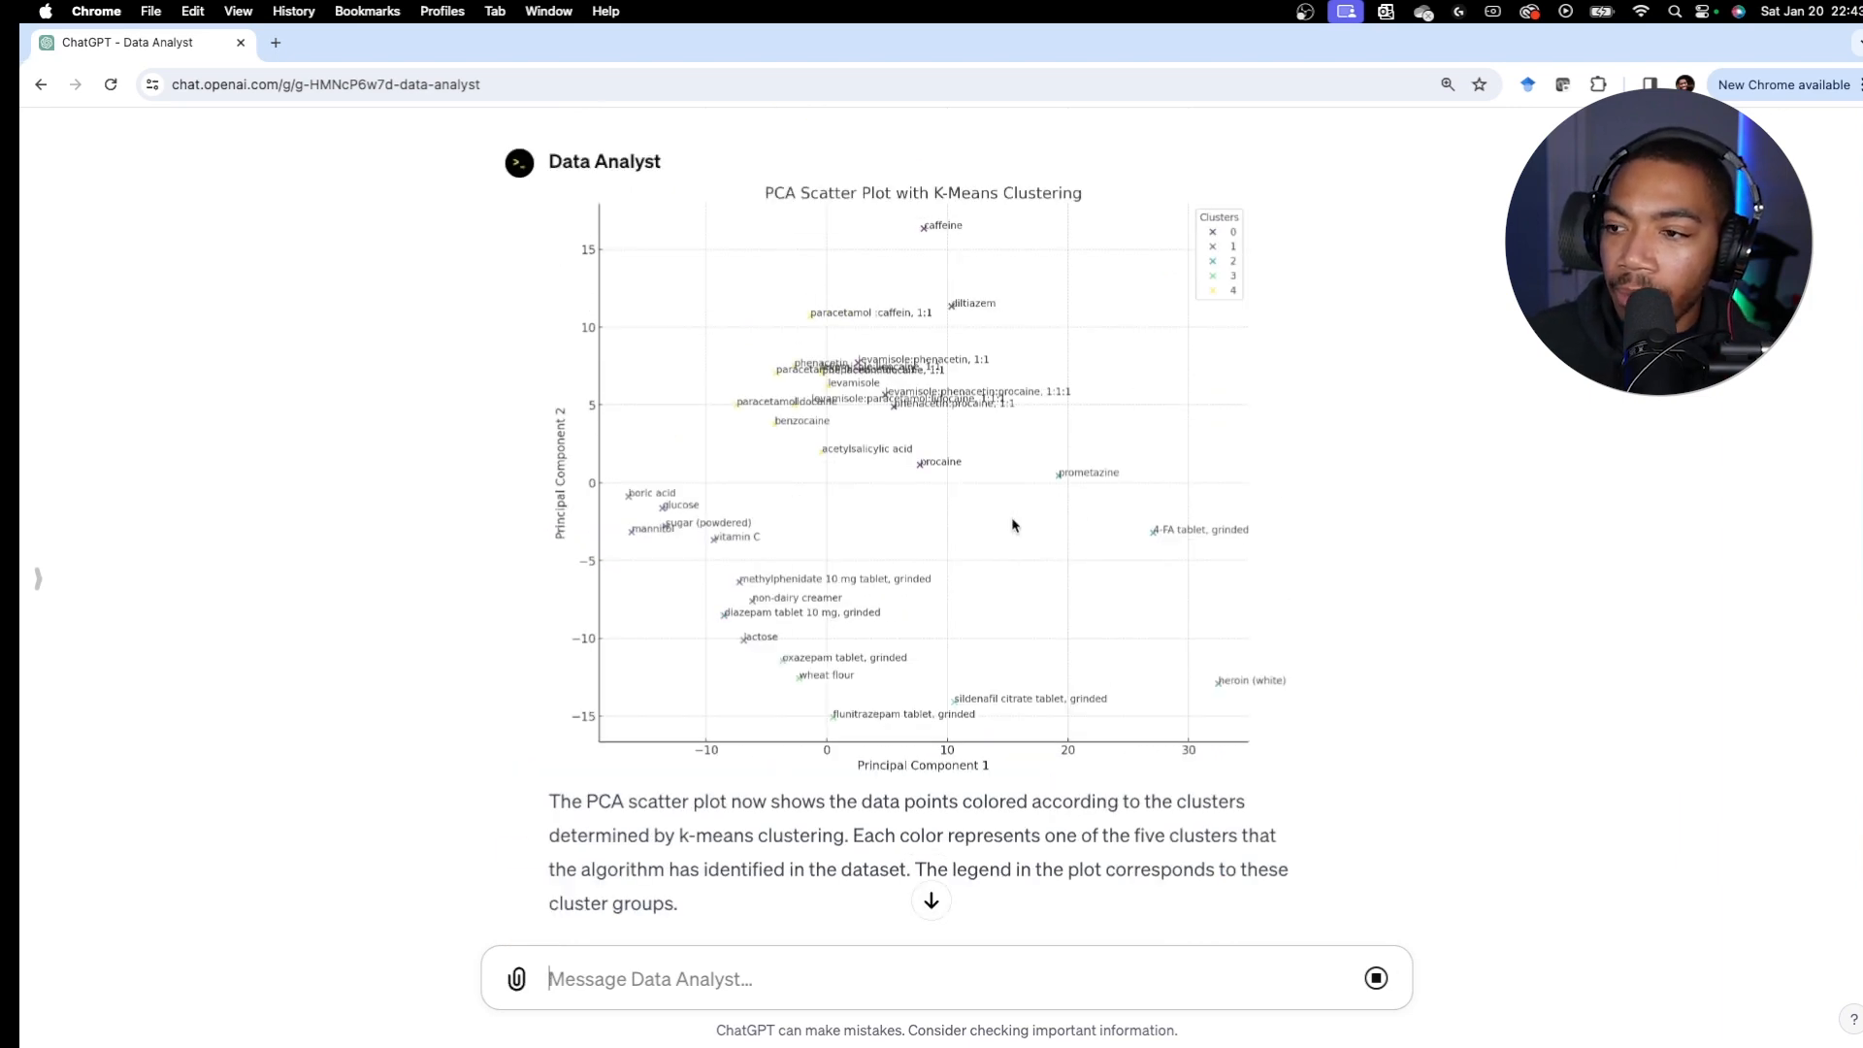
scroll(1012, 525, "down", 3)
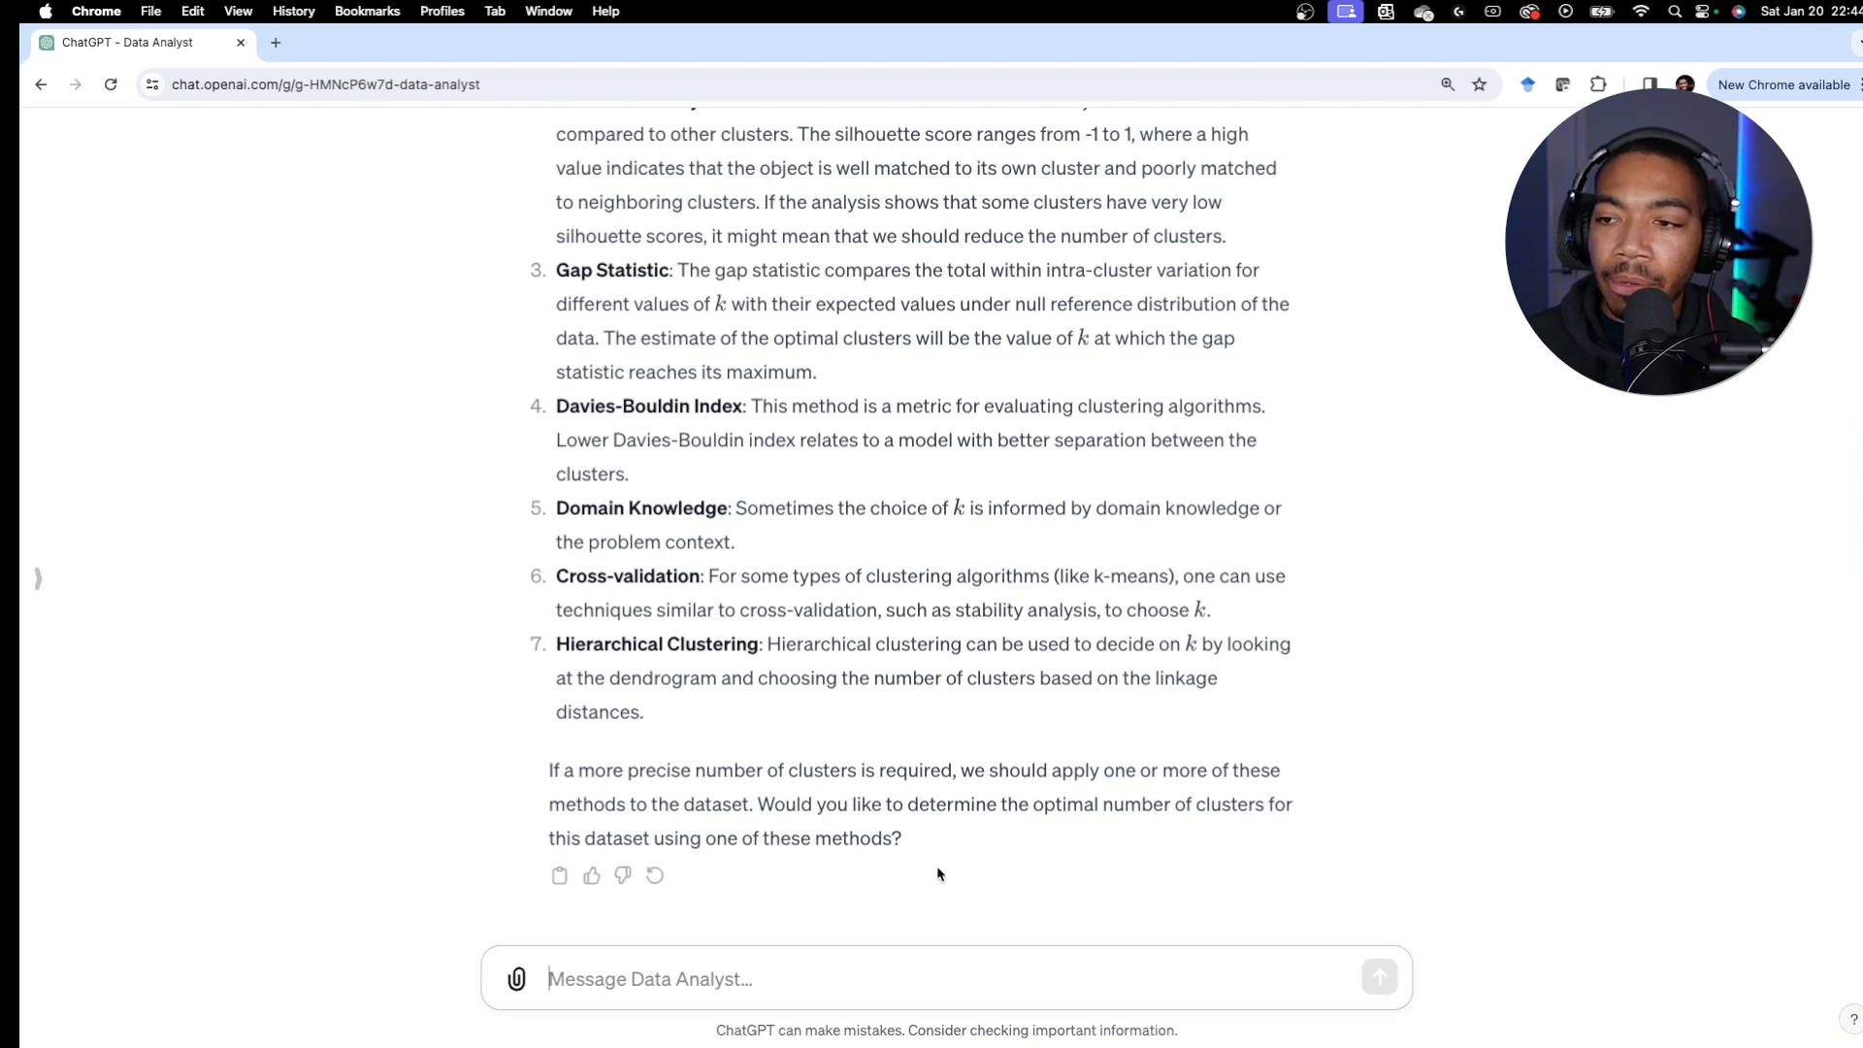
type("yes ")
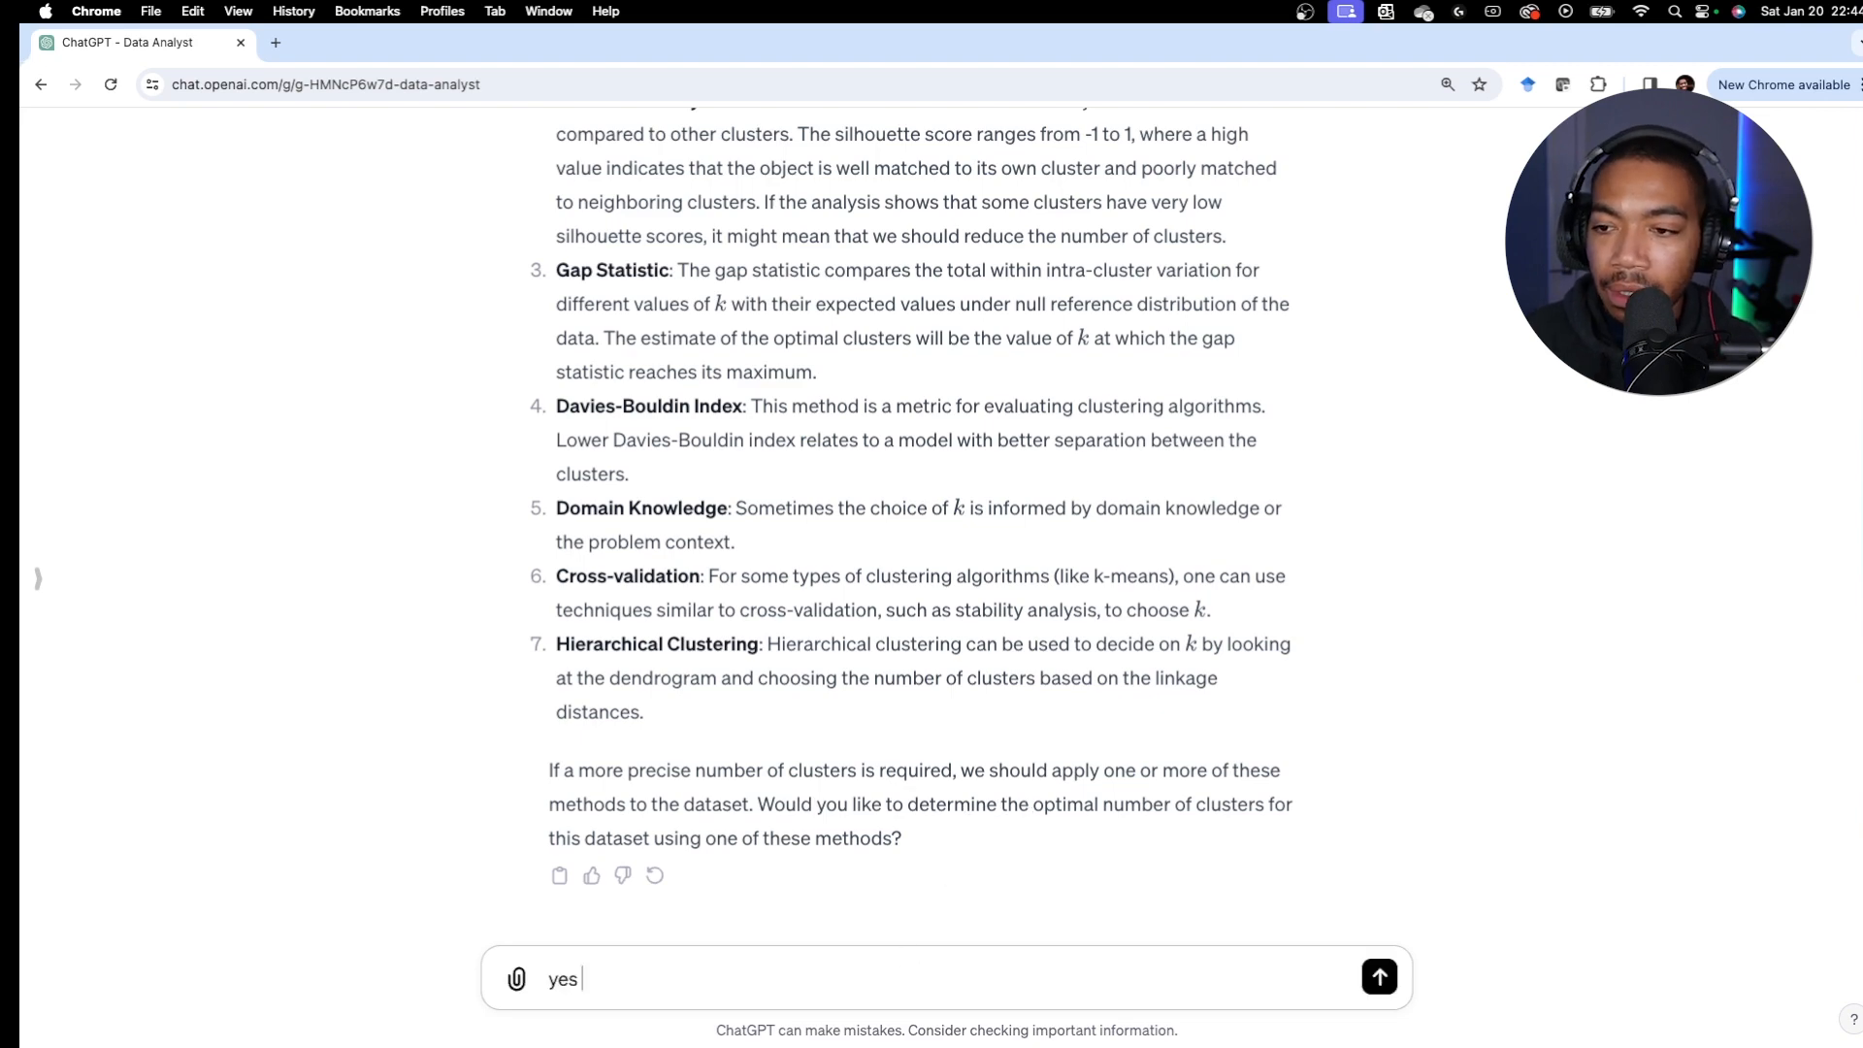
type(", lets determine the optimal number")
scroll(954, 212, "up", 1)
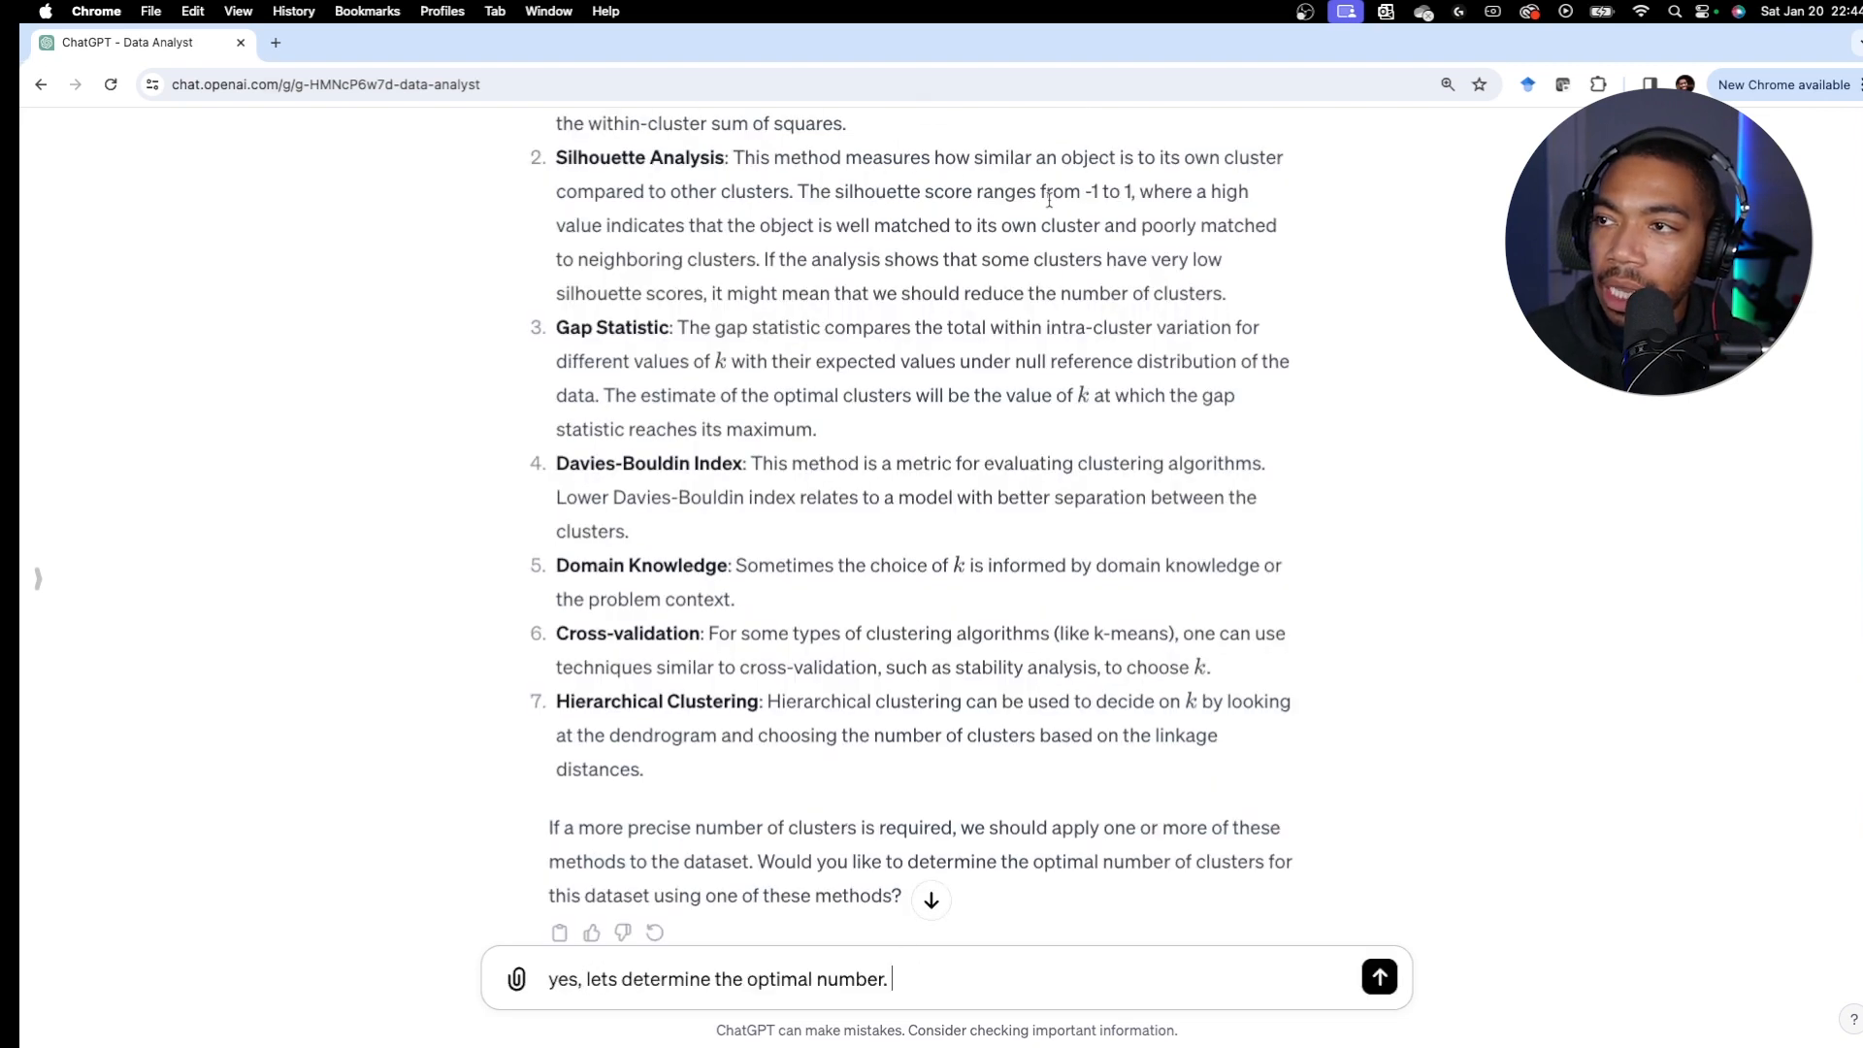
type(".")
scroll(954, 213, "up", 1)
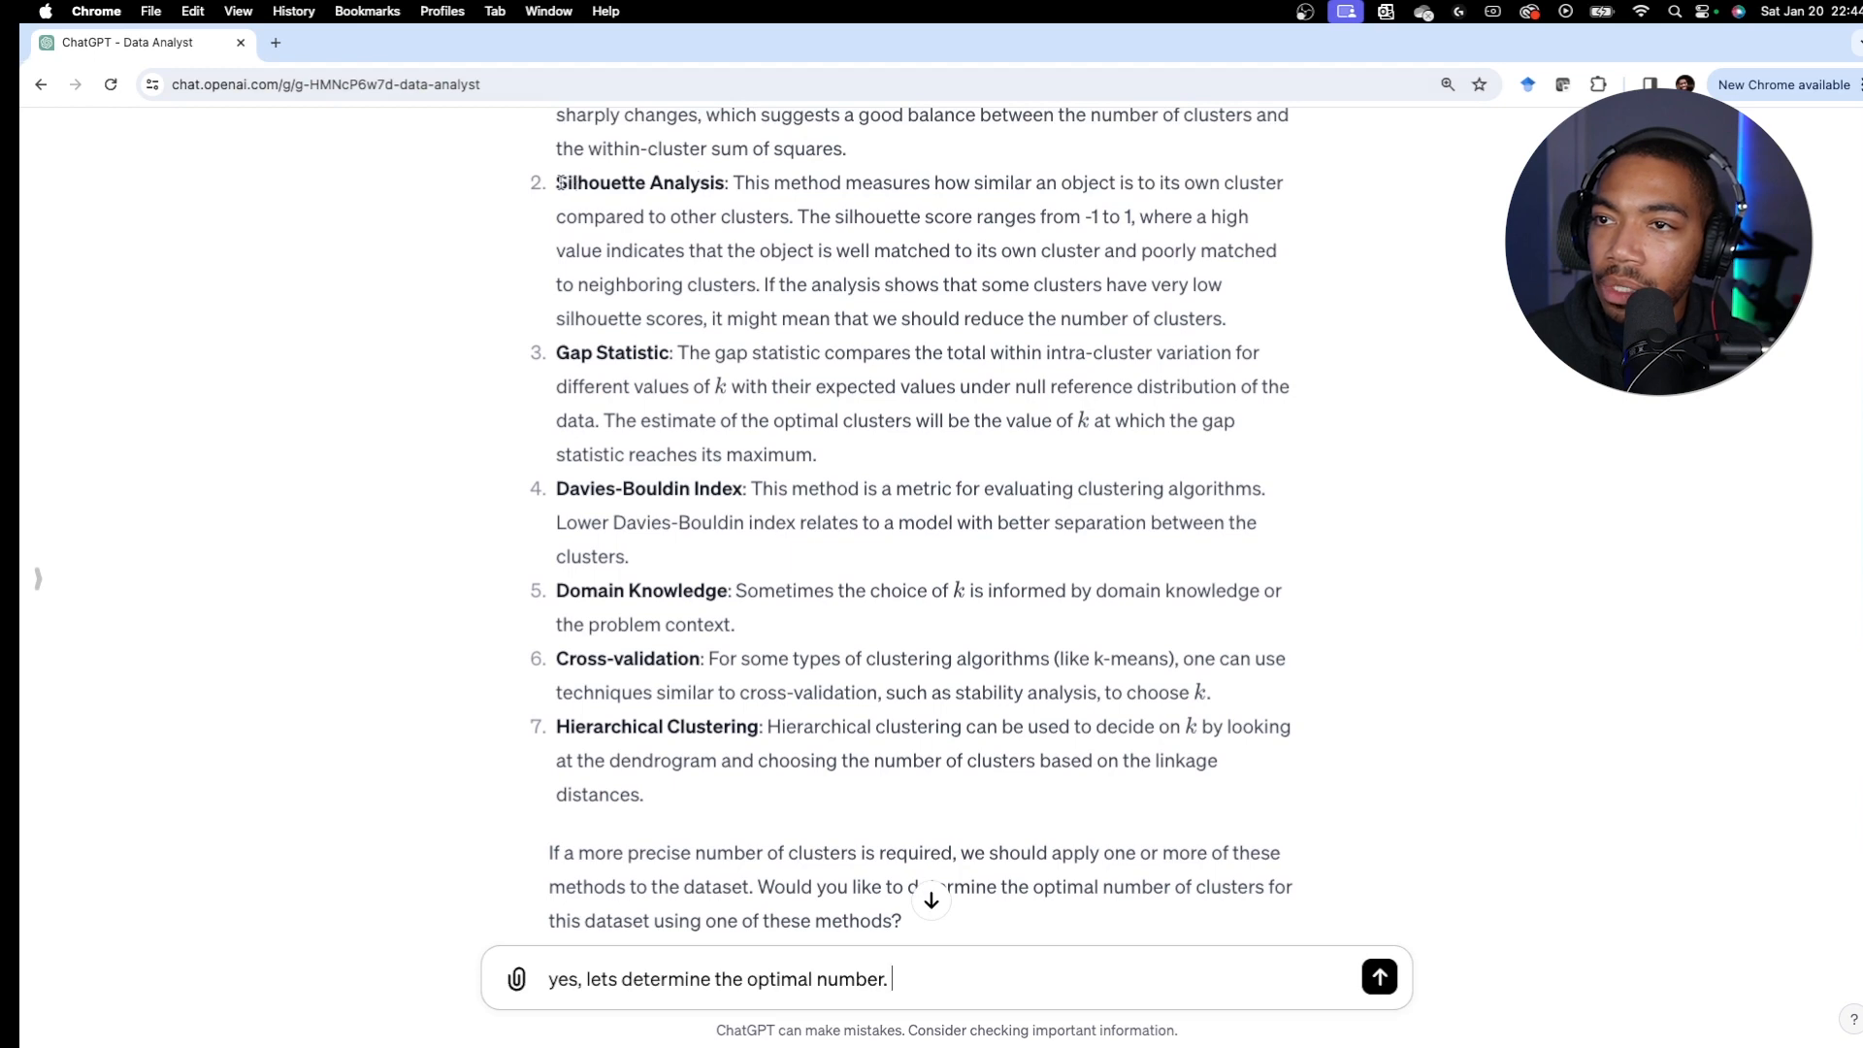
left_click_drag(558, 183, 725, 185)
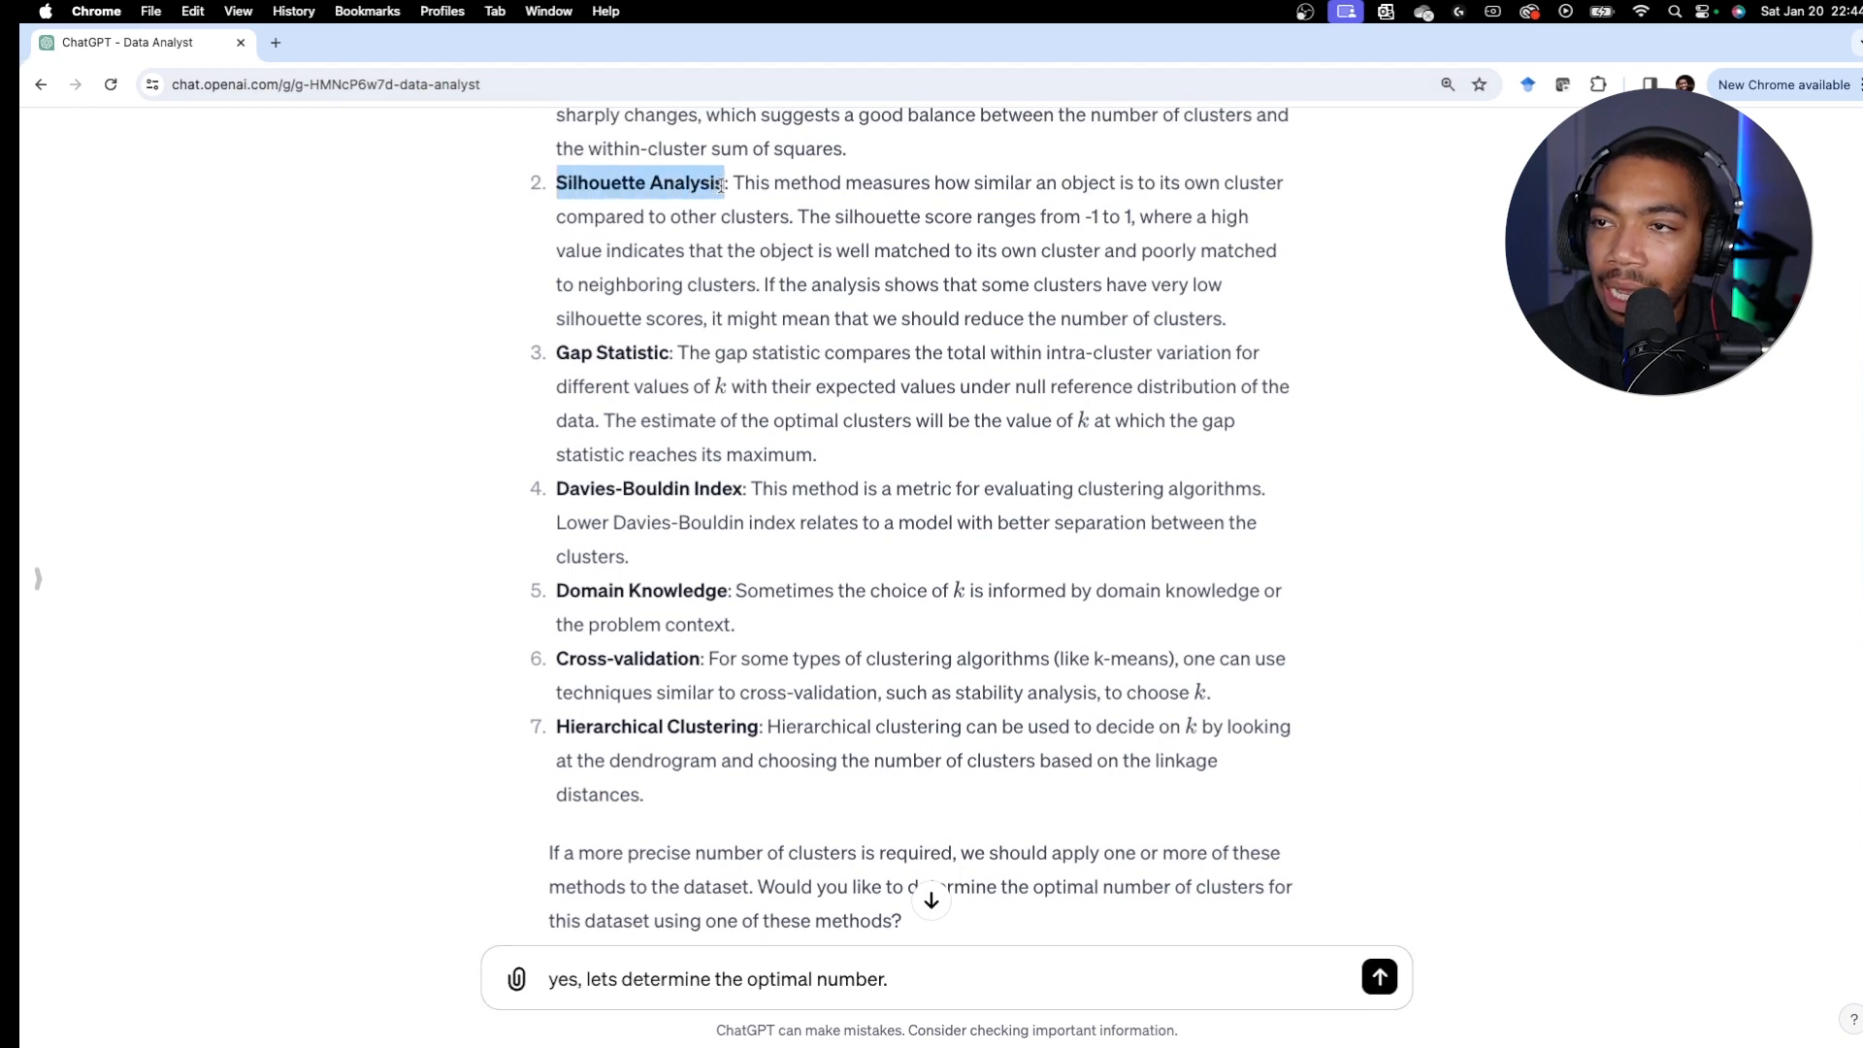
type("use the Silhouette Analysis")
key("Return")
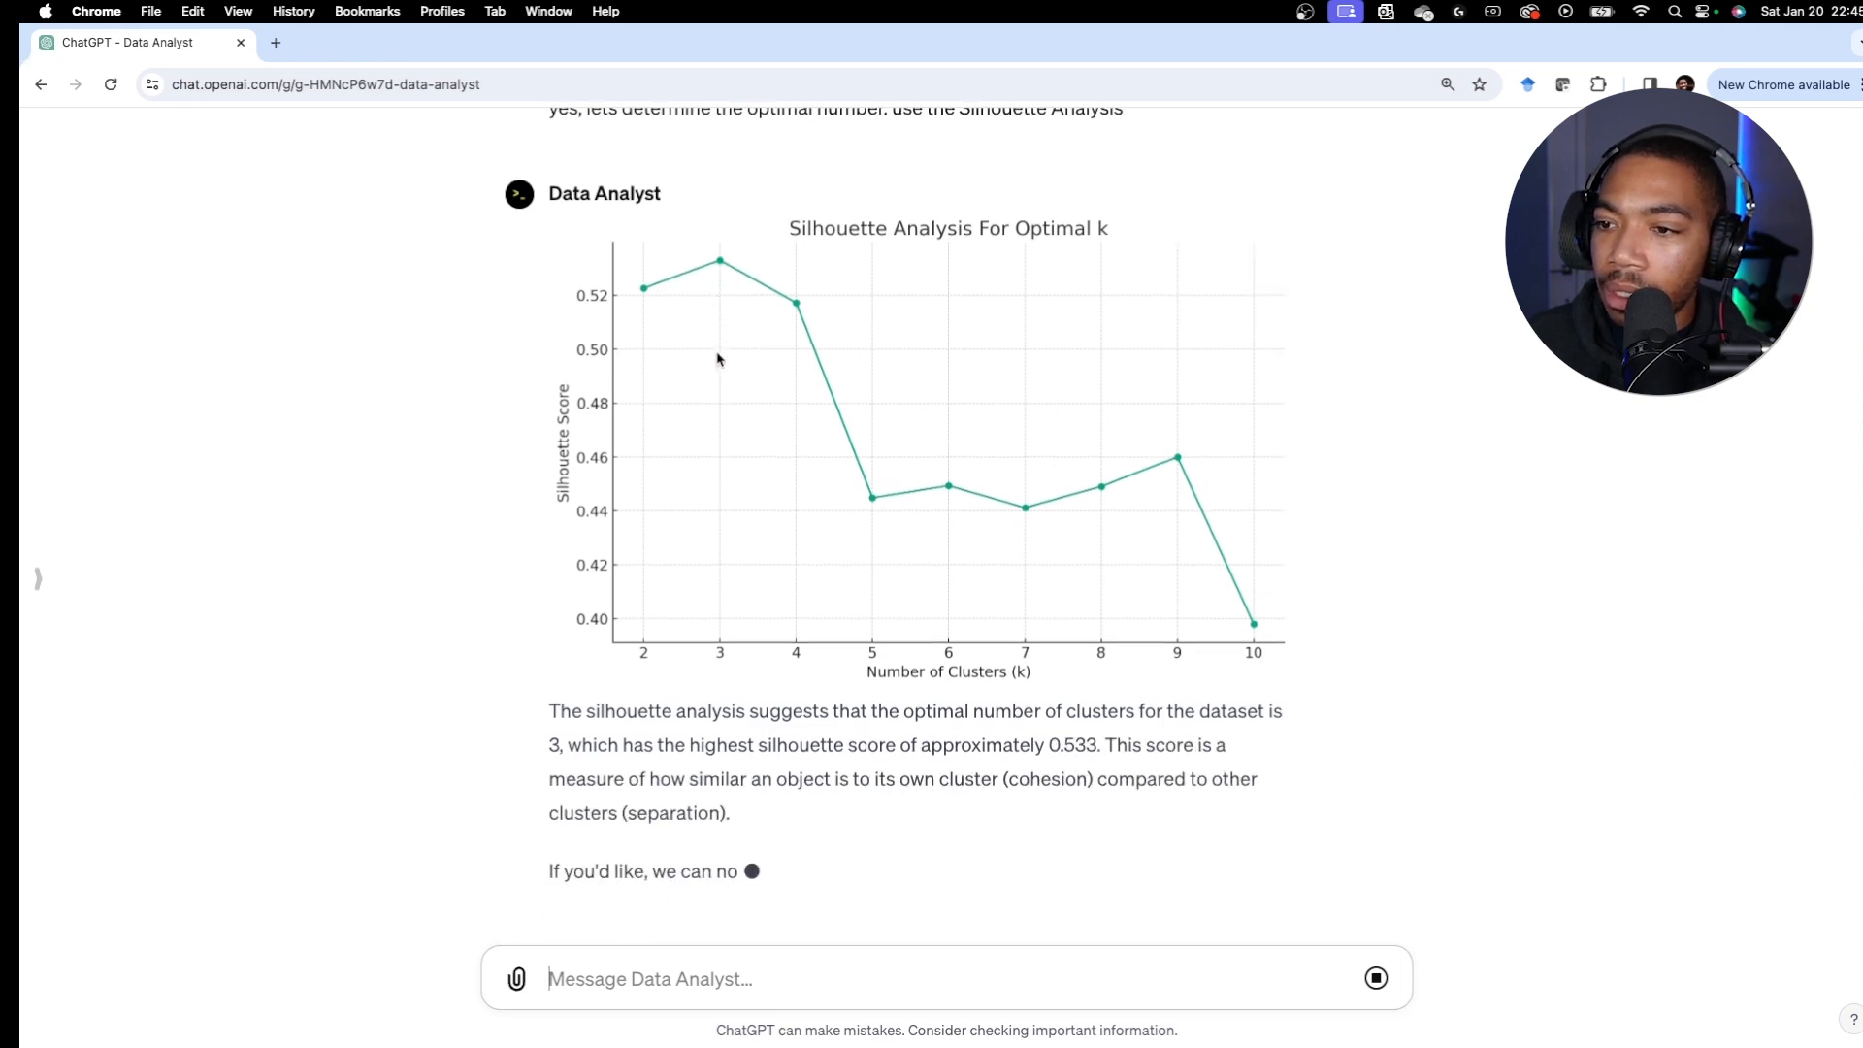
Step: Review the silhouette analysis plot and reply "yes" to rerun k-means clustering with the optimal number of clusters
scroll(712, 446, "up", 2)
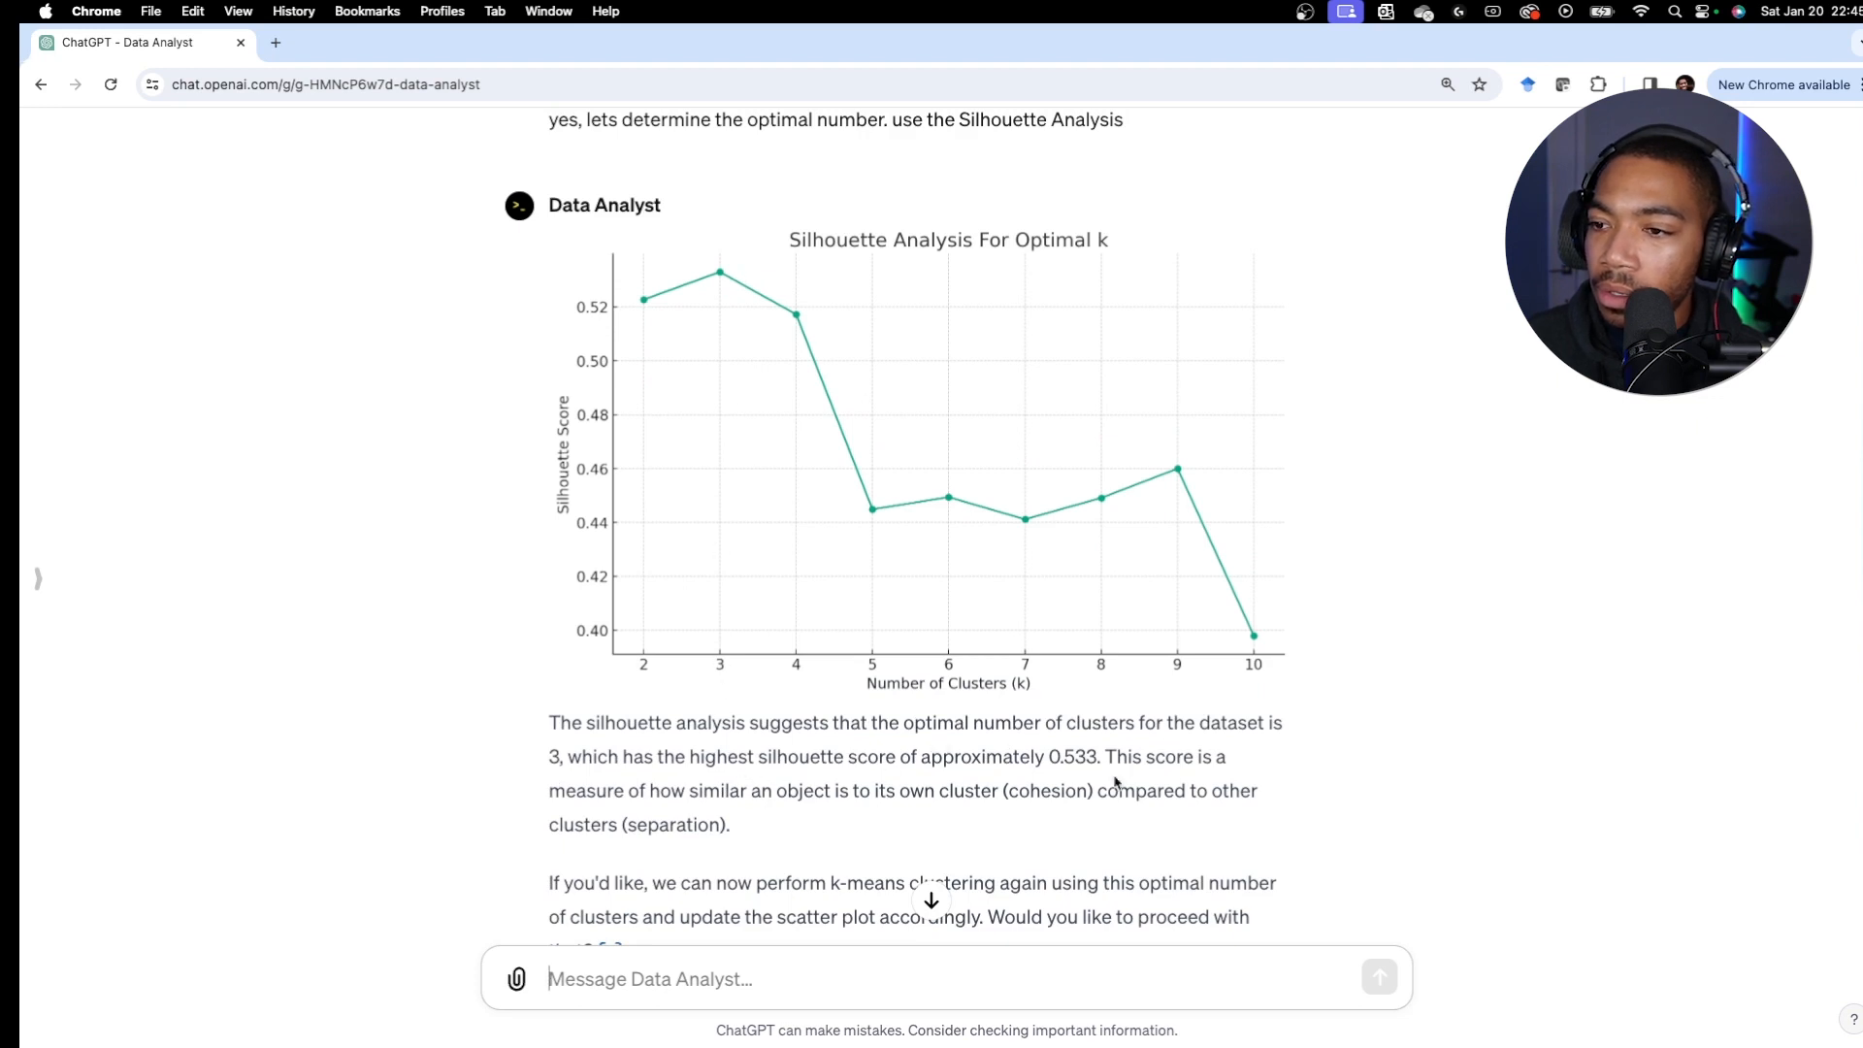
scroll(840, 772, "down", 2)
scroll(825, 767, "down", 1)
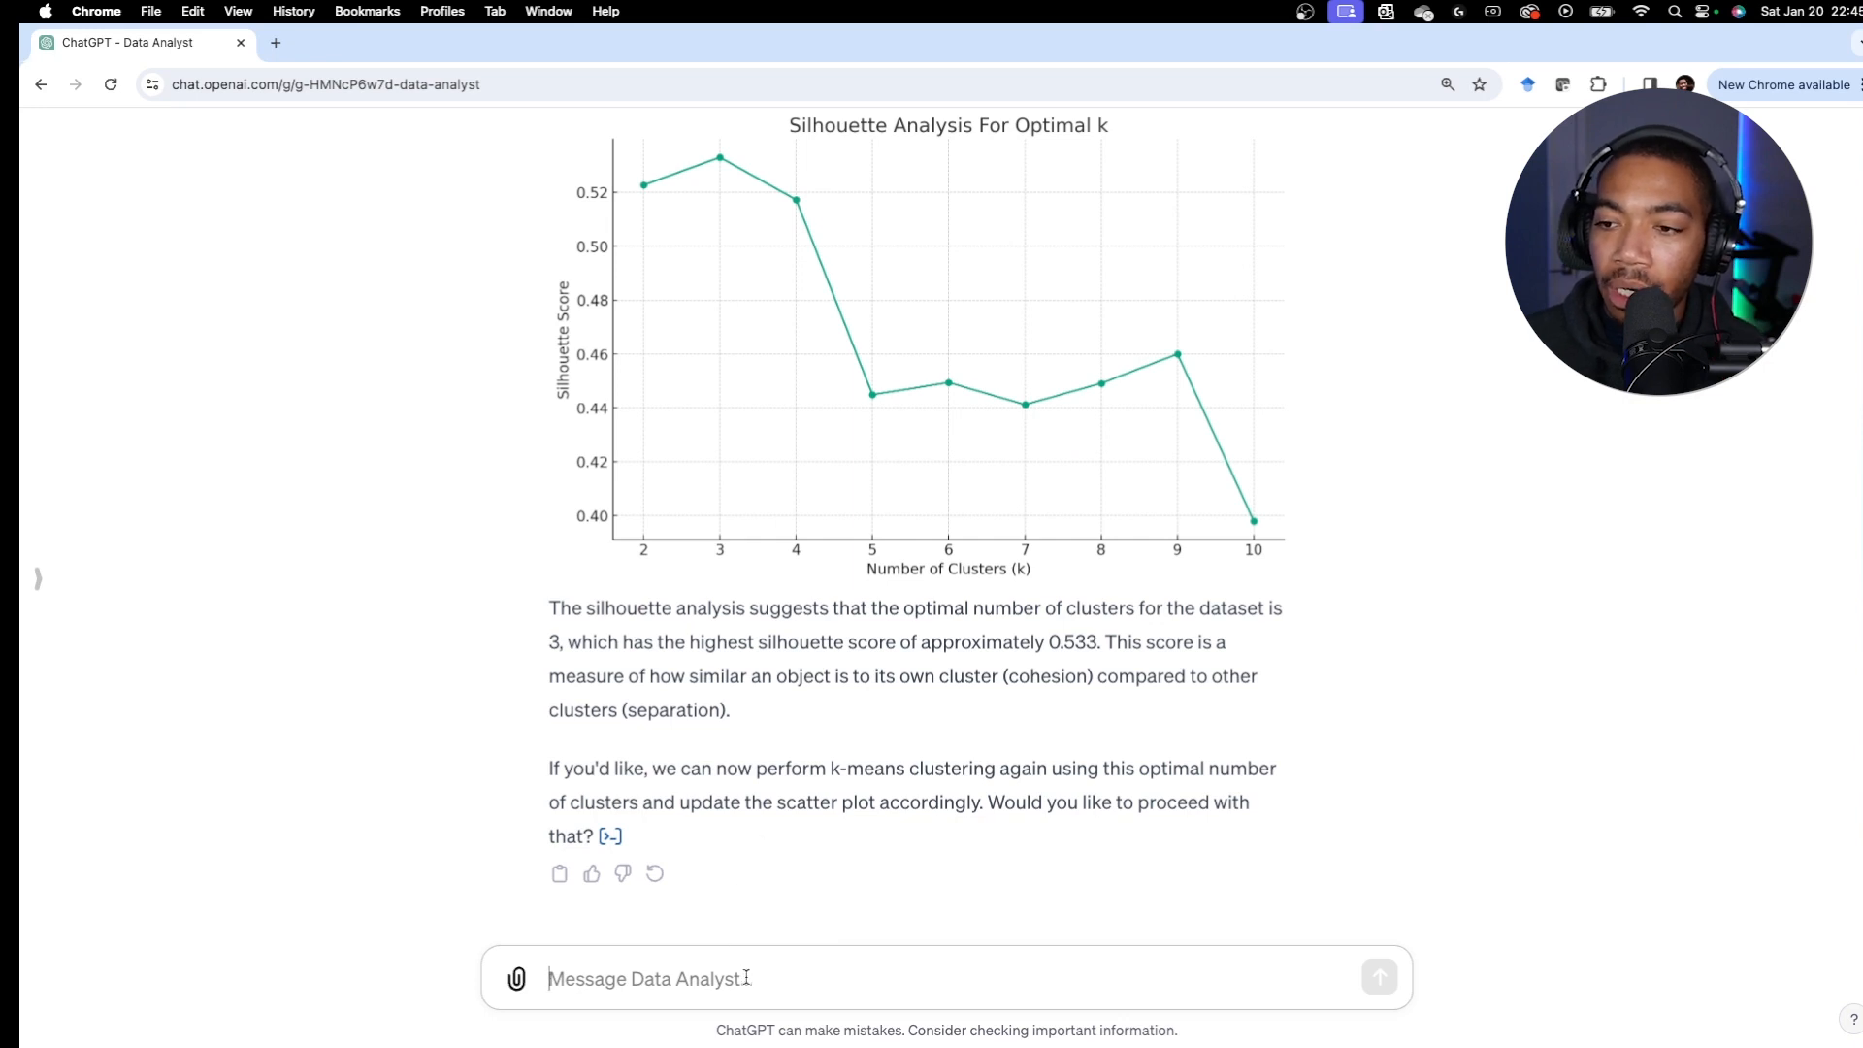
type("yes")
key("Return")
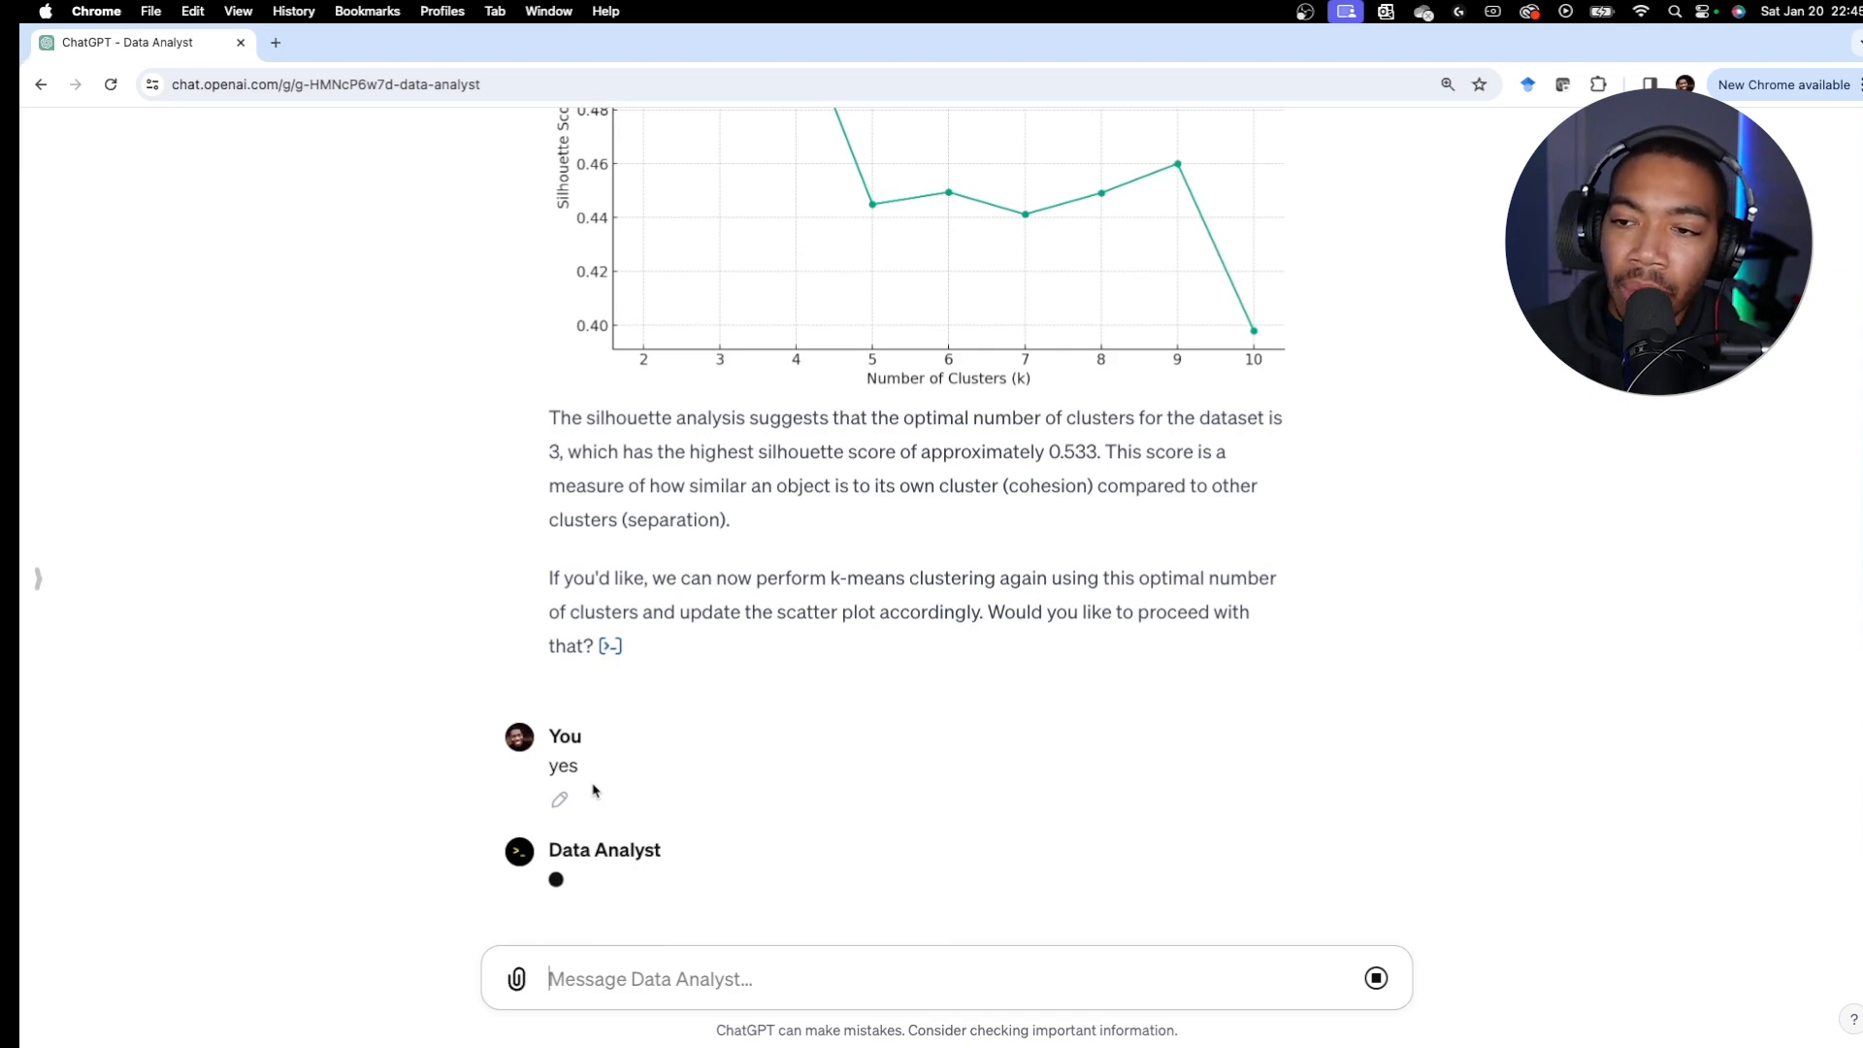
scroll(781, 465, "up", 5)
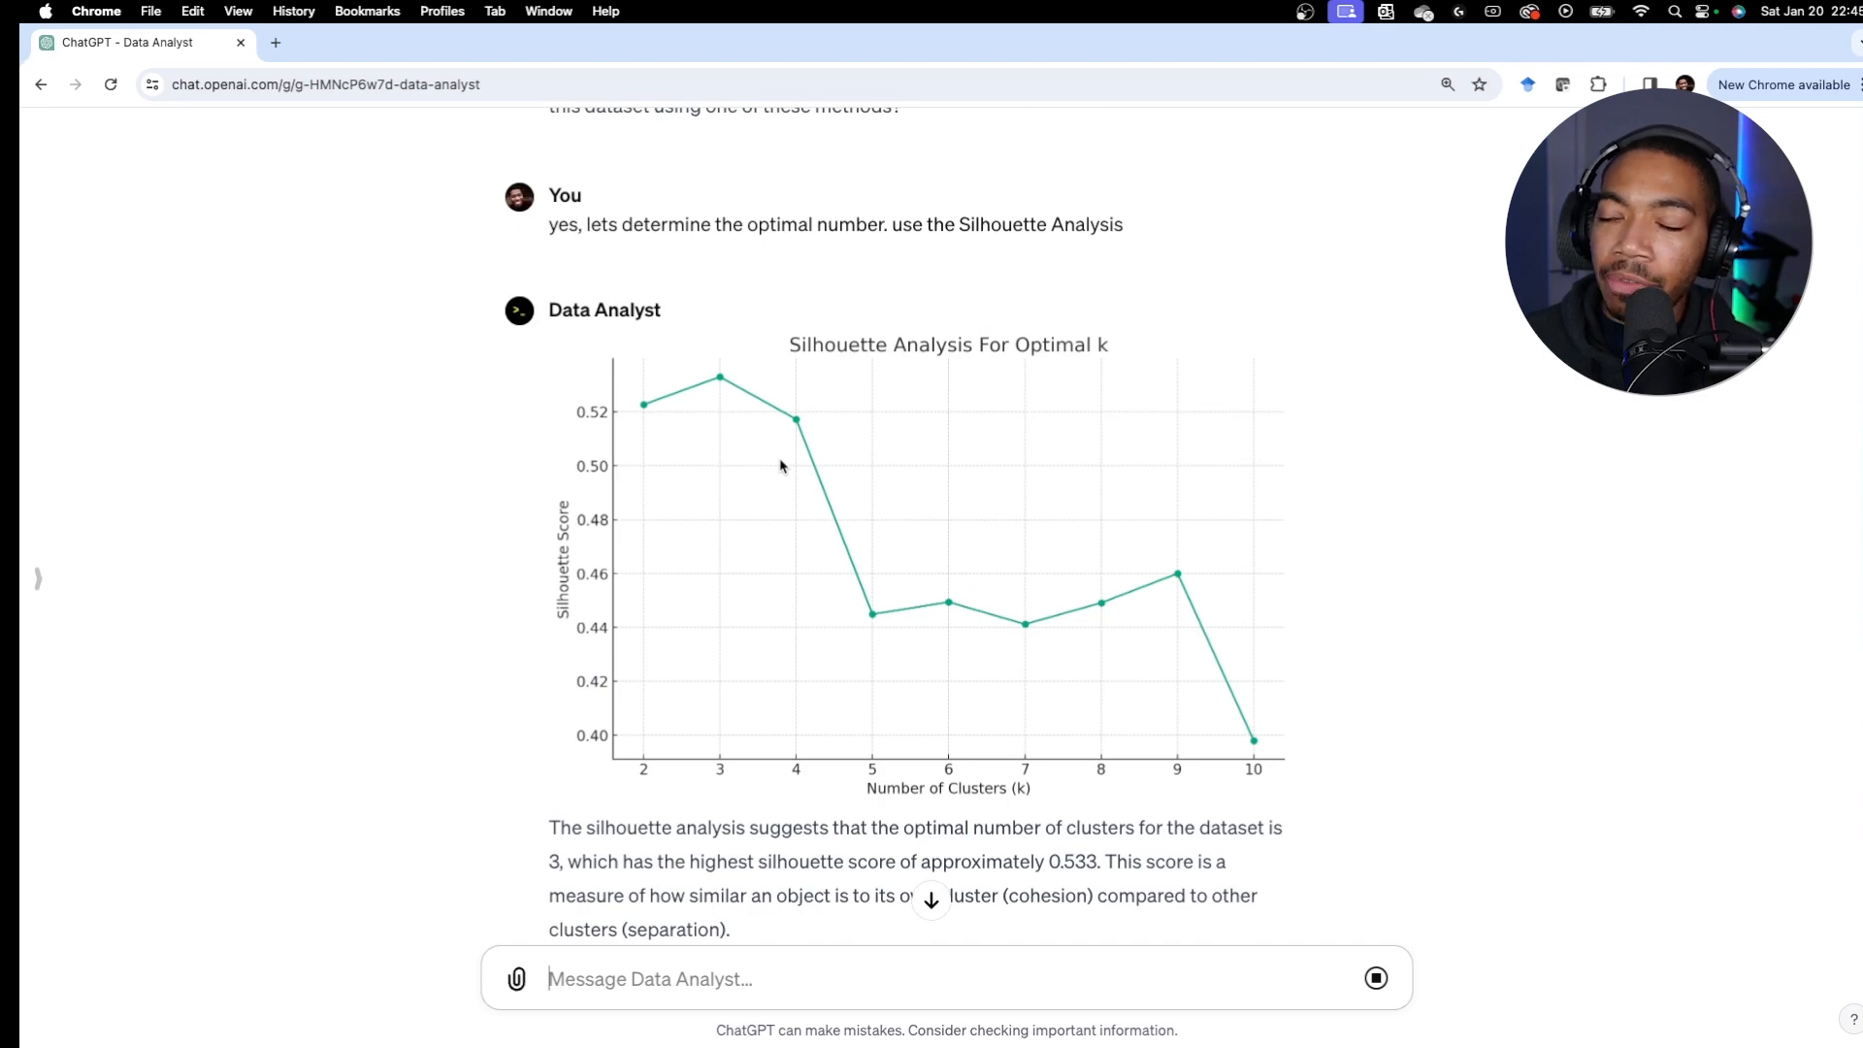
scroll(911, 666, "down", 4)
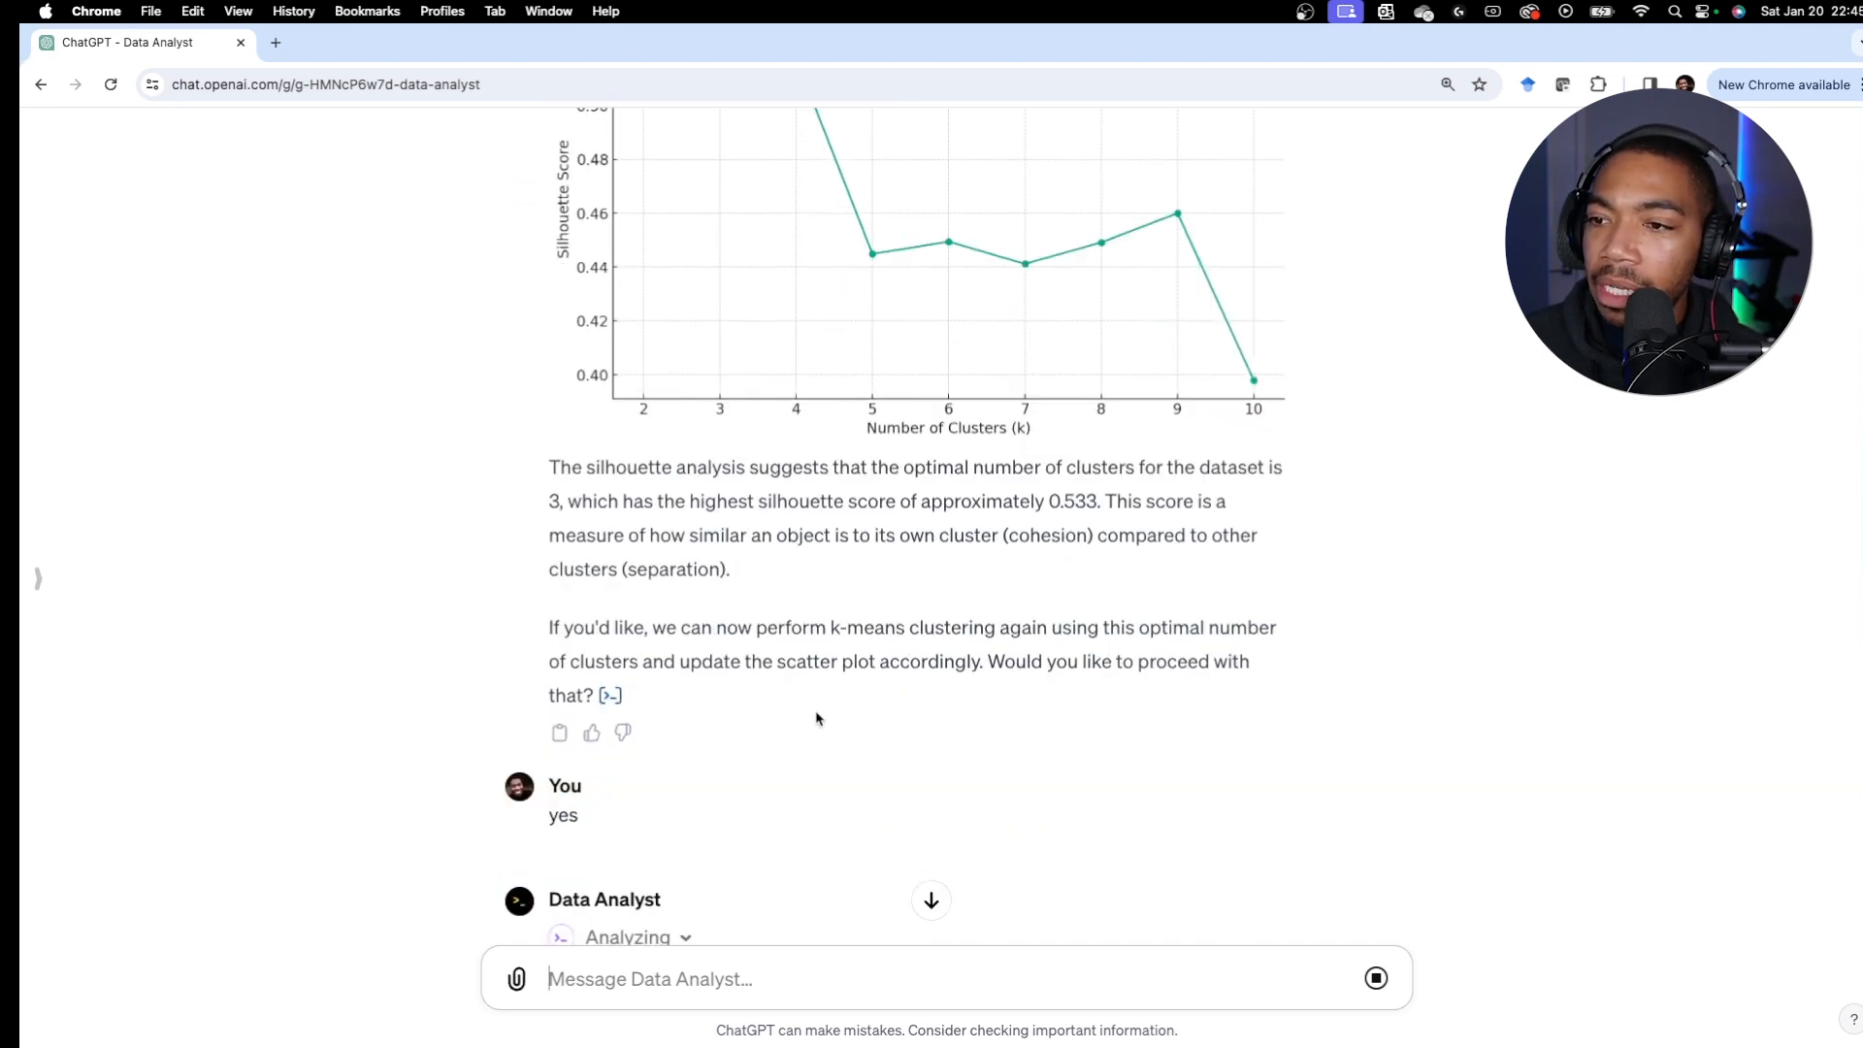
scroll(698, 767, "down", 1)
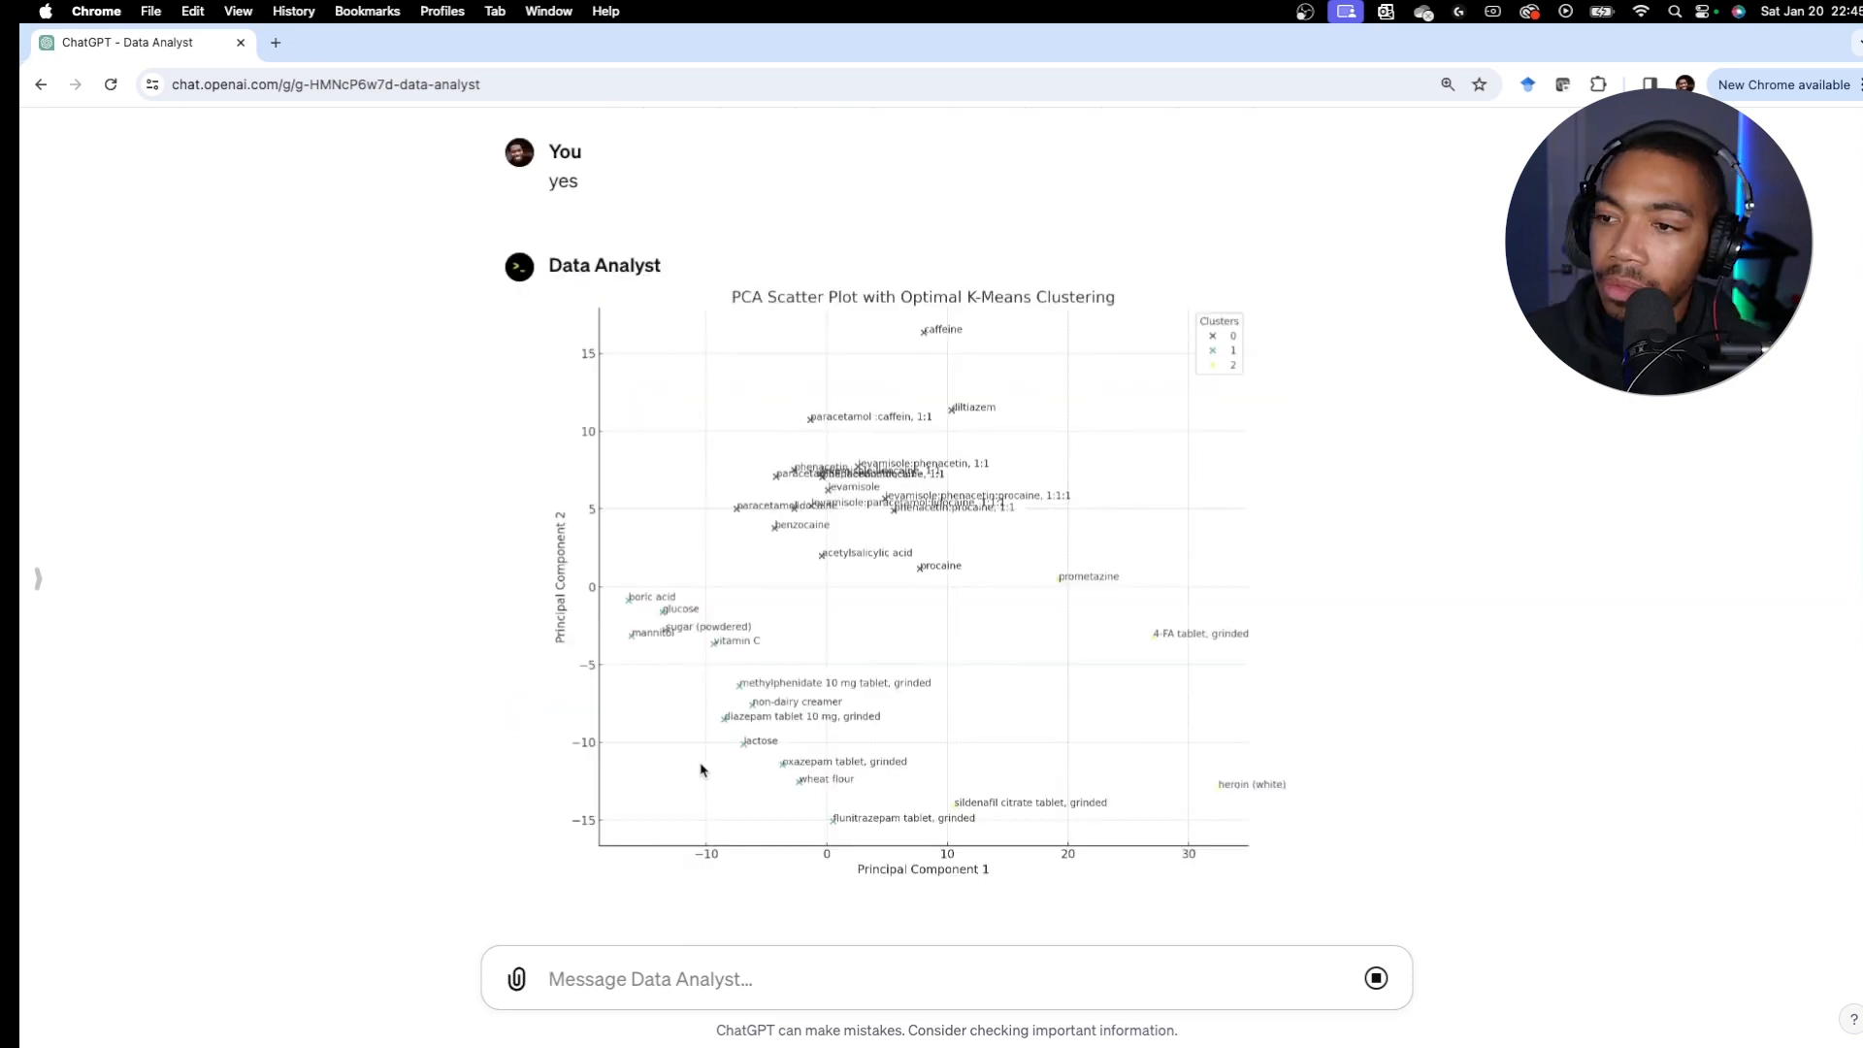
Step: Submit the prompt "update the plot to make the points more visible and the text larger"
left_click(684, 975)
type("update t")
type("he plot to ")
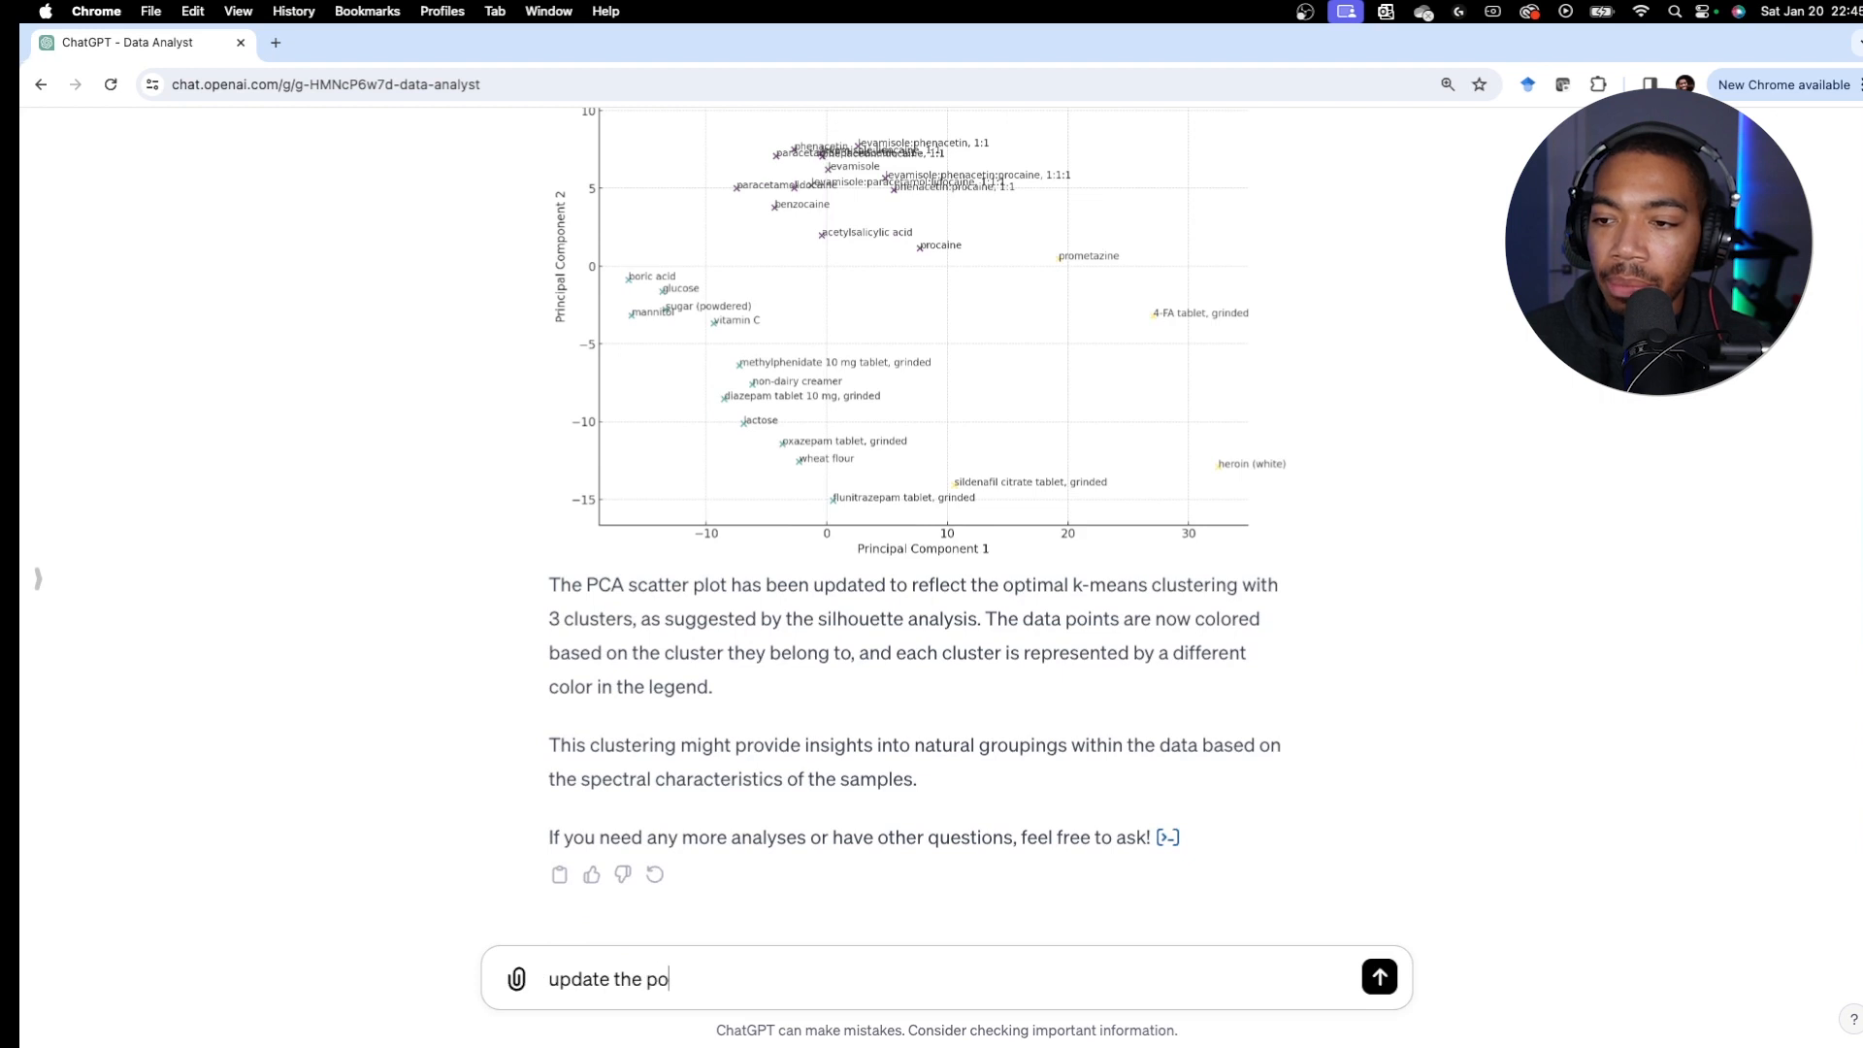
type("make ")
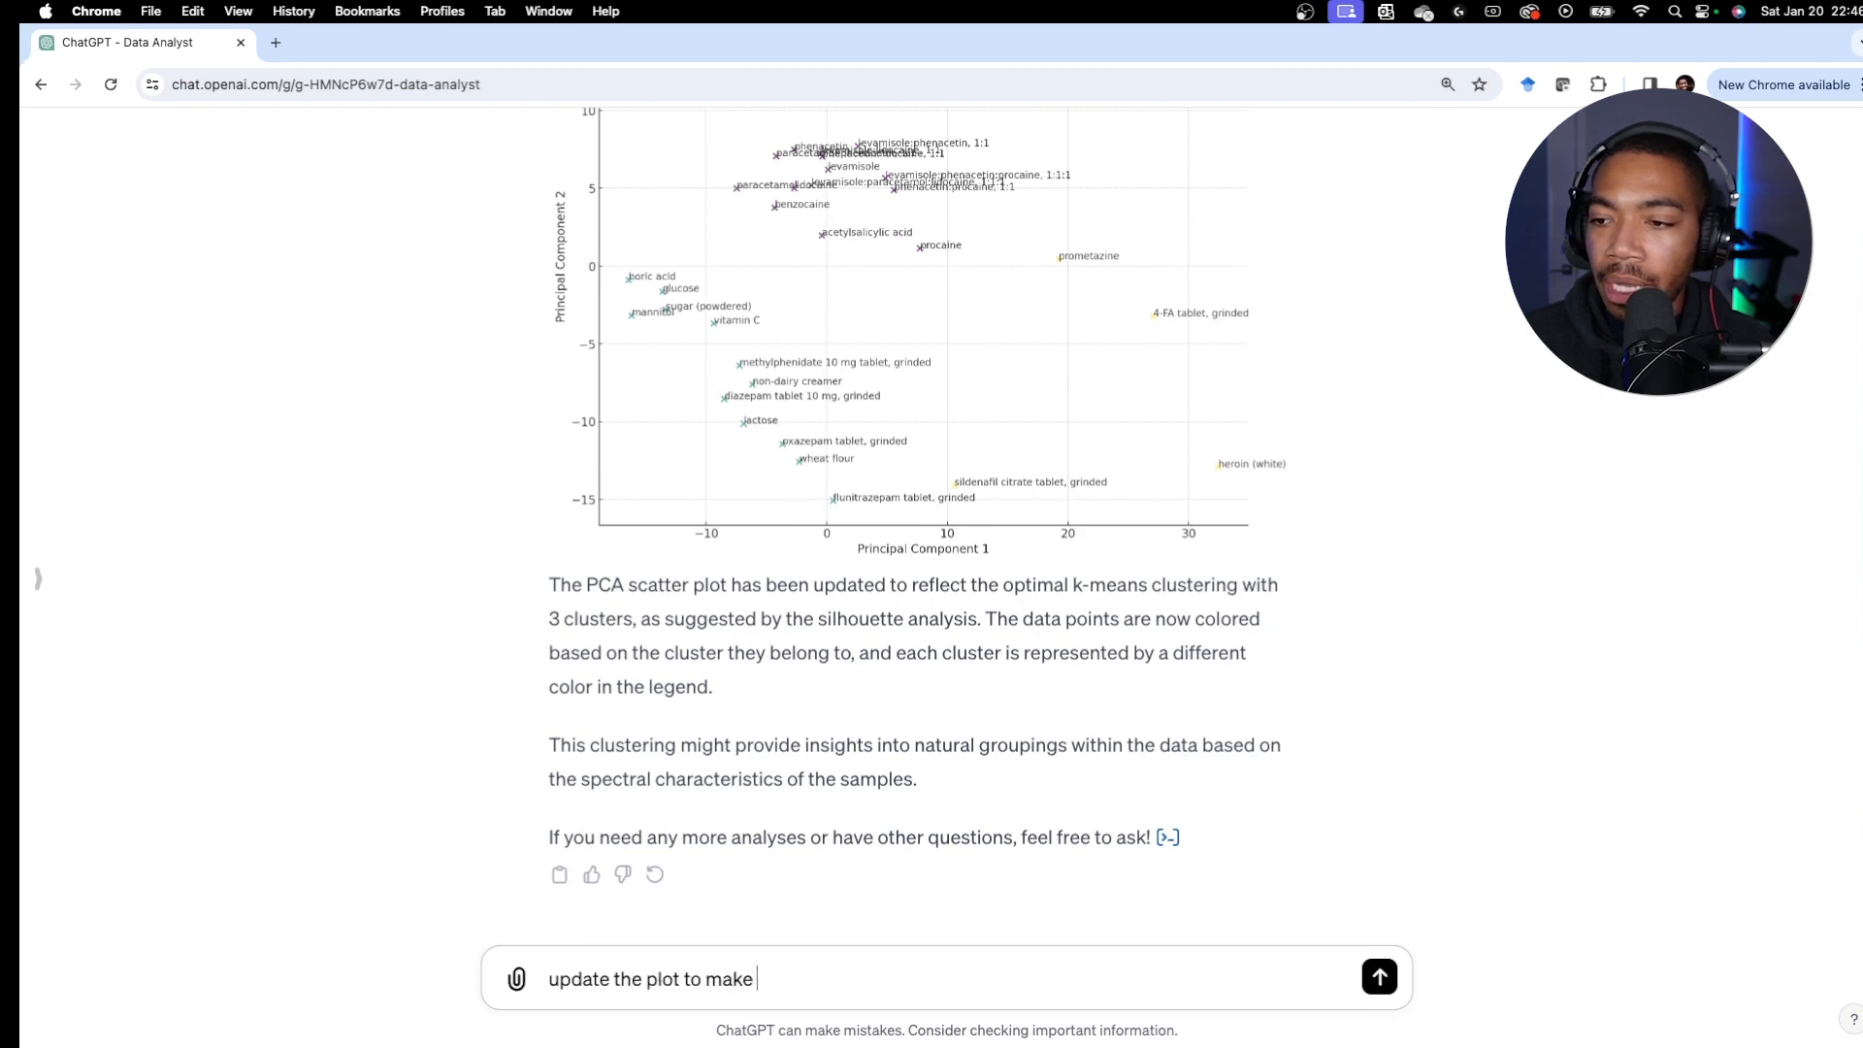
type("the points more visible")
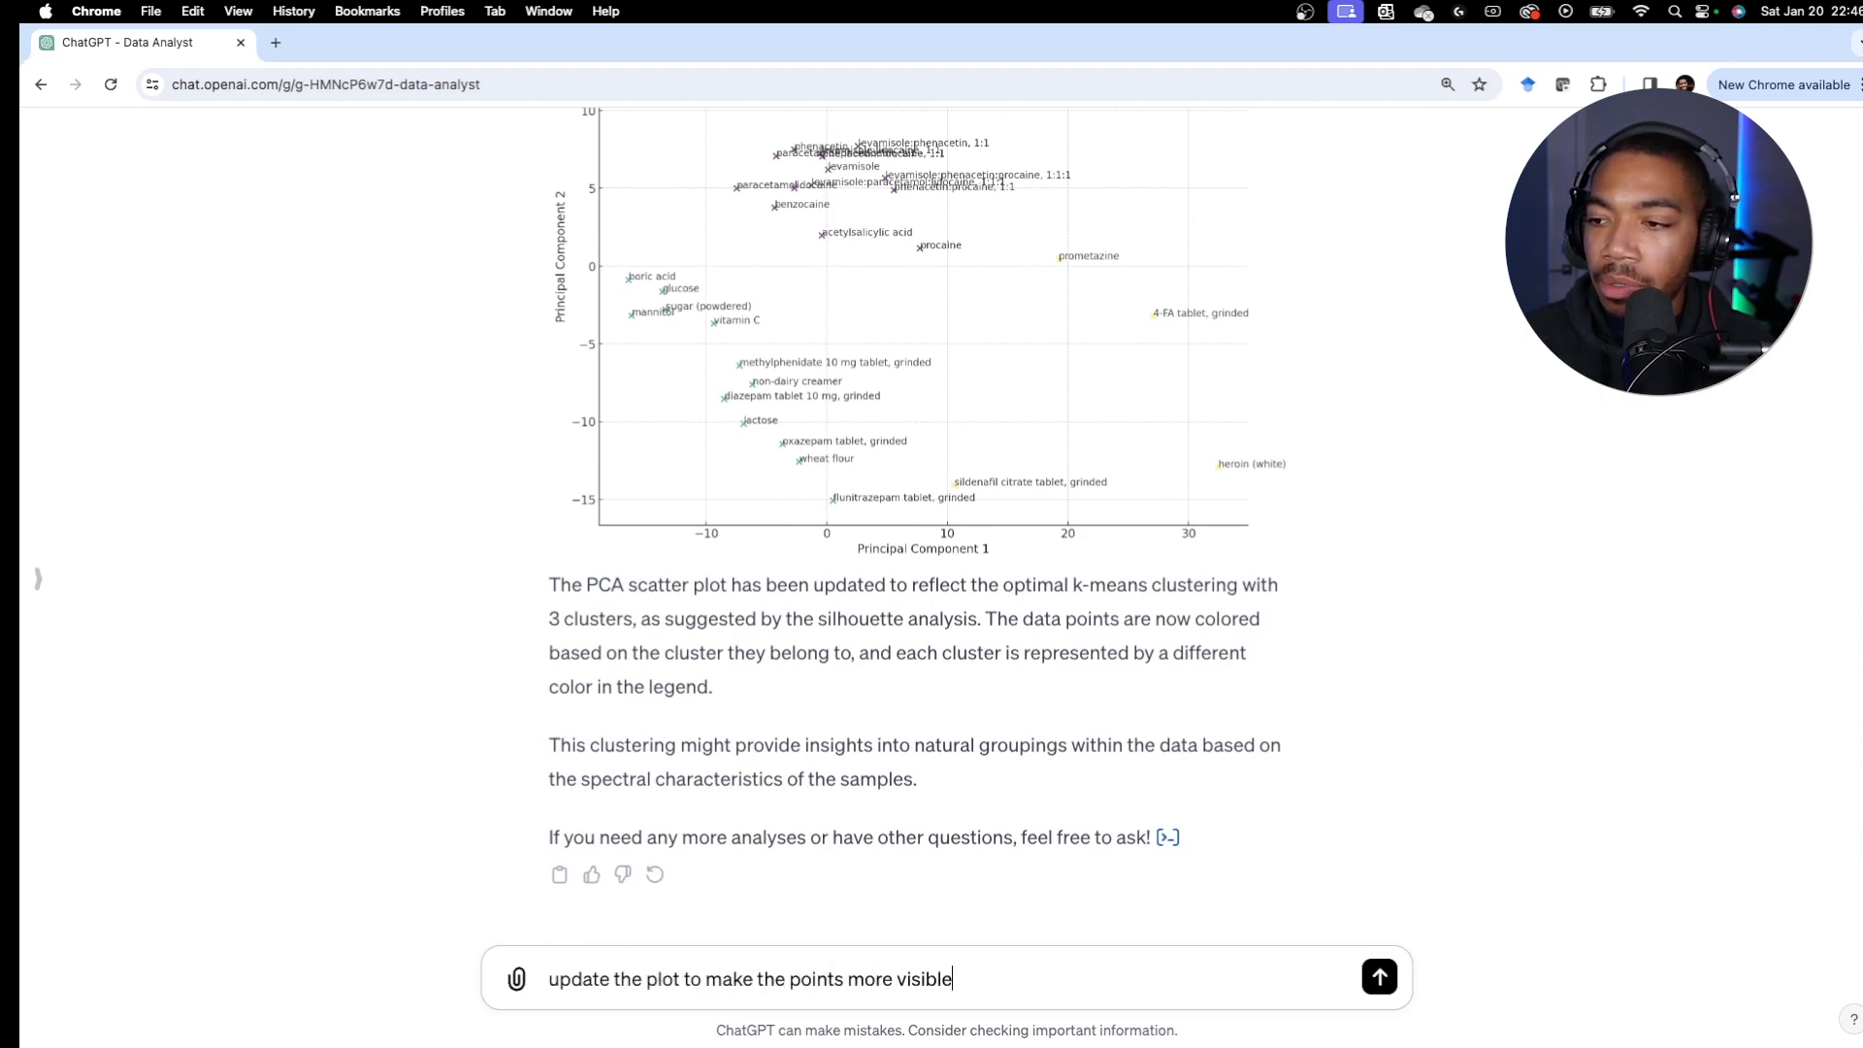
type(" and the text ")
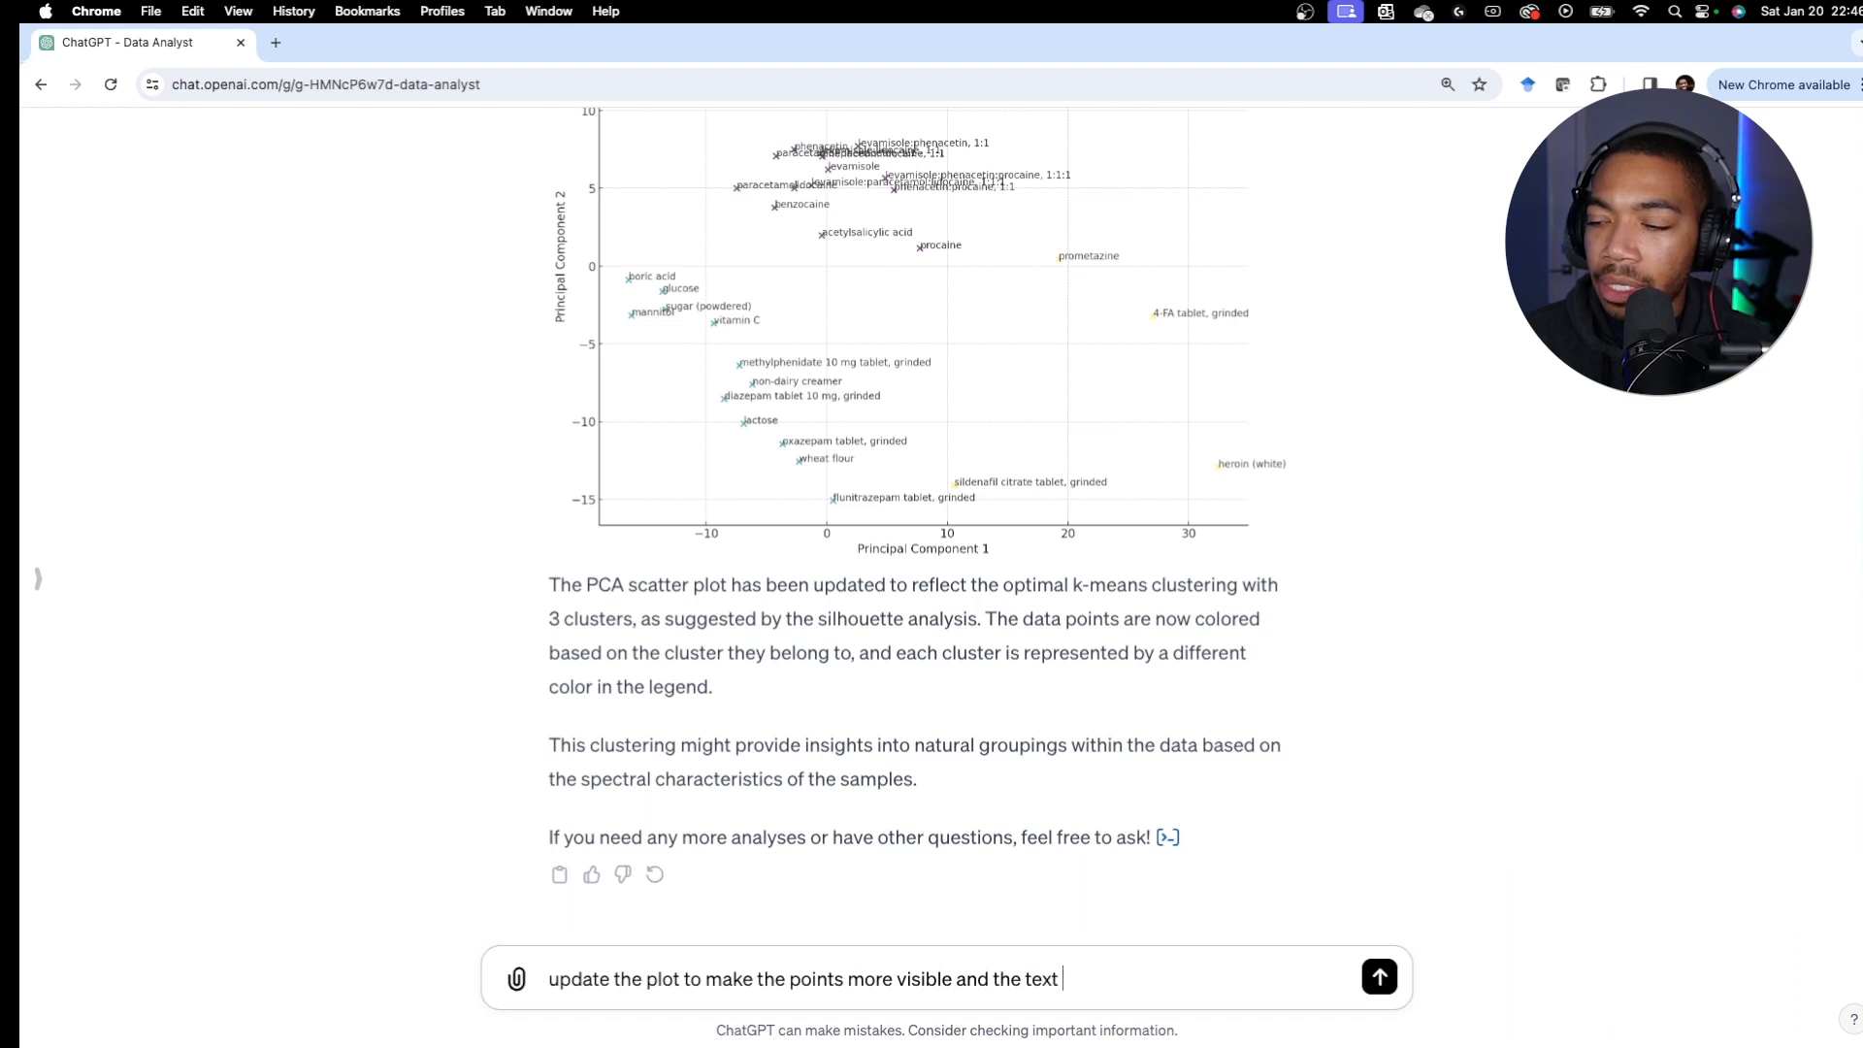
type("larger")
key("Return")
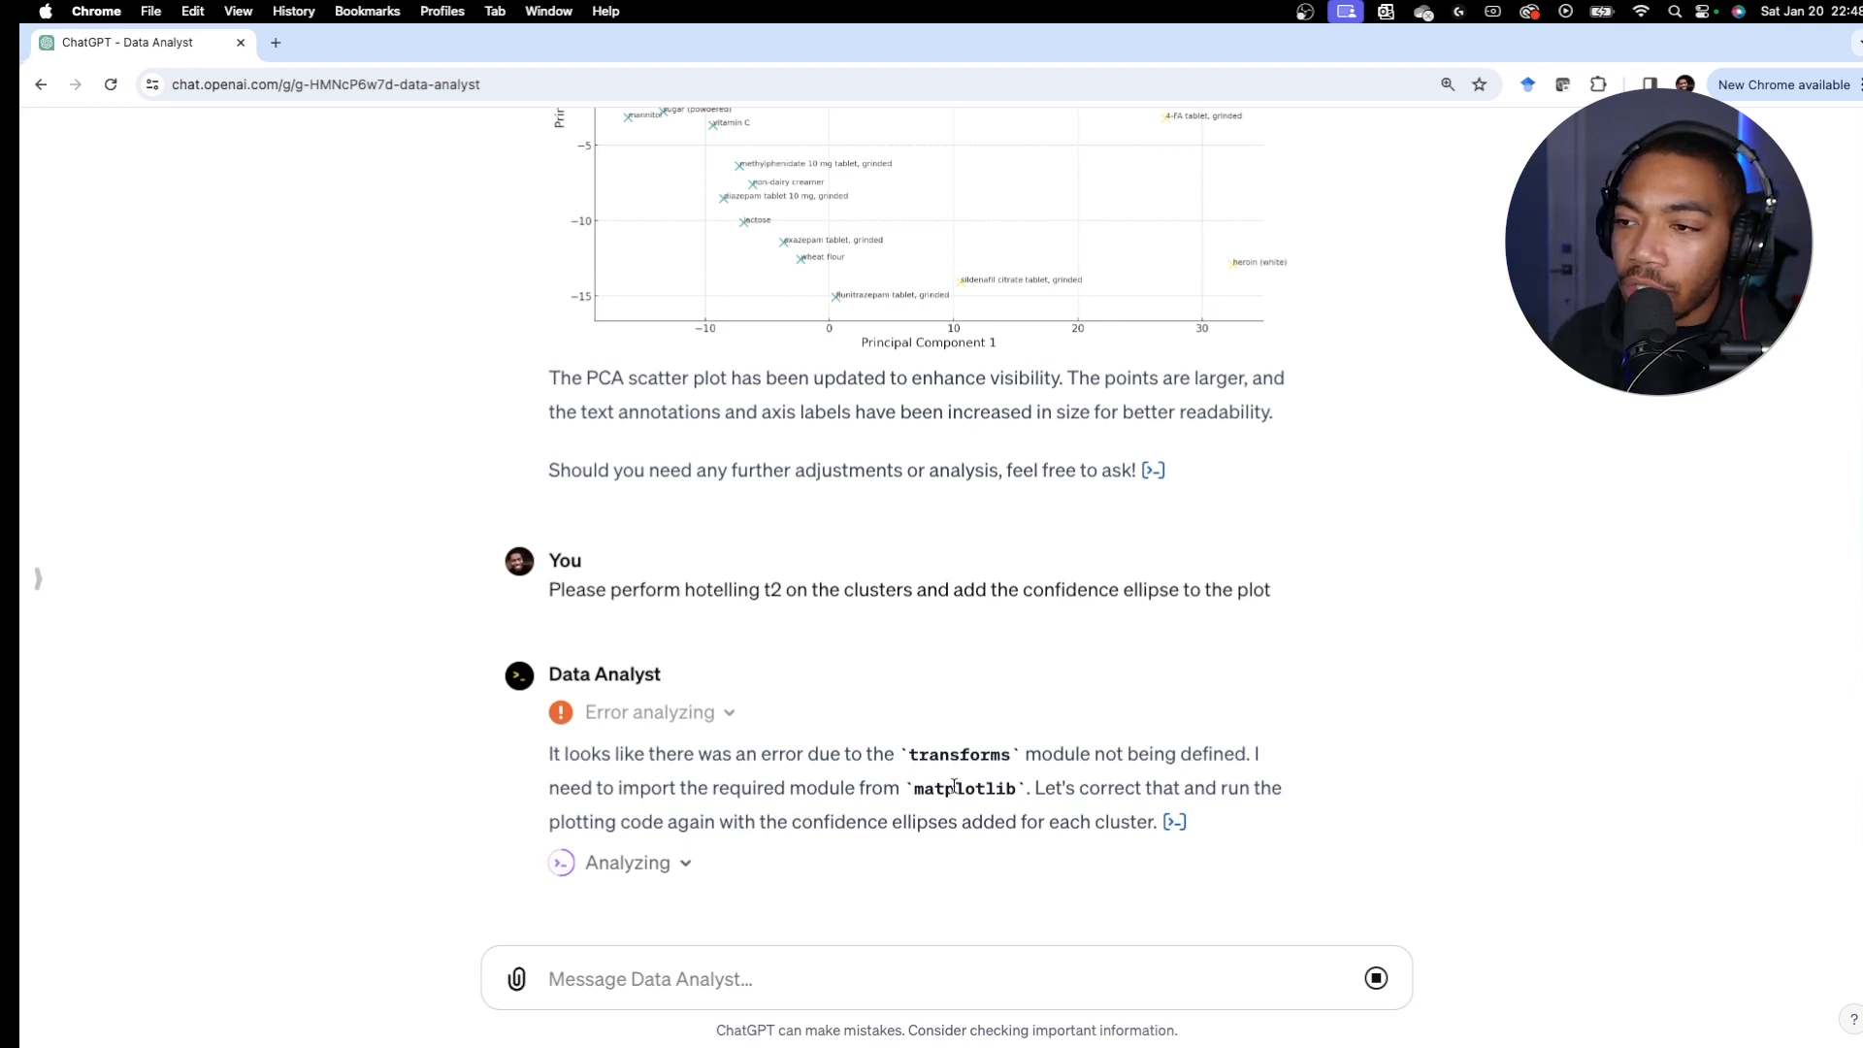
Step: Inspect the Python code for the confidence ellipses and examine the clustered PCA scatter plot with Hotelling's T² ellipses
scroll(973, 628, "up", 3)
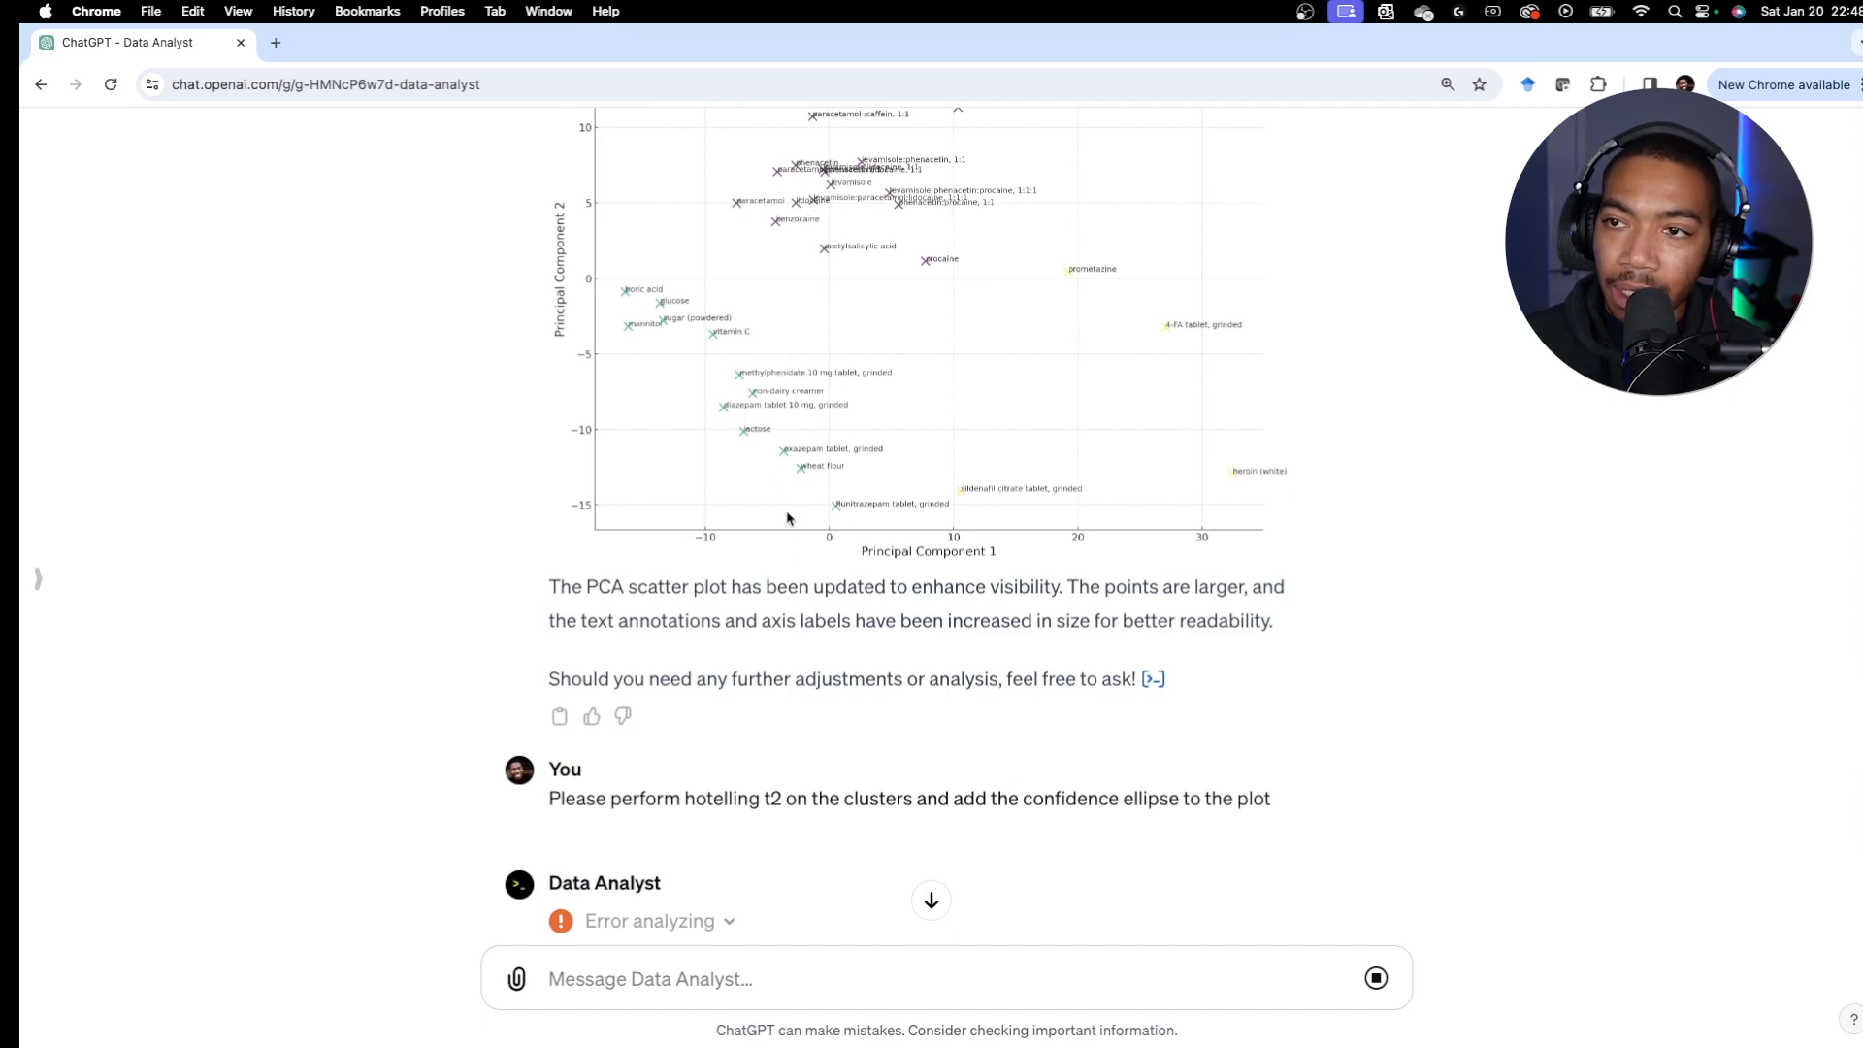
scroll(825, 546, "down", 3)
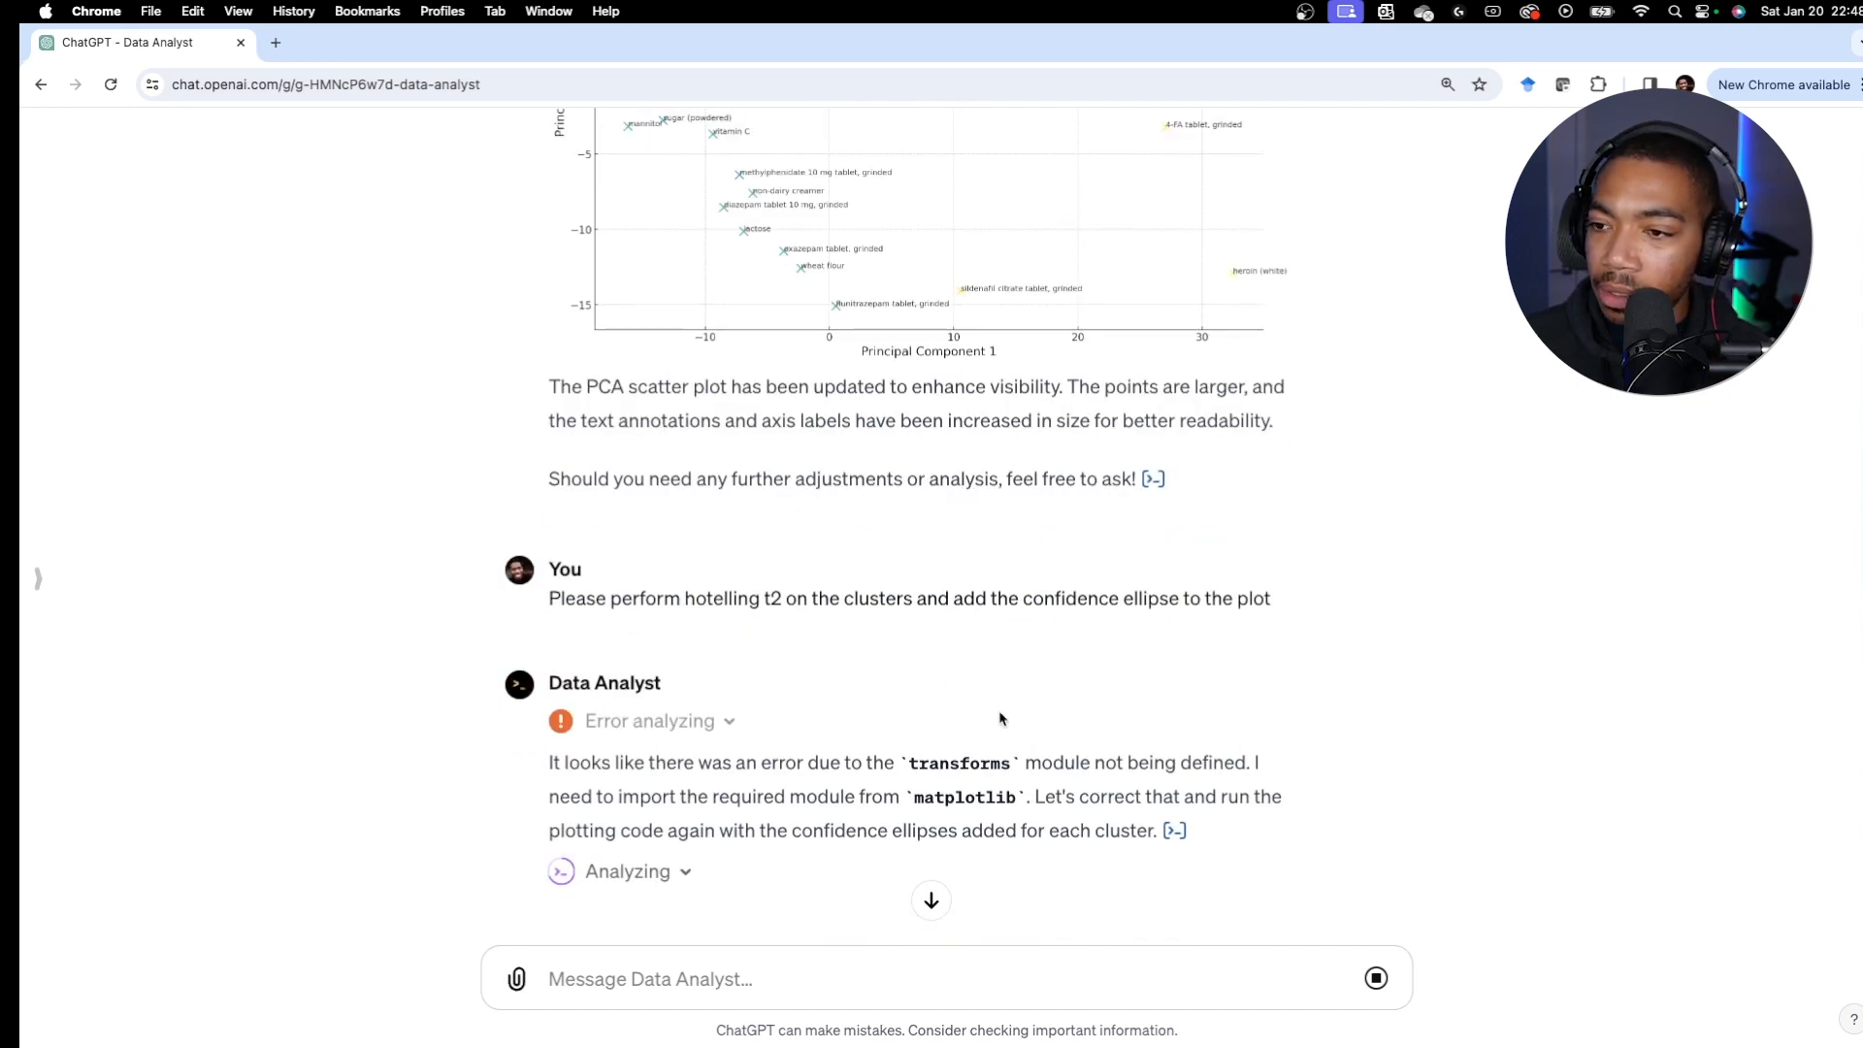
left_click(1173, 832)
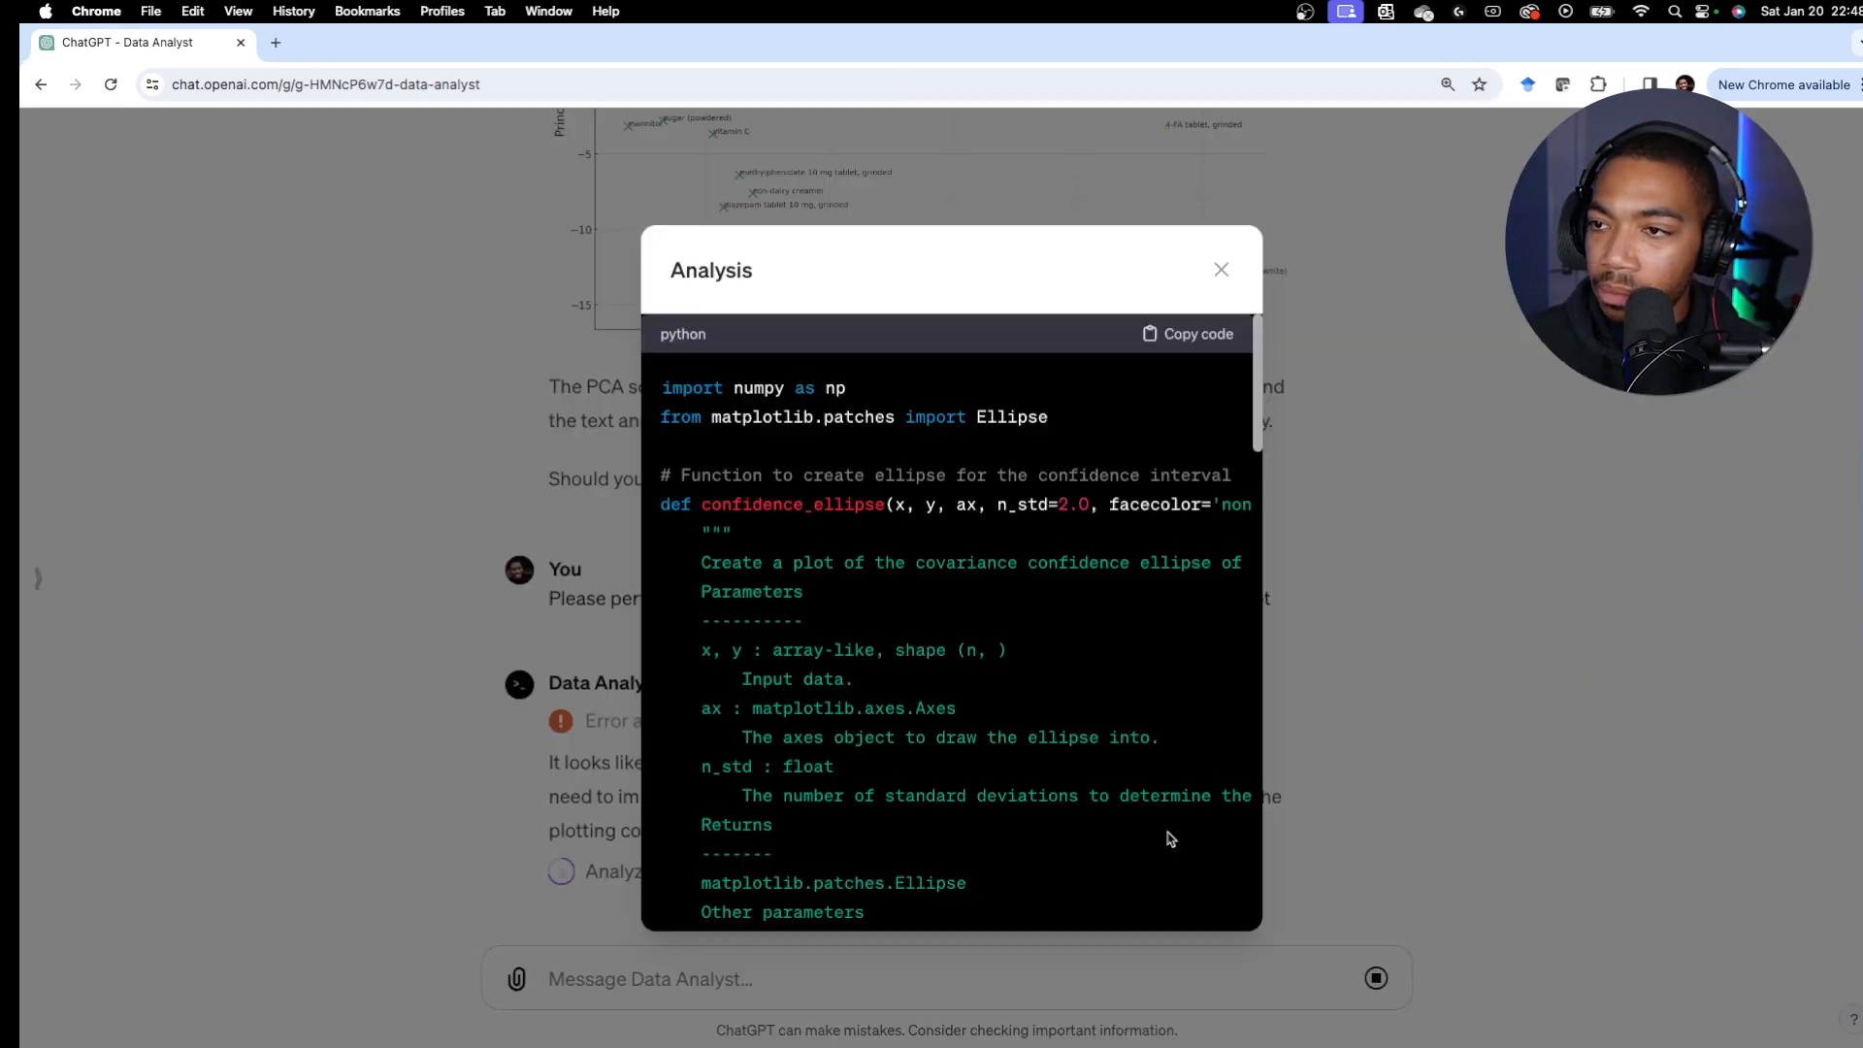
double_click(1009, 417)
left_click(1220, 270)
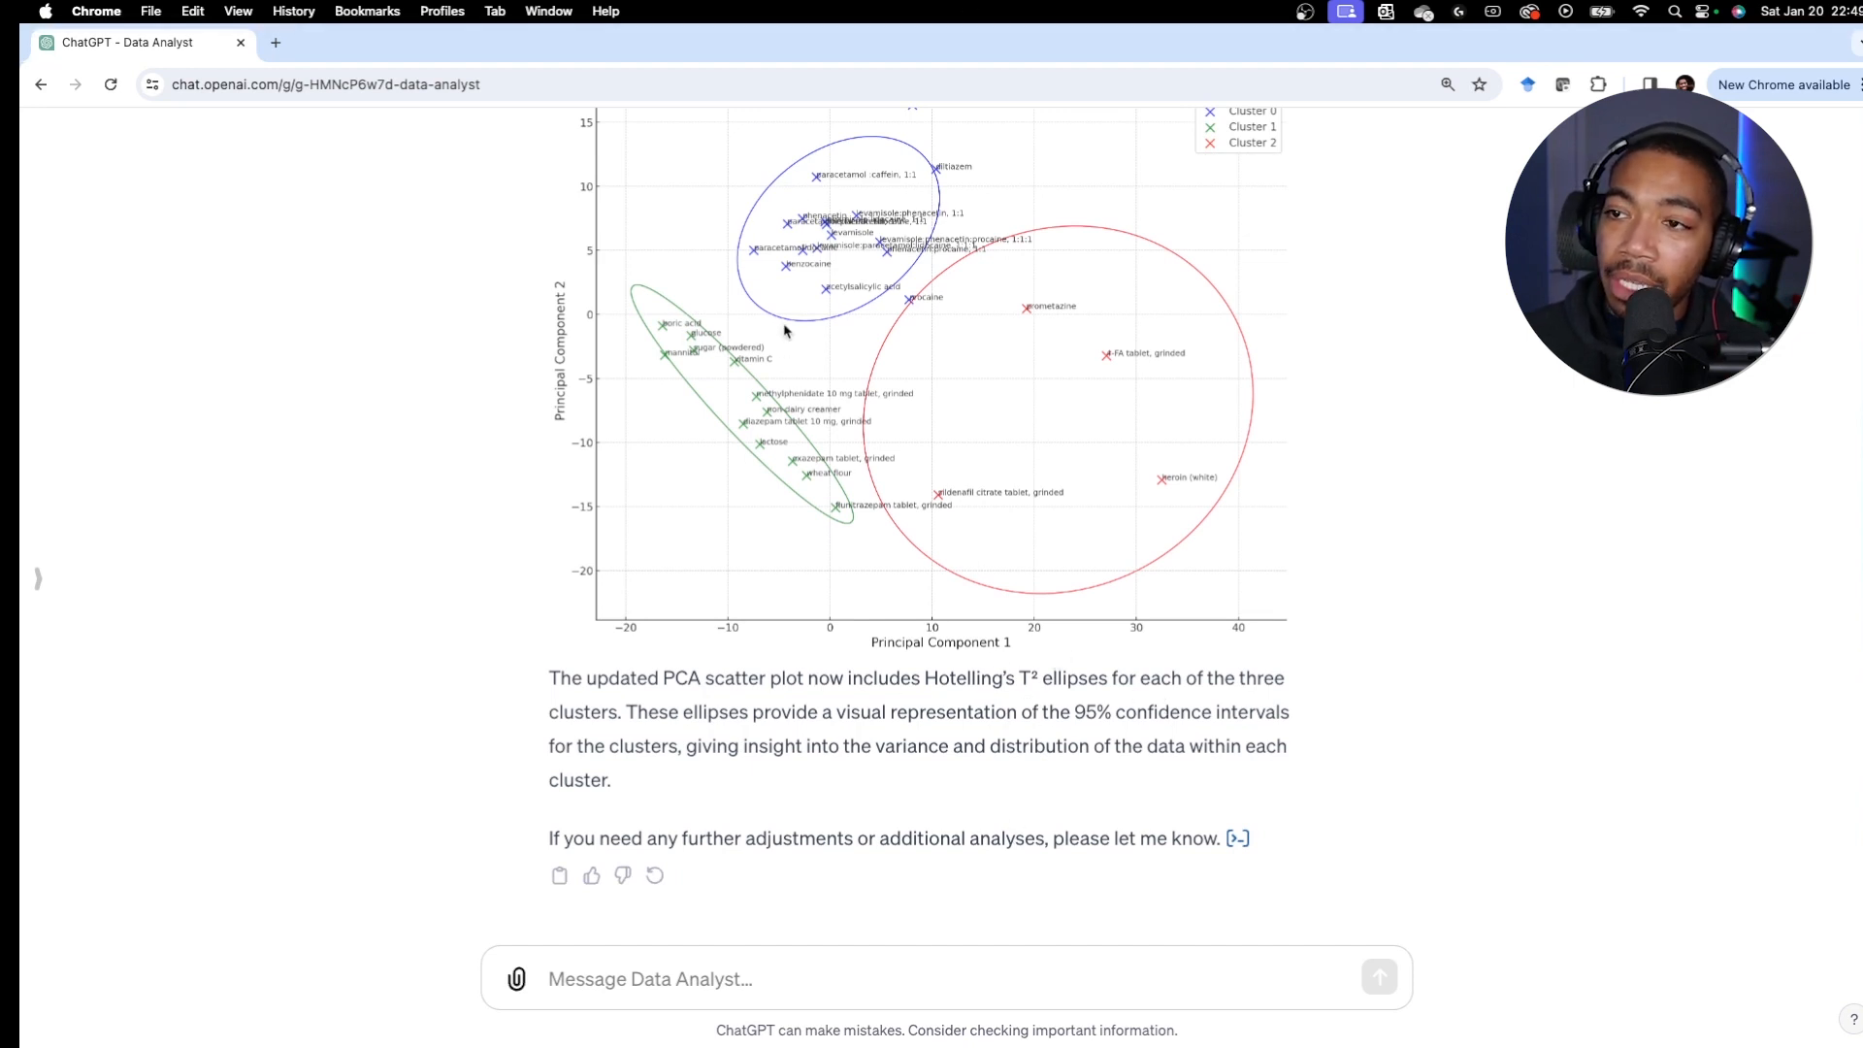
scroll(829, 452, "up", 1)
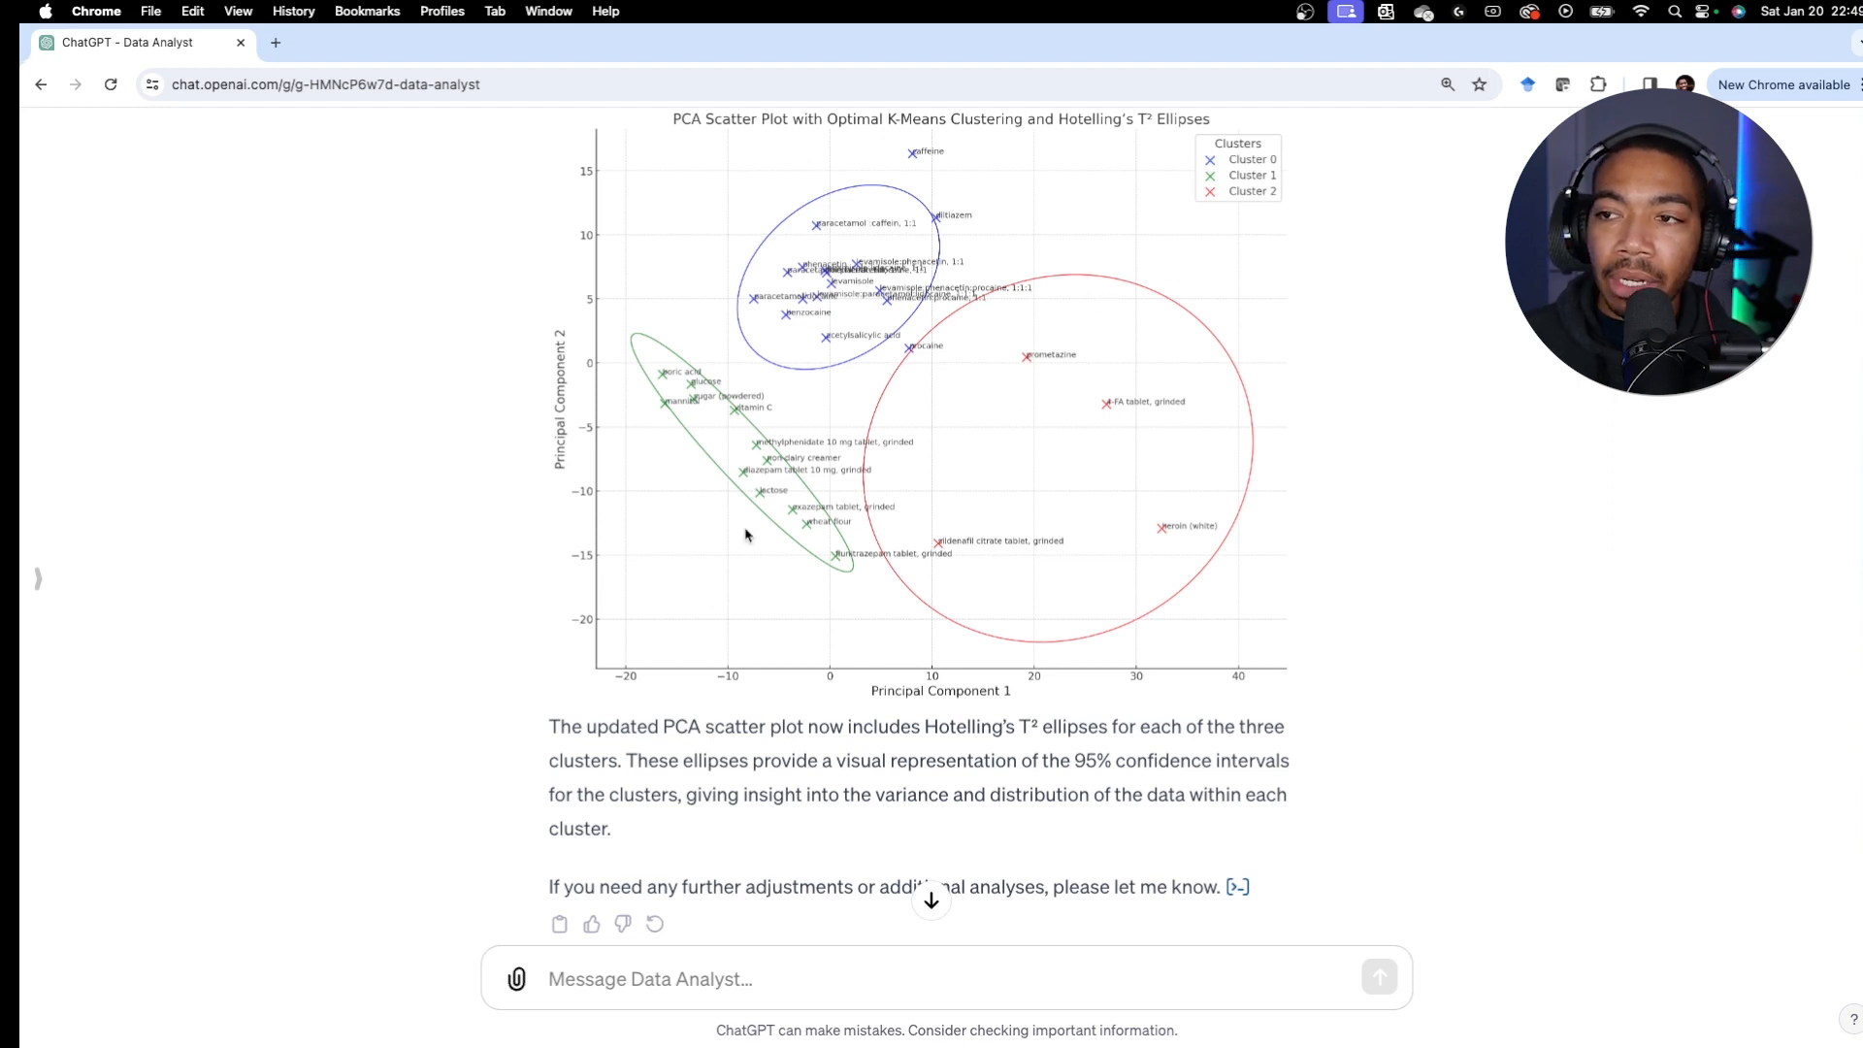
scroll(1012, 583, "up", 3)
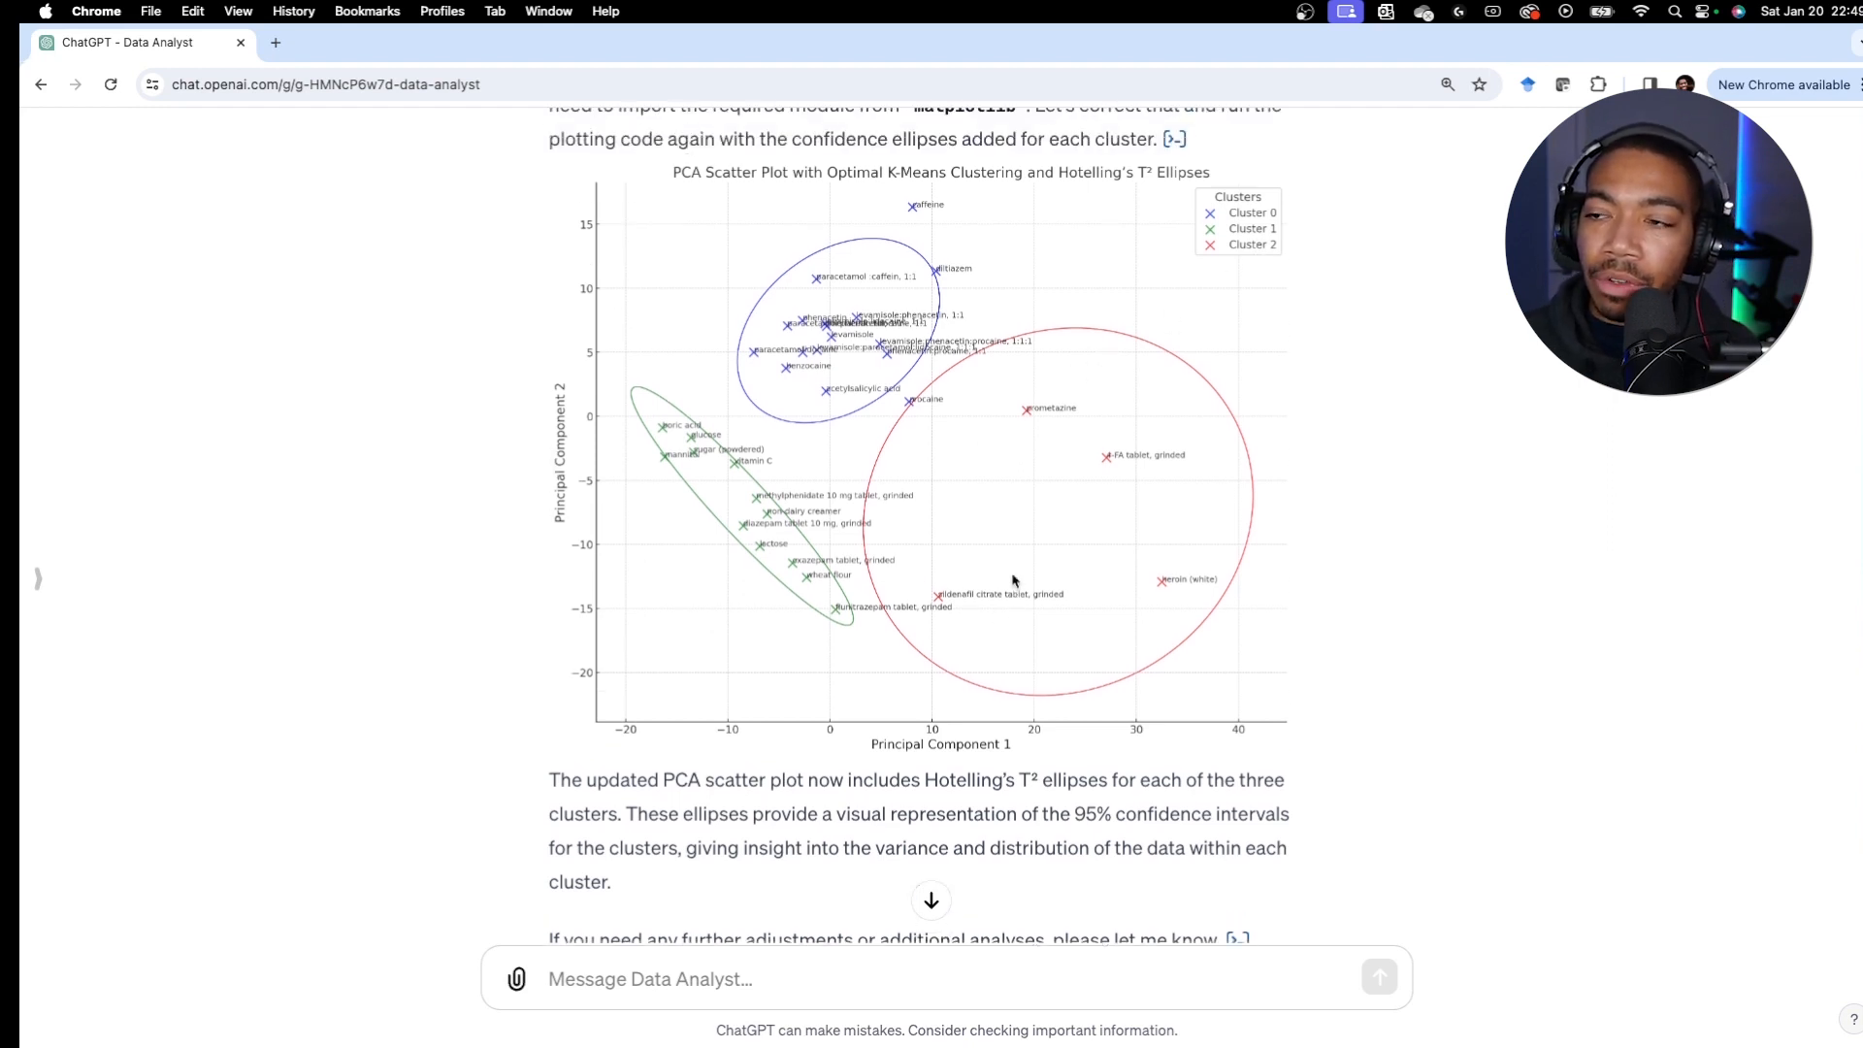